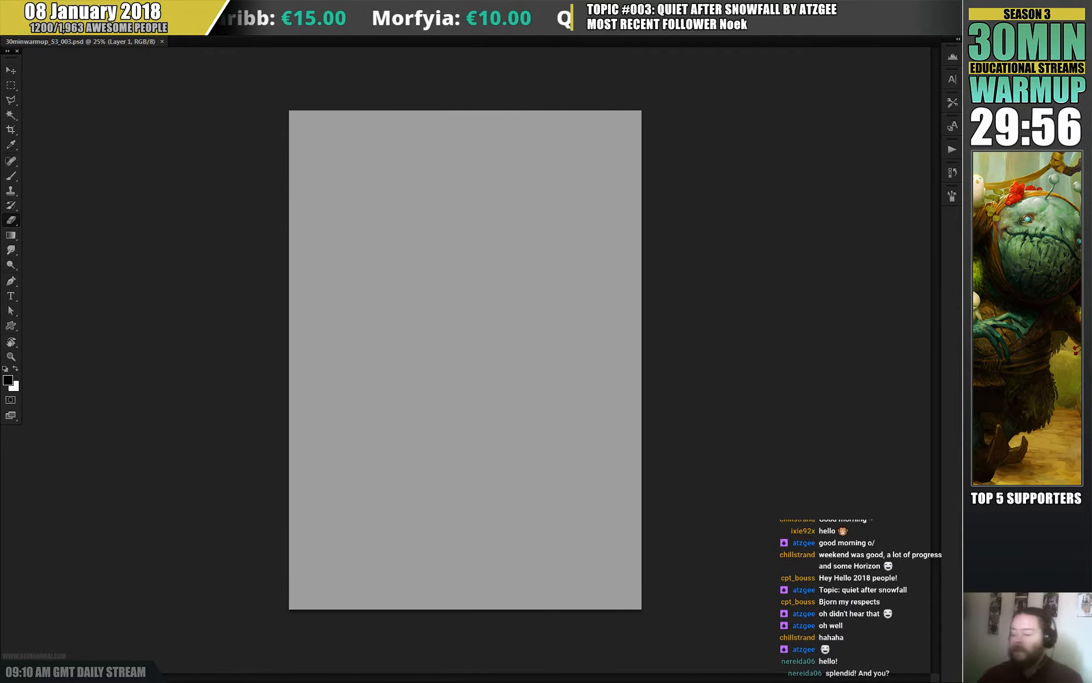
# - Choose the 300 px soft round brush preset, reduce its size for thin sketch lines, and discard a test stroke
pyautogui.press('b')
pyautogui.rightClick(387, 252)
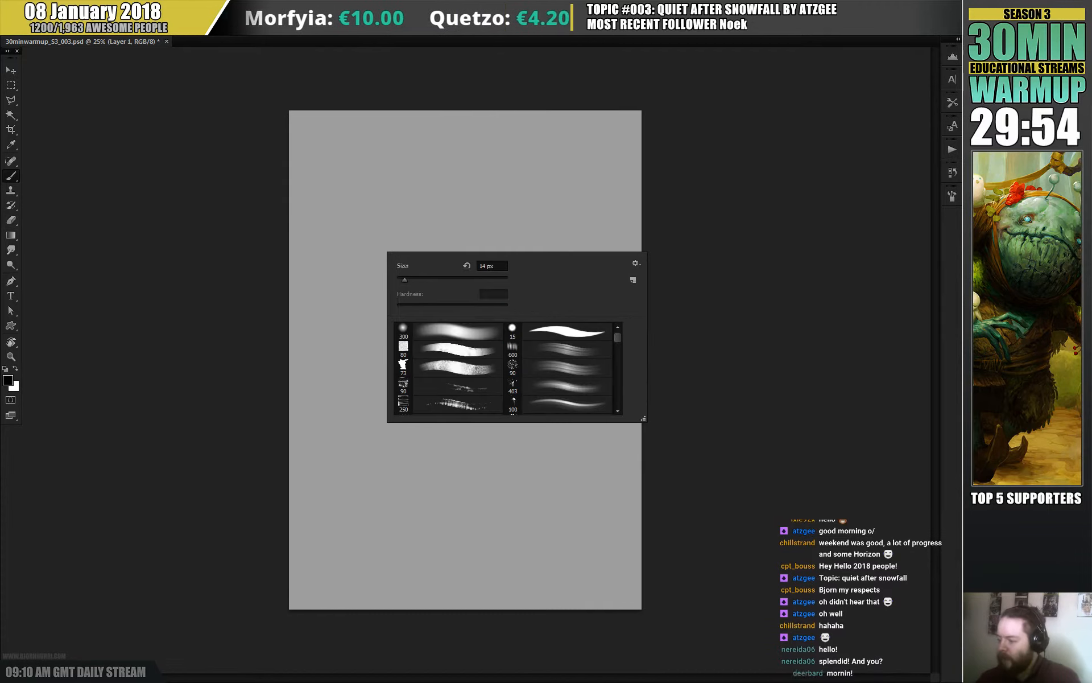
pyautogui.click(449, 331)
pyautogui.moveTo(455, 307)
pyautogui.mouseDown()
pyautogui.moveTo(508, 307)
pyautogui.moveTo(401, 279)
pyautogui.mouseUp()
pyautogui.press('Return')
pyautogui.moveTo(428, 185); pyautogui.dragTo(418, 245)
pyautogui.hotkey('ctrl', 'z')
# - Sketch a skull-like creature head near the canvas's upper edge, with a domed cranium, small eyes, bony jaw and pointed side mandibles
pyautogui.hotkey('ctrl', '+')
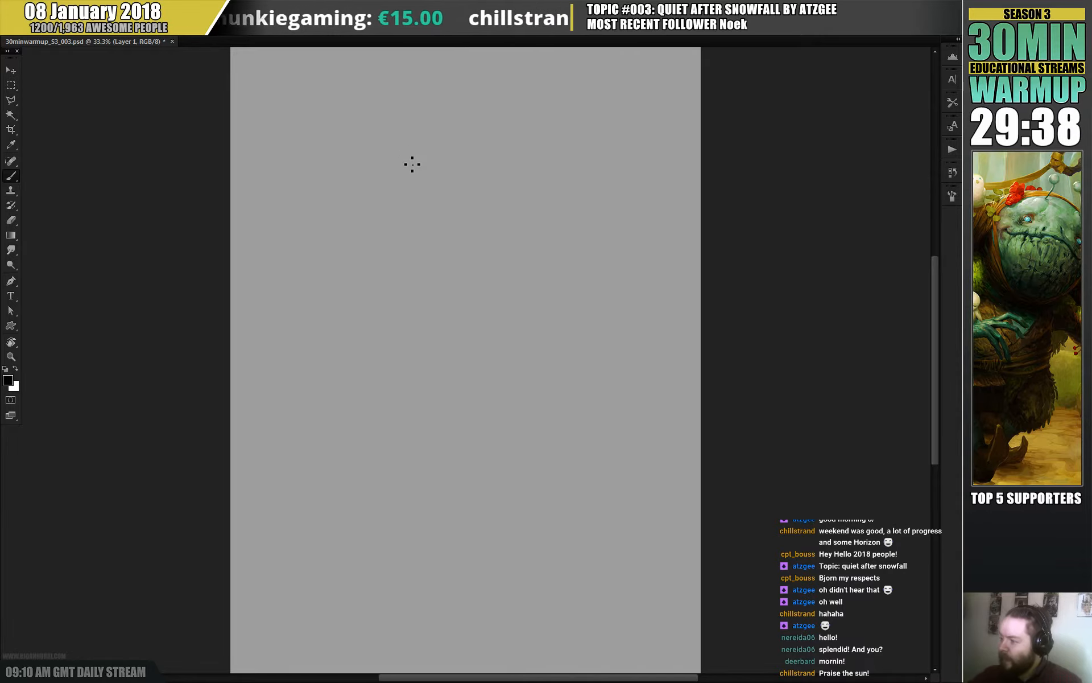
pyautogui.moveTo(418, 109)
pyautogui.mouseDown()
pyautogui.moveTo(455, 109)
pyautogui.moveTo(429, 104)
pyautogui.moveTo(413, 132)
pyautogui.moveTo(420, 166)
pyautogui.moveTo(412, 153)
pyautogui.moveTo(404, 189)
pyautogui.mouseUp()
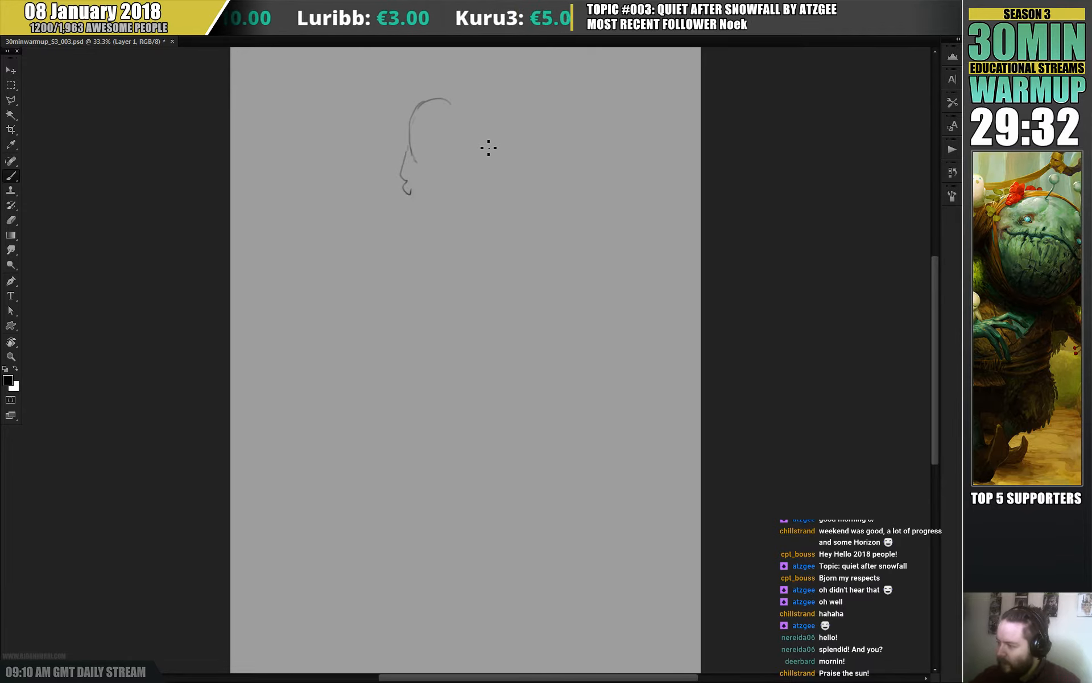
pyautogui.moveTo(461, 166)
pyautogui.mouseDown()
pyautogui.moveTo(472, 131)
pyautogui.moveTo(421, 185)
pyautogui.mouseUp()
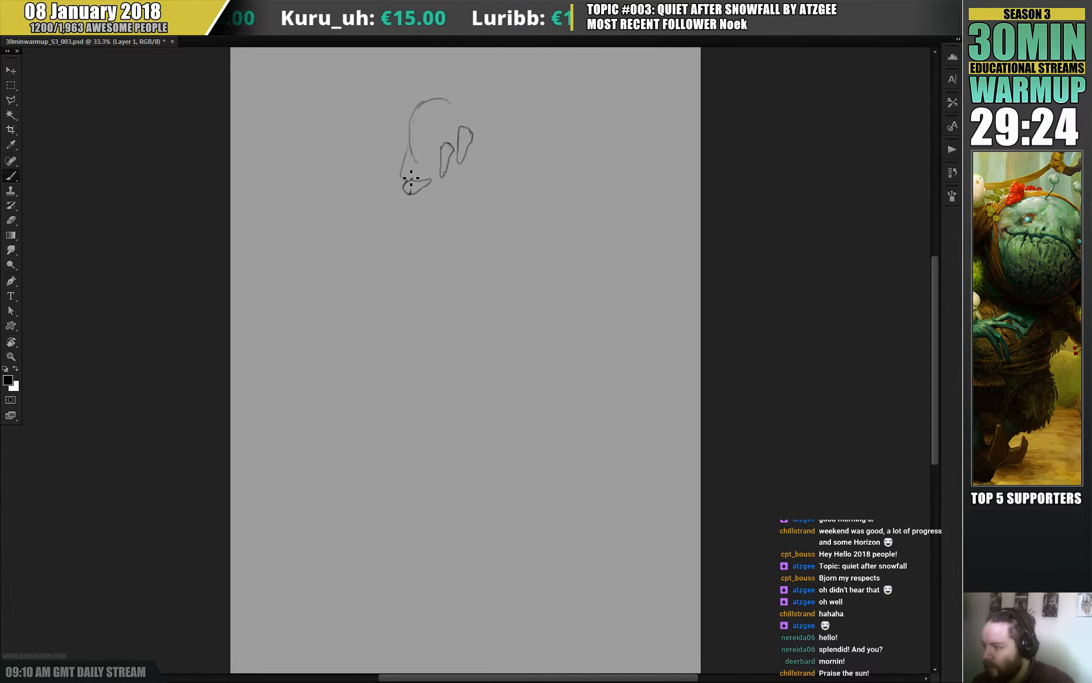
pyautogui.moveTo(413, 185)
pyautogui.mouseDown()
pyautogui.moveTo(413, 148)
pyautogui.moveTo(414, 168)
pyautogui.moveTo(440, 184)
pyautogui.moveTo(429, 207)
pyautogui.moveTo(433, 177)
pyautogui.moveTo(421, 163)
pyautogui.moveTo(445, 149)
pyautogui.mouseUp()
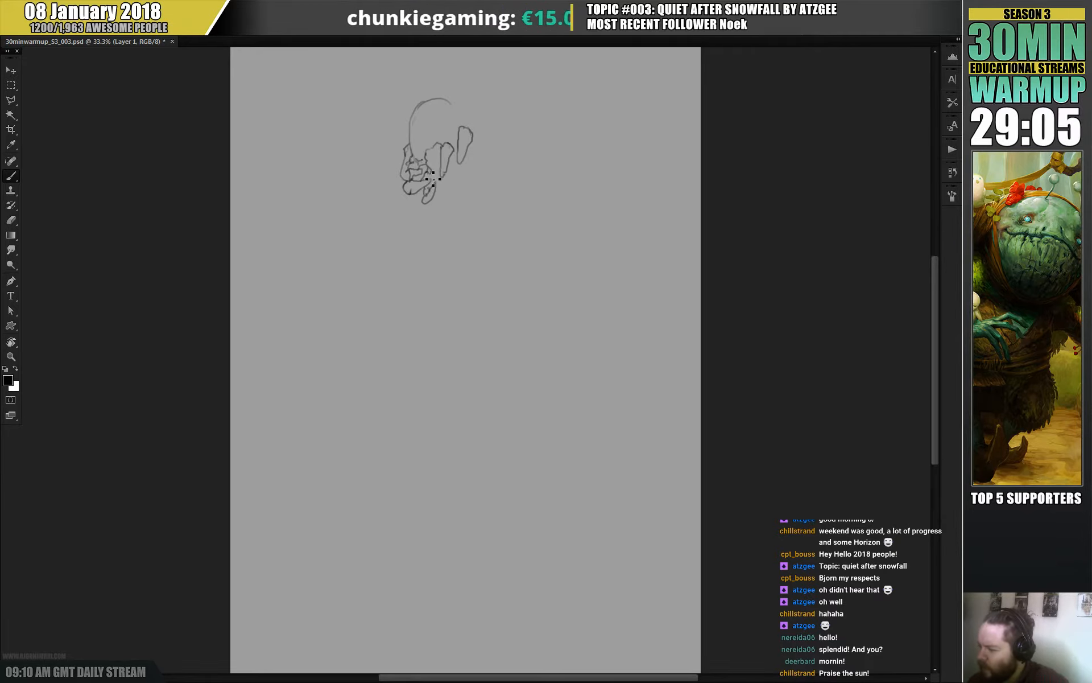
pyautogui.moveTo(434, 166); pyautogui.dragTo(430, 166)
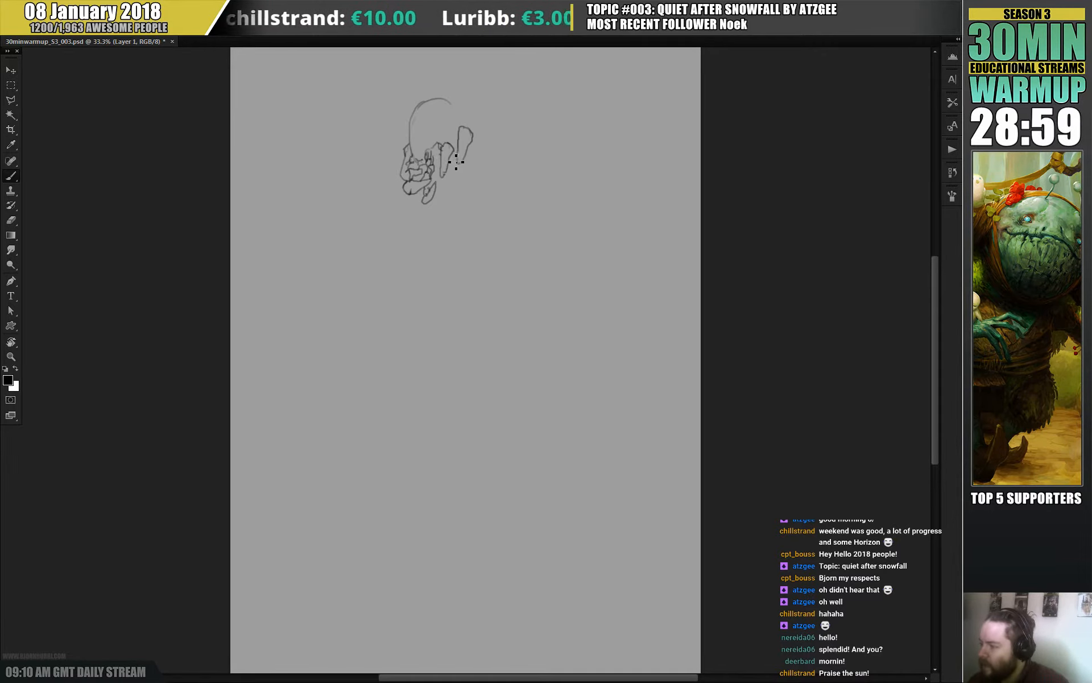
pyautogui.moveTo(457, 162); pyautogui.dragTo(459, 152)
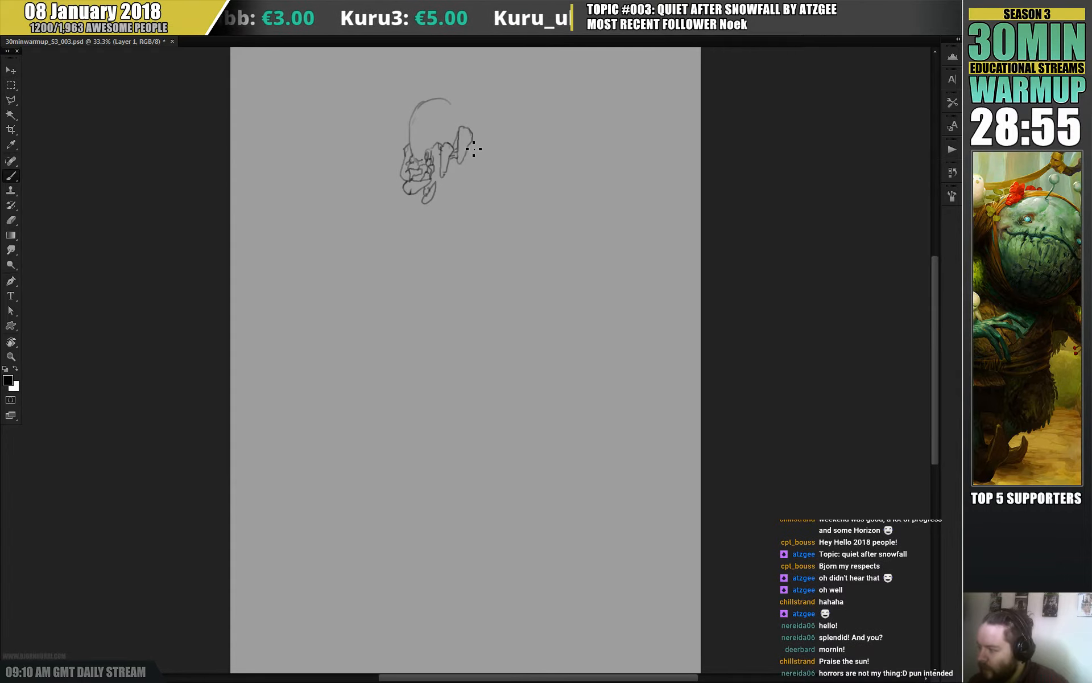
pyautogui.moveTo(465, 161); pyautogui.dragTo(479, 153)
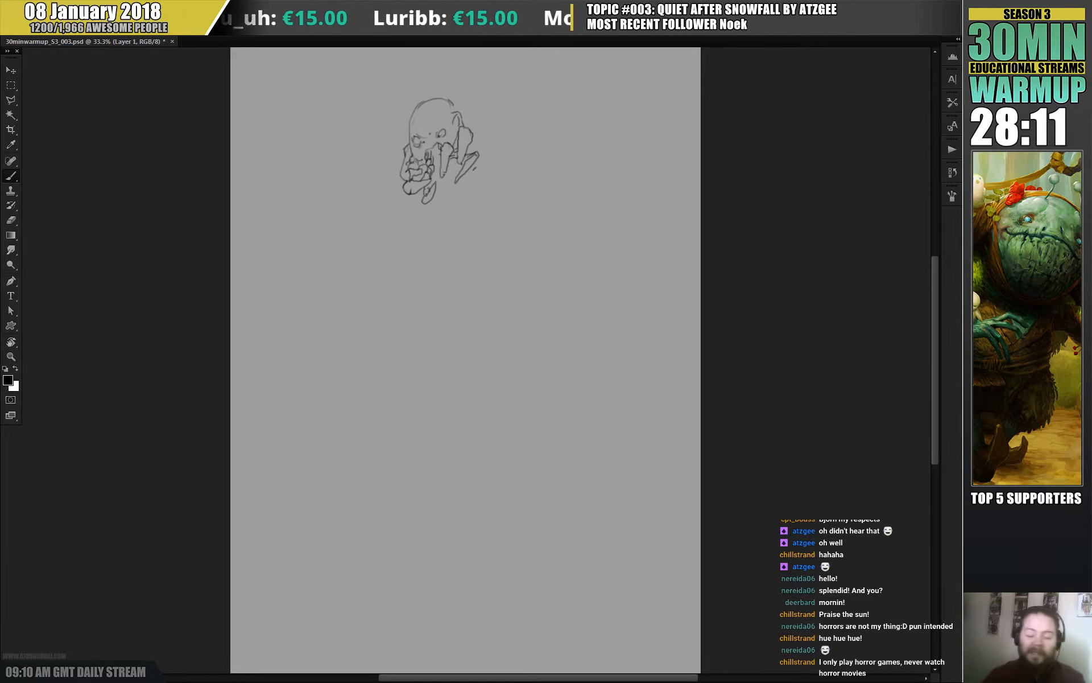
# - Reduce the eraser size and clean up the lines around the head's mouth and lower jaw
pyautogui.press('e')
pyautogui.rightClick(445, 177)
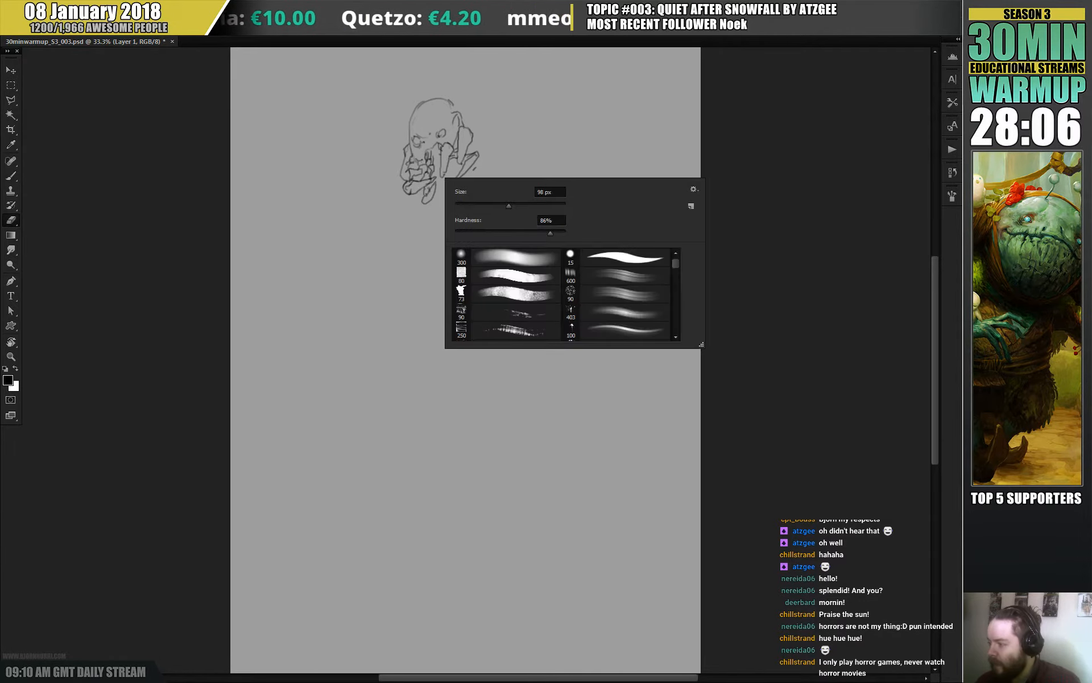
pyautogui.click(463, 205)
pyautogui.click(434, 189)
pyautogui.press('b')
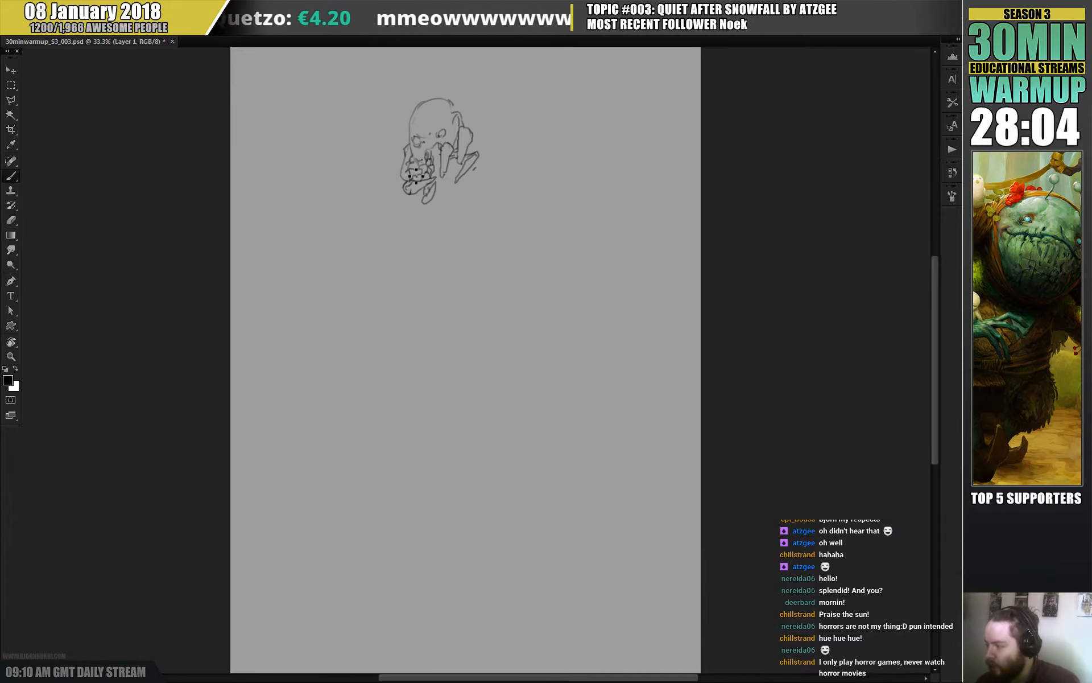
pyautogui.press('e')
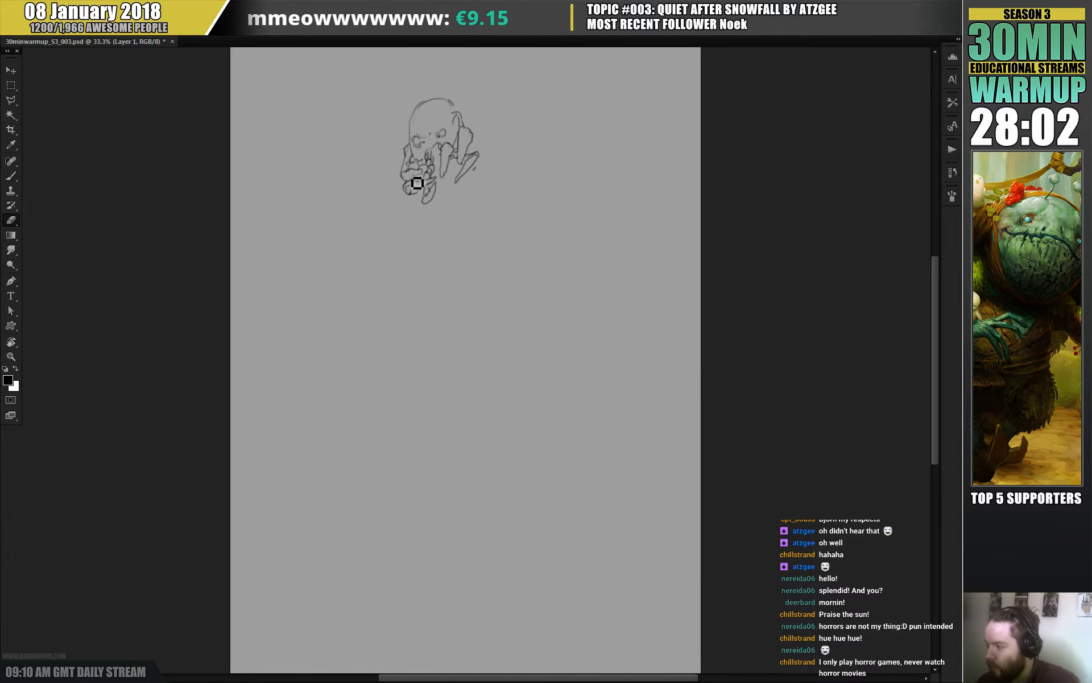
pyautogui.press('b')
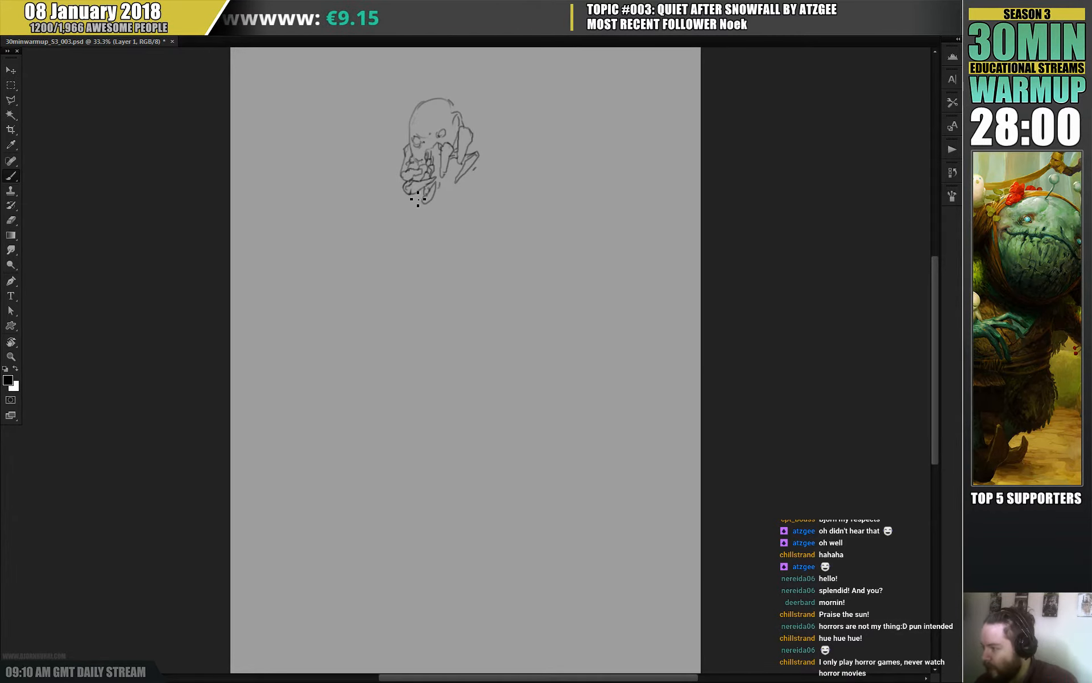
# - Redraw the lower jaw and sketch long curling tentacles hanging from both sides of the head
pyautogui.moveTo(418, 195)
pyautogui.mouseDown()
pyautogui.moveTo(404, 208)
pyautogui.moveTo(420, 199)
pyautogui.moveTo(365, 202)
pyautogui.moveTo(371, 214)
pyautogui.moveTo(380, 181)
pyautogui.moveTo(401, 167)
pyautogui.mouseUp()
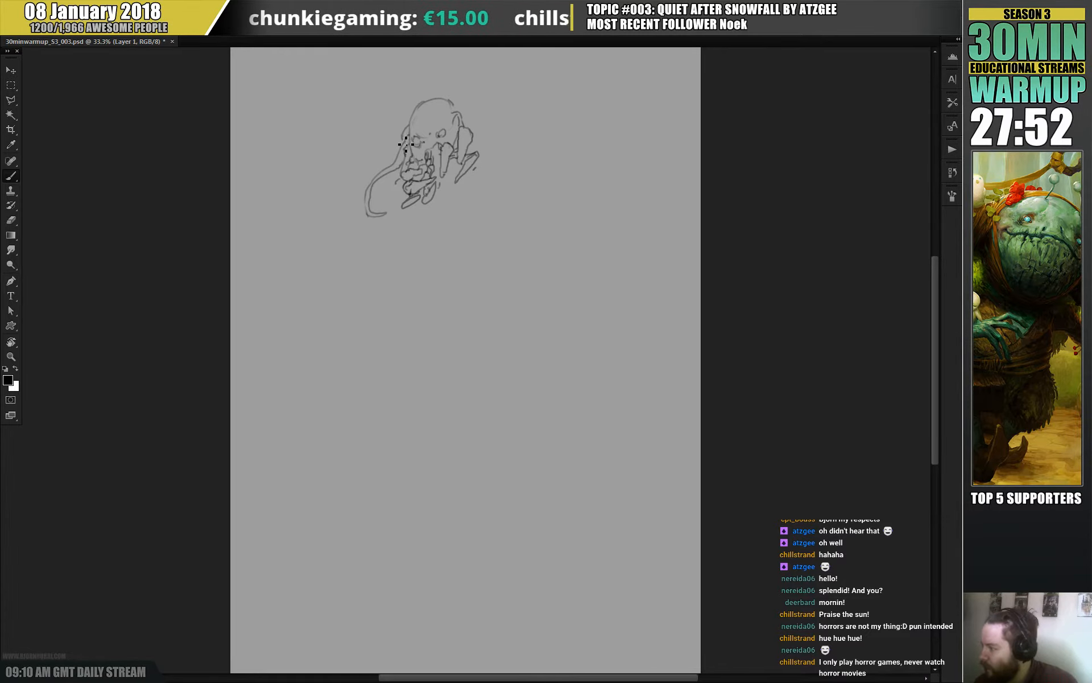
pyautogui.moveTo(497, 239); pyautogui.dragTo(450, 263)
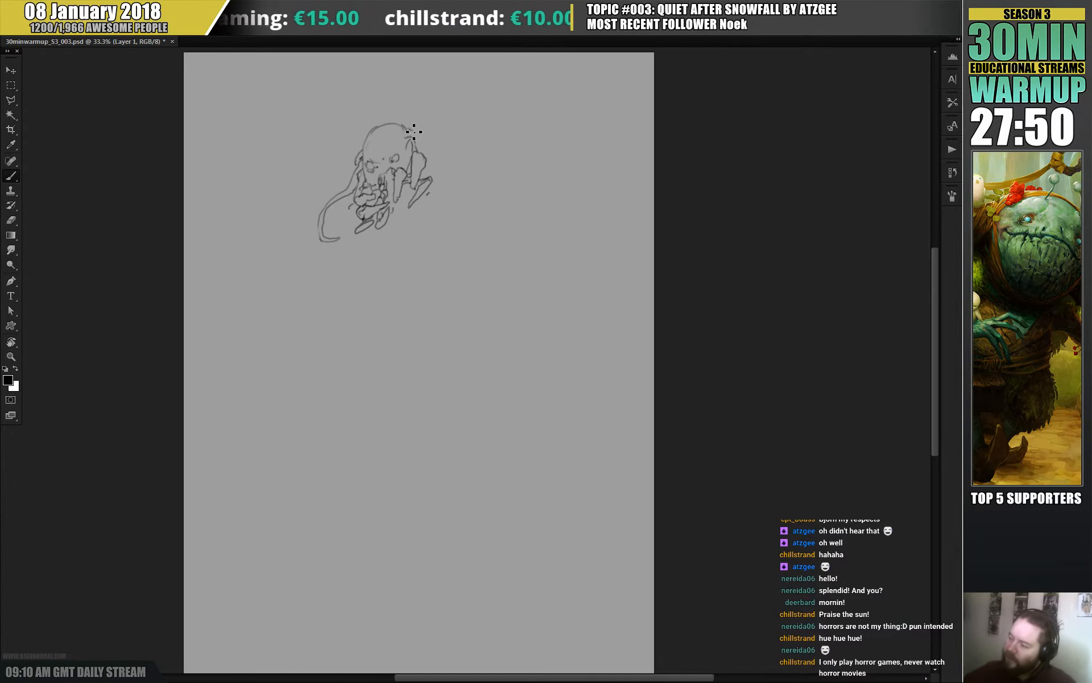
pyautogui.moveTo(471, 141)
pyautogui.mouseDown()
pyautogui.moveTo(492, 156)
pyautogui.moveTo(503, 194)
pyautogui.moveTo(470, 200)
pyautogui.moveTo(495, 195)
pyautogui.moveTo(497, 184)
pyautogui.moveTo(489, 158)
pyautogui.moveTo(459, 138)
pyautogui.moveTo(488, 157)
pyautogui.moveTo(433, 143)
pyautogui.moveTo(433, 157)
pyautogui.moveTo(477, 185)
pyautogui.mouseUp()
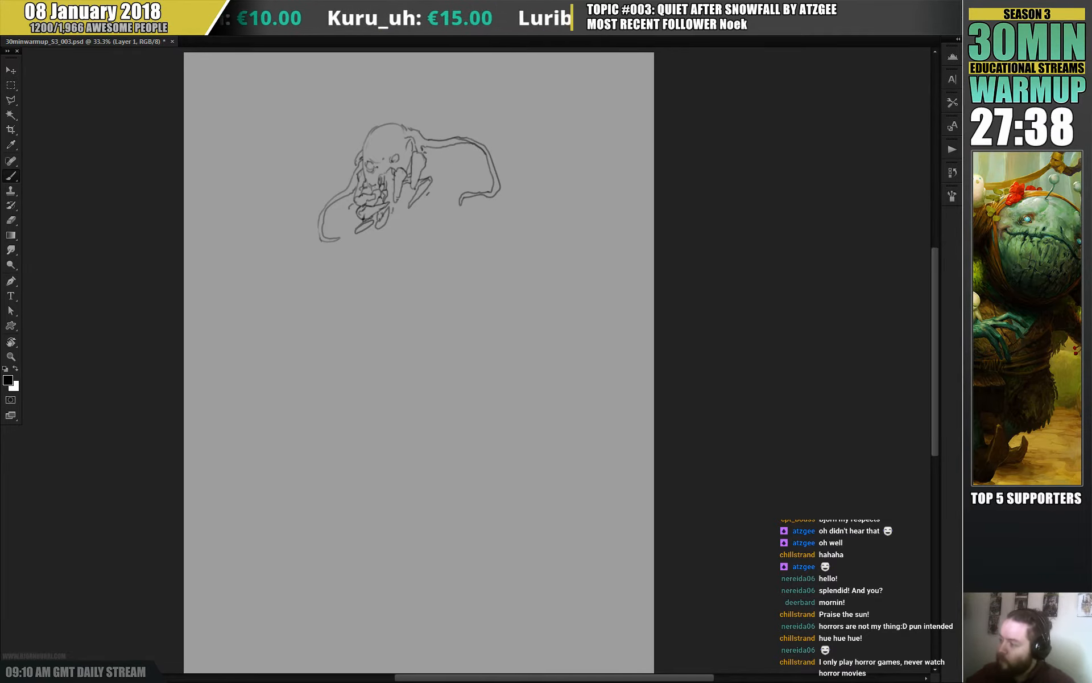
pyautogui.moveTo(431, 149)
pyautogui.mouseDown()
pyautogui.moveTo(482, 161)
pyautogui.moveTo(498, 188)
pyautogui.moveTo(485, 230)
pyautogui.moveTo(499, 218)
pyautogui.mouseUp()
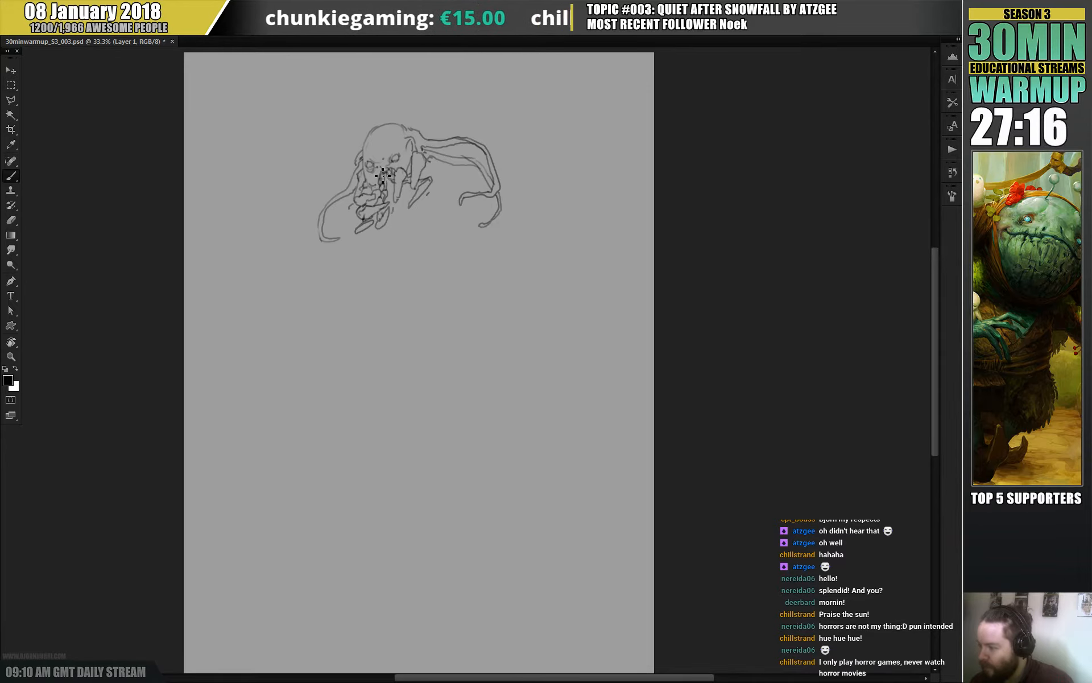
# - Refine the temple, eye and mouth of the head by alternately erasing stray lines and redrawing details
pyautogui.moveTo(431, 300); pyautogui.dragTo(392, 302)
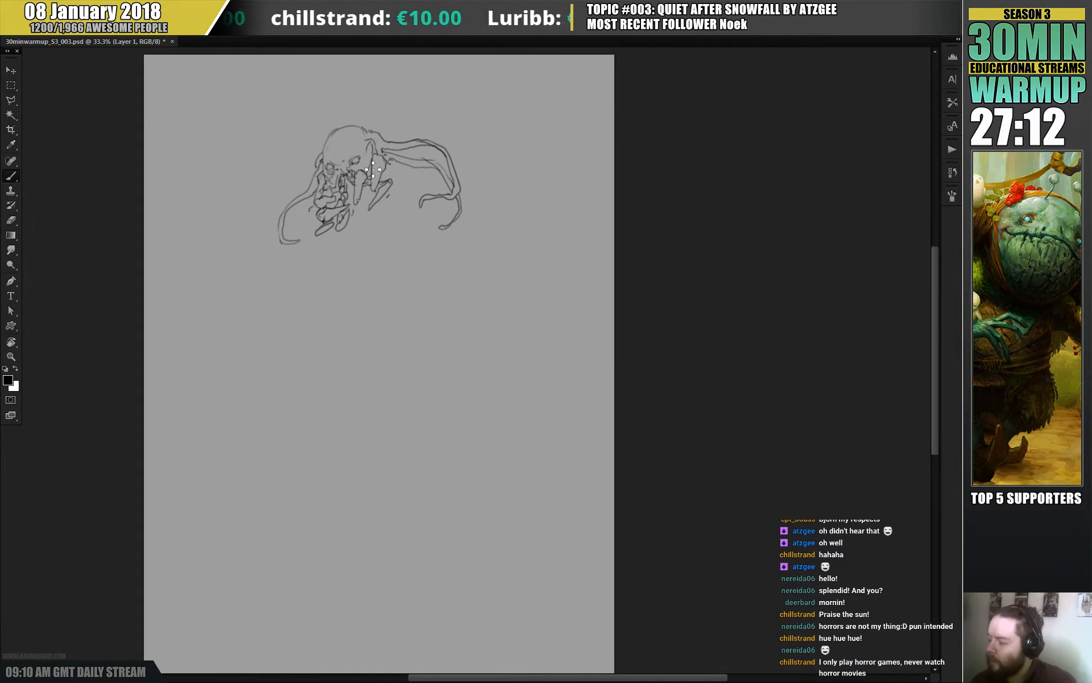
pyautogui.press('e')
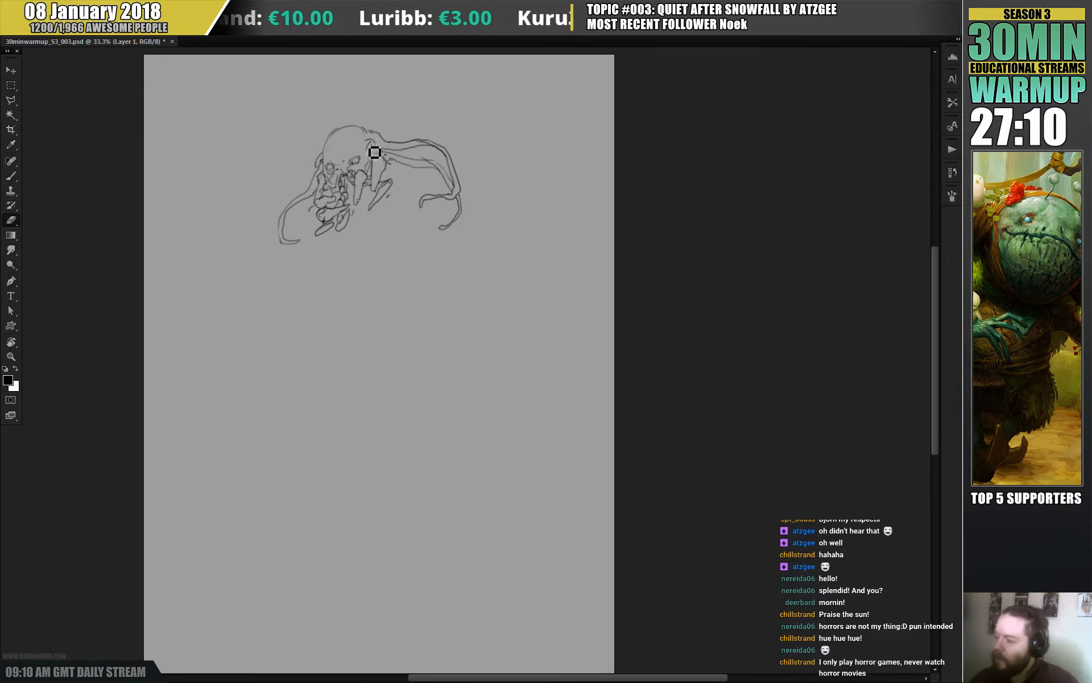
pyautogui.press('b')
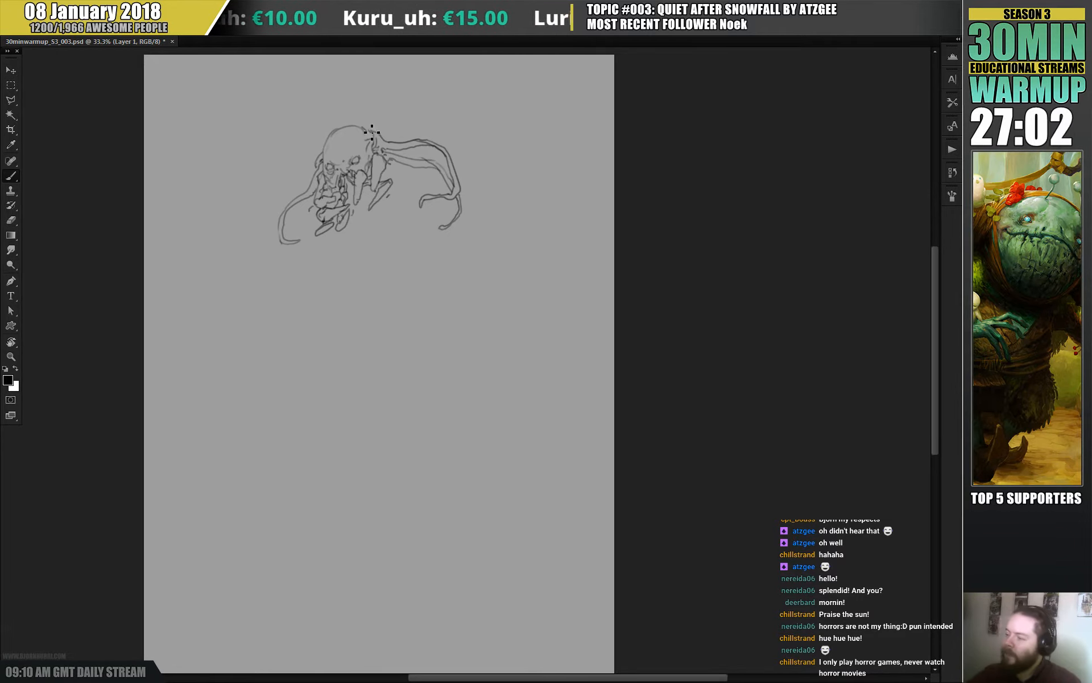
pyautogui.press('e')
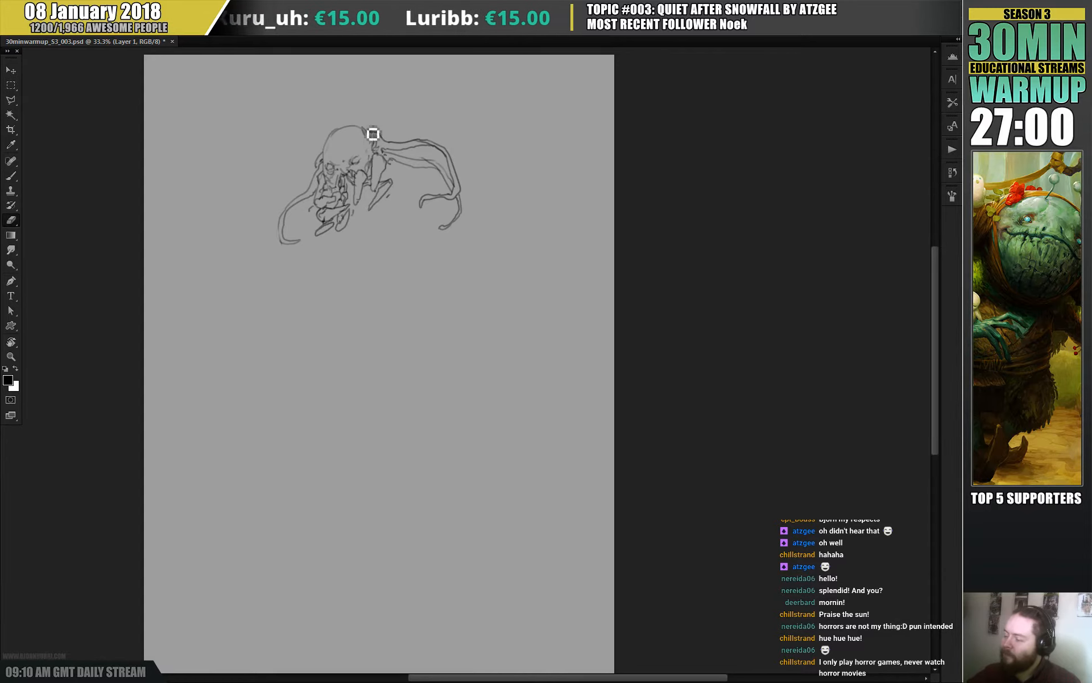
pyautogui.press('b')
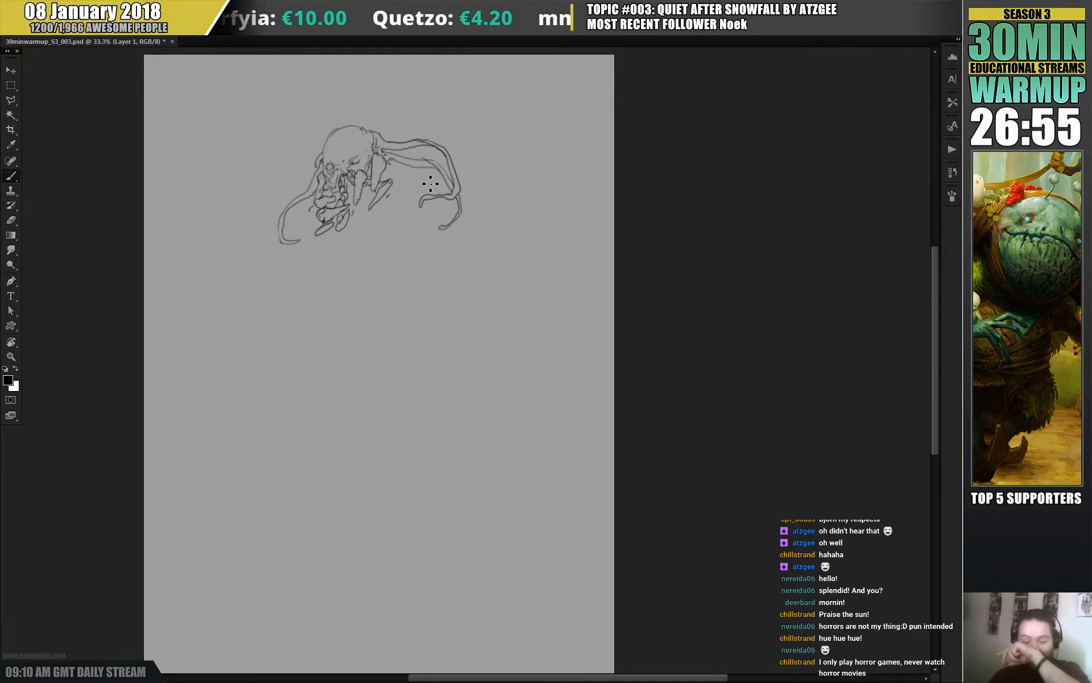
pyautogui.press('e')
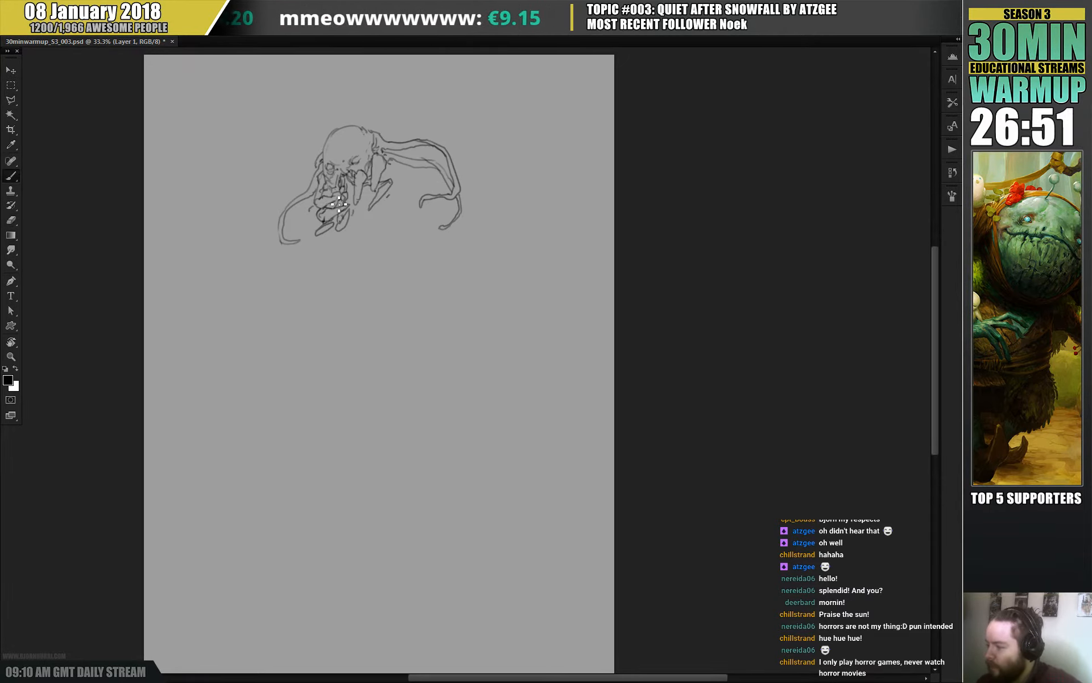
pyautogui.press('b')
pyautogui.press('e')
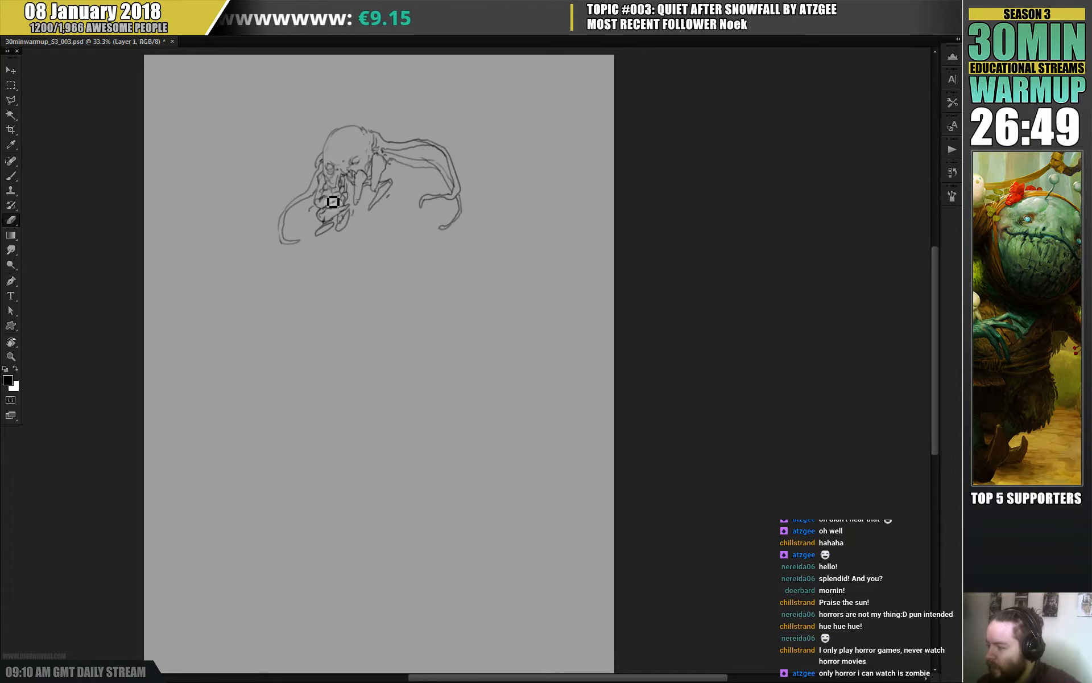
pyautogui.press('b')
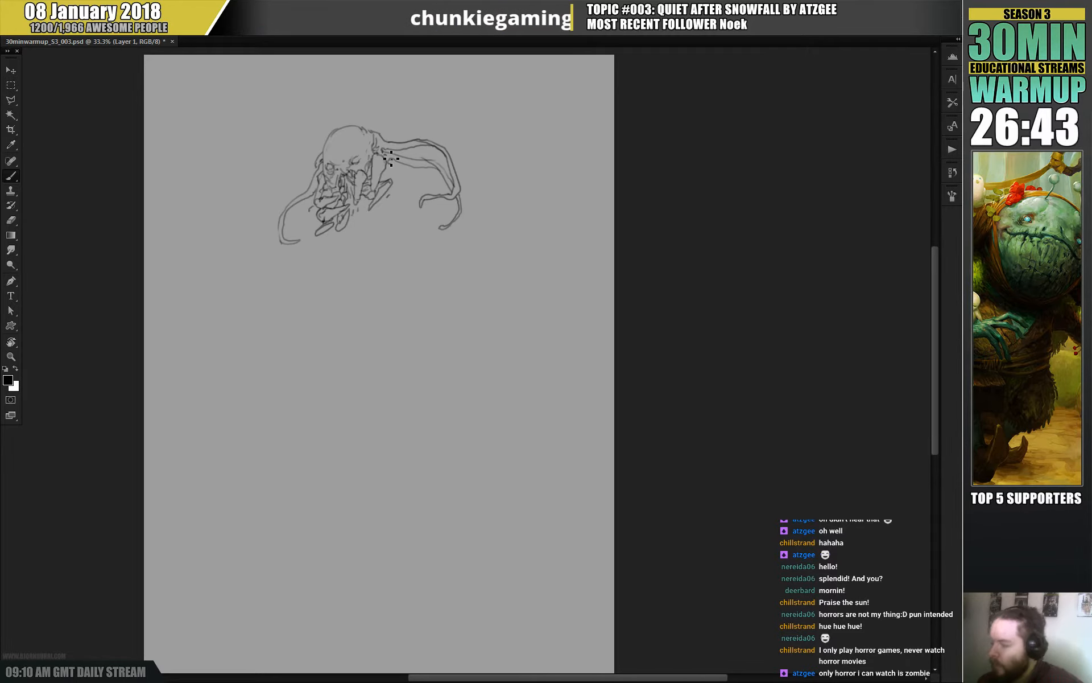
# - Flip the canvas horizontally
pyautogui.click(76, 29)
pyautogui.moveTo(166, 109)
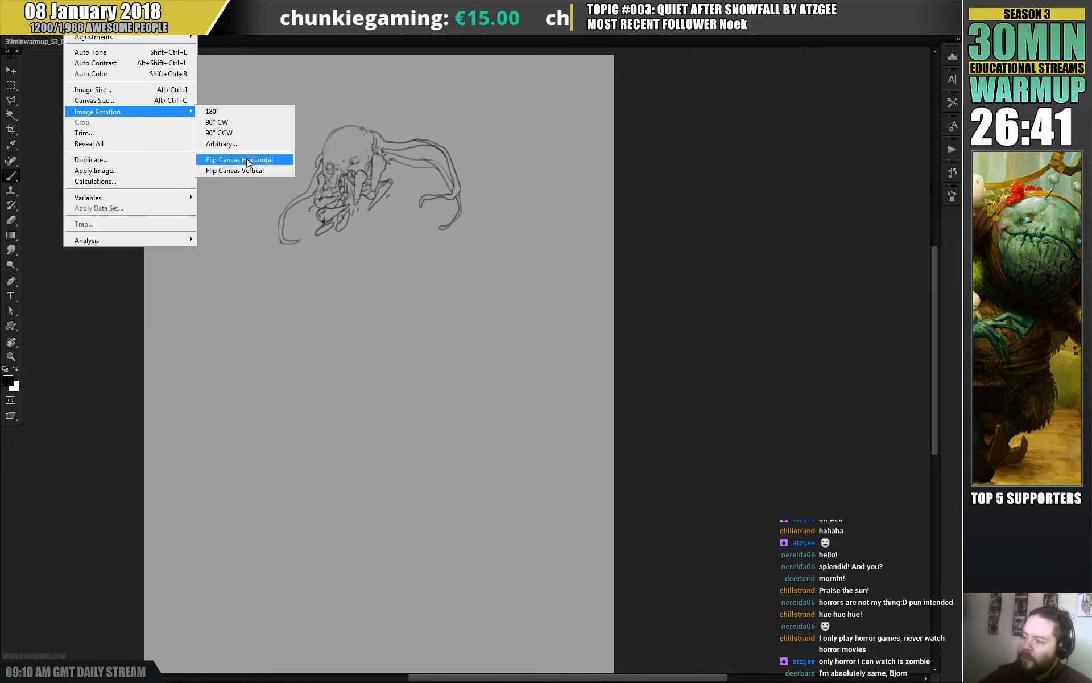
pyautogui.click(249, 161)
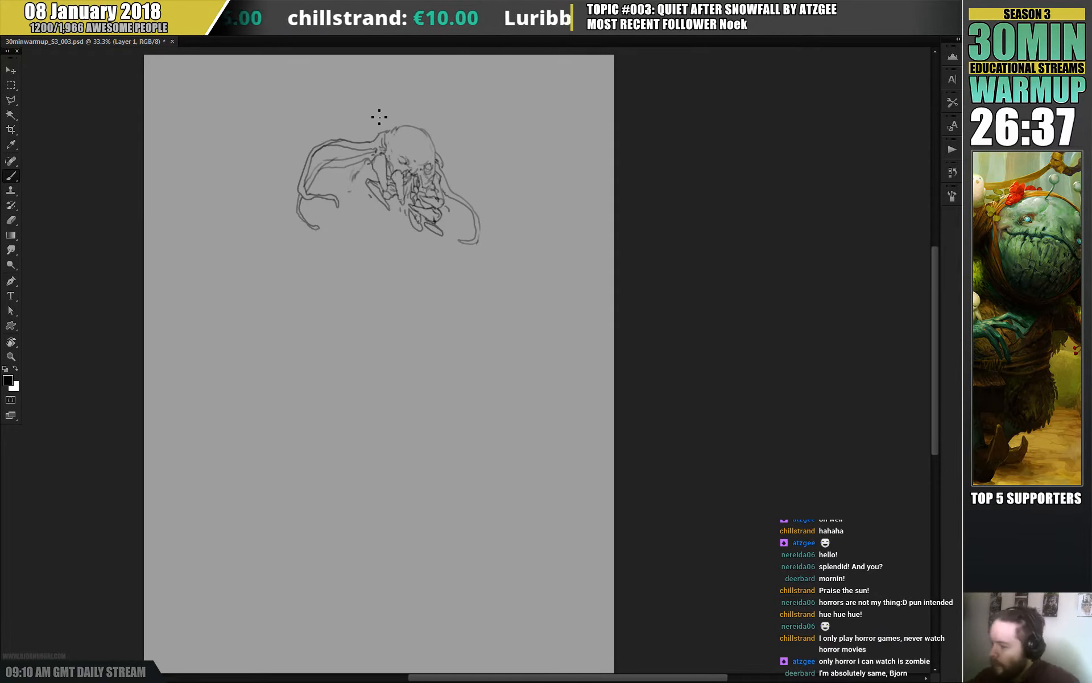
# - Sketch the shoulder and upper arm below the larger tentacles down to the elbow, erasing and redrawing the overlapping shoulder lines
pyautogui.moveTo(359, 211); pyautogui.dragTo(363, 221)
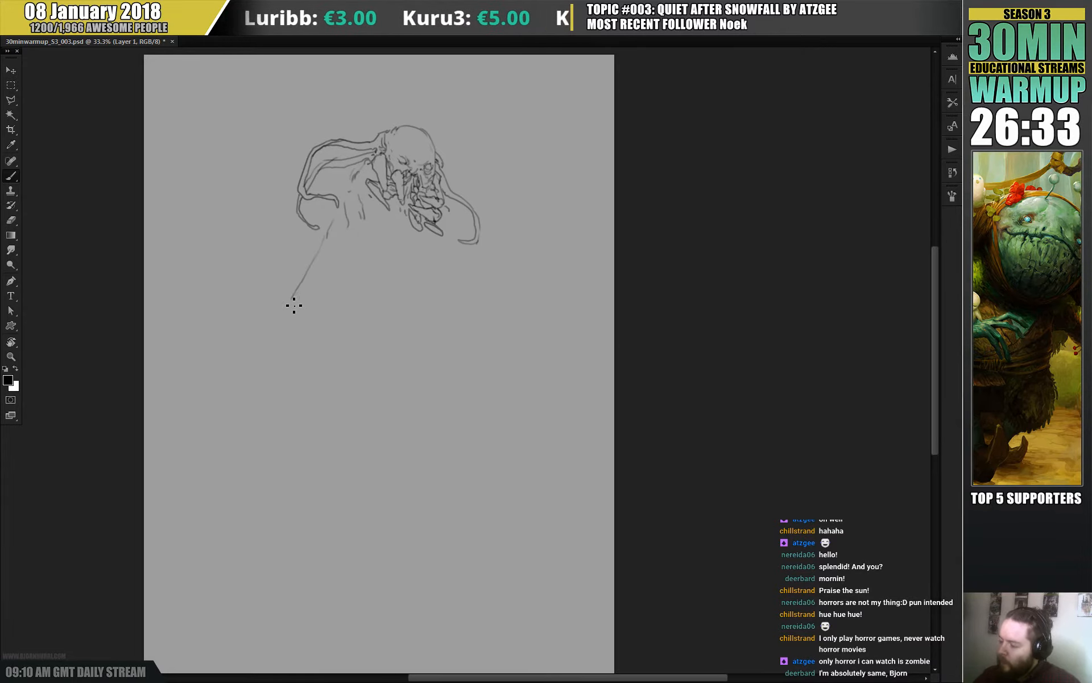
pyautogui.moveTo(293, 298); pyautogui.dragTo(303, 324)
pyautogui.moveTo(344, 242); pyautogui.dragTo(318, 306)
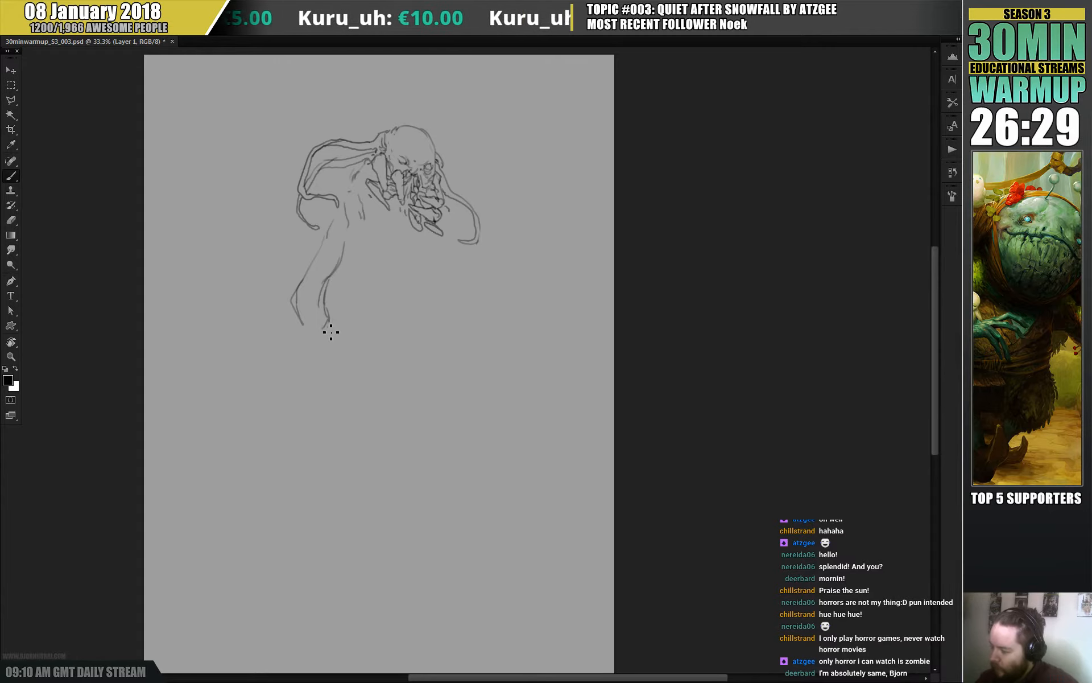
pyautogui.moveTo(335, 320); pyautogui.dragTo(329, 330)
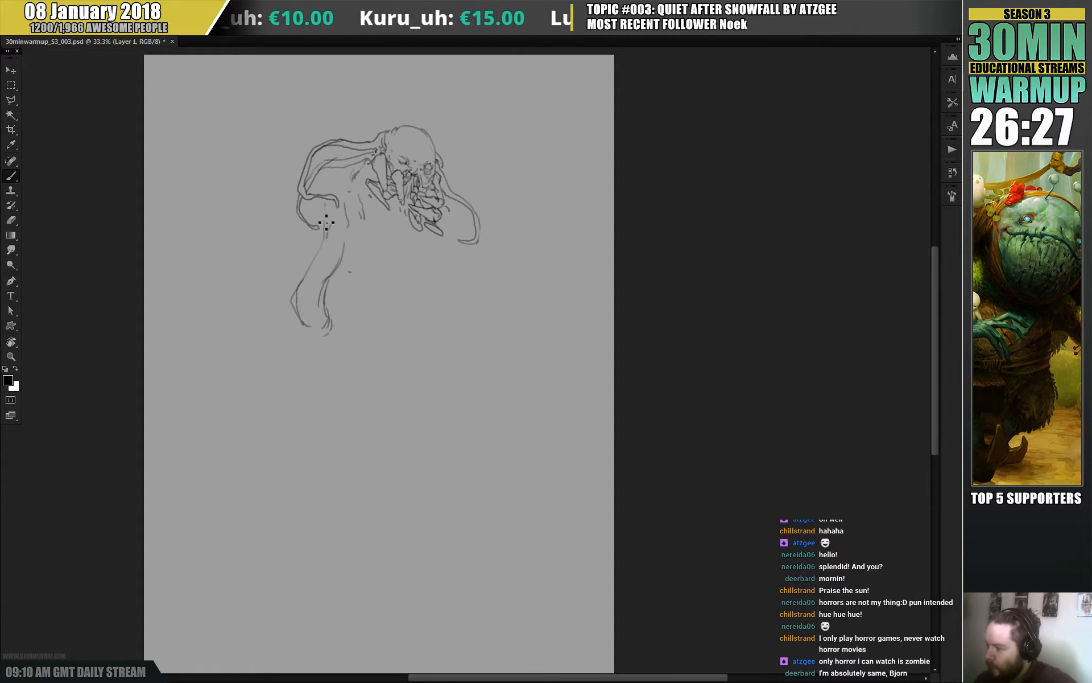
pyautogui.press('e')
pyautogui.moveTo(326, 206)
pyautogui.mouseDown()
pyautogui.moveTo(336, 239)
pyautogui.moveTo(374, 223)
pyautogui.moveTo(335, 267)
pyautogui.mouseUp()
pyautogui.press('b')
pyautogui.moveTo(363, 212)
pyautogui.mouseDown()
pyautogui.moveTo(364, 230)
pyautogui.moveTo(371, 215)
pyautogui.mouseUp()
# - Sketch the outer line of the opposite upper arm, and add chest contour and back strokes to the torso
pyautogui.moveTo(448, 216)
pyautogui.mouseDown()
pyautogui.moveTo(465, 261)
pyautogui.moveTo(478, 227)
pyautogui.moveTo(472, 257)
pyautogui.moveTo(454, 250)
pyautogui.moveTo(477, 319)
pyautogui.mouseUp()
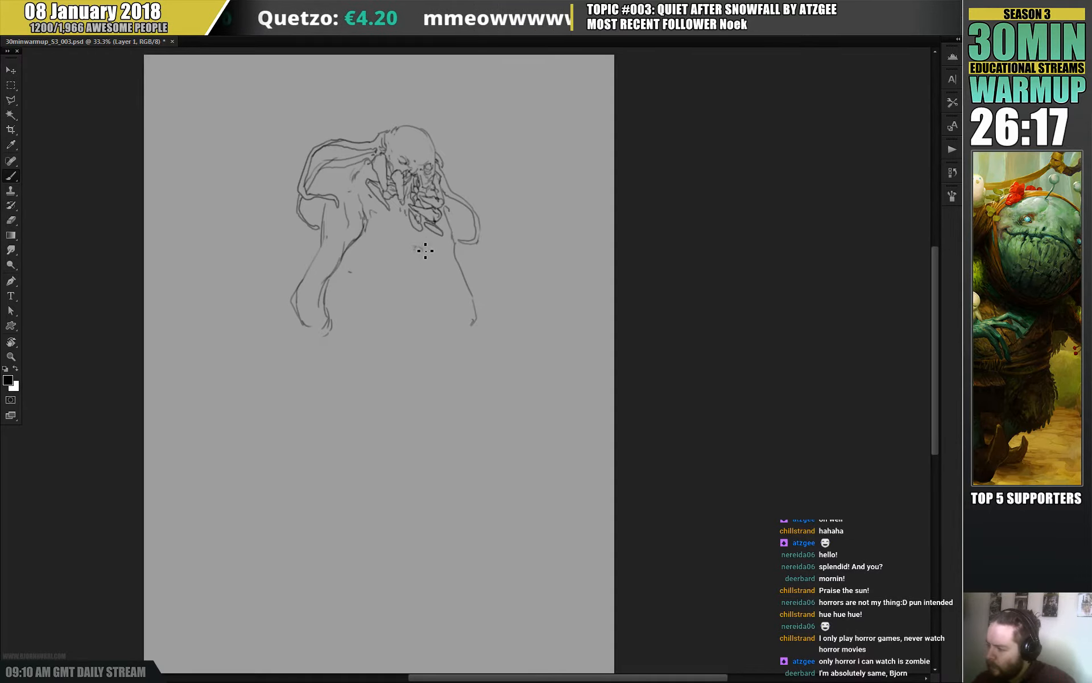
pyautogui.moveTo(359, 251); pyautogui.dragTo(380, 263)
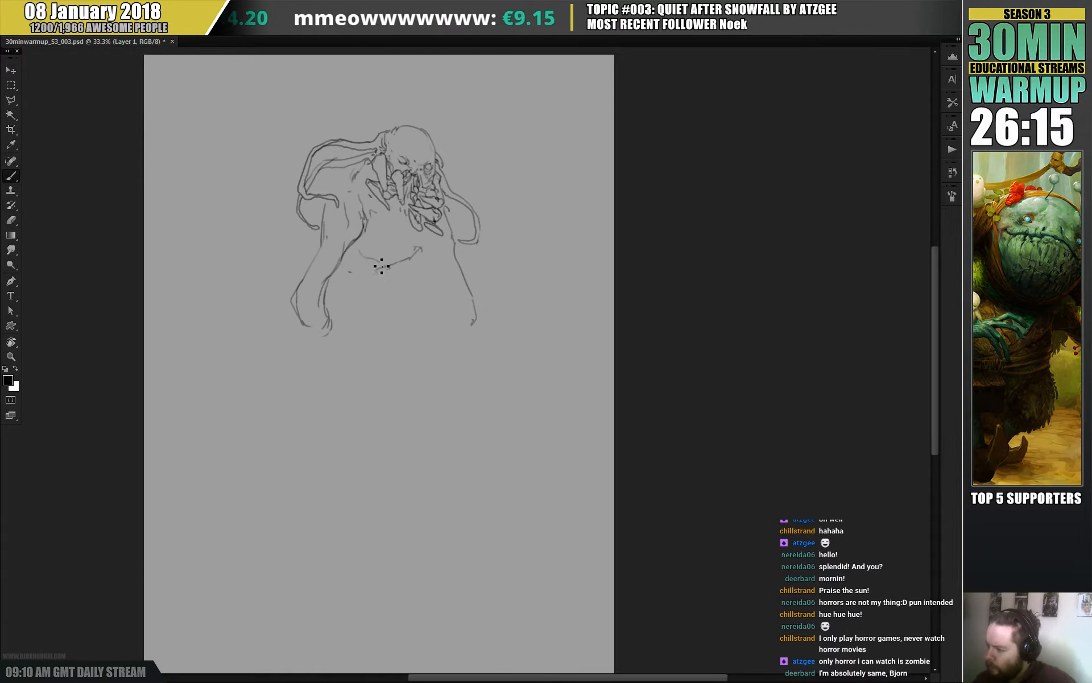
pyautogui.moveTo(296, 227)
pyautogui.mouseDown()
pyautogui.moveTo(298, 261)
pyautogui.moveTo(310, 207)
pyautogui.moveTo(310, 261)
pyautogui.mouseUp()
# - Sketch both forearms converging downward from the elbows, and extend the chest contour toward the arm under the larger tentacles
pyautogui.moveTo(482, 377); pyautogui.dragTo(480, 376)
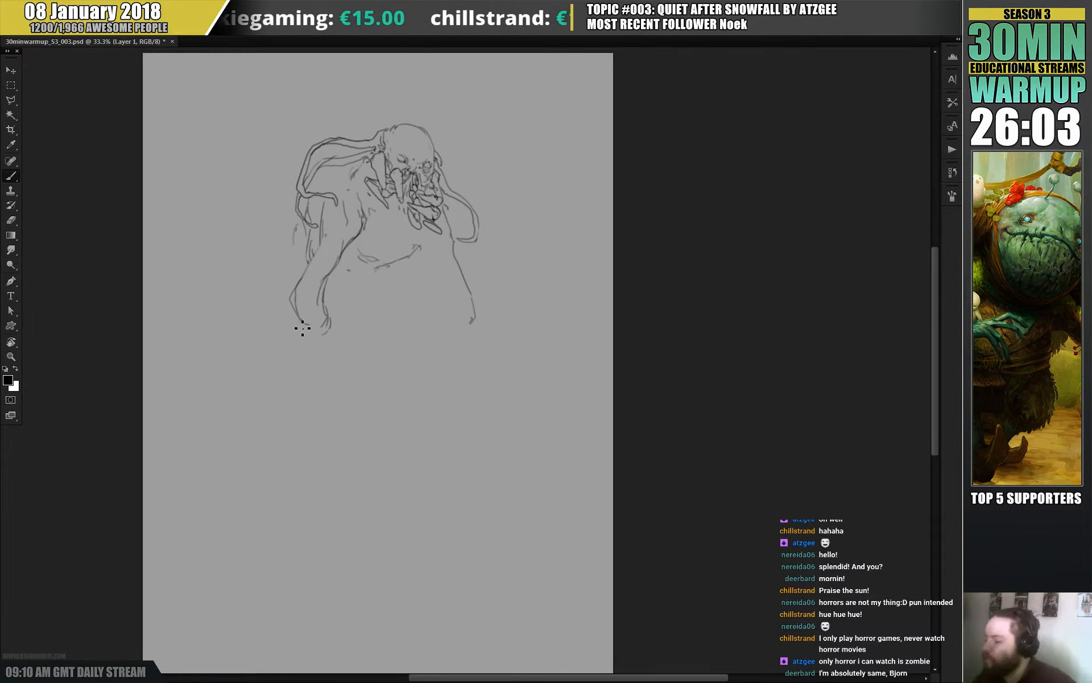
pyautogui.moveTo(300, 328)
pyautogui.mouseDown()
pyautogui.moveTo(309, 365)
pyautogui.moveTo(317, 349)
pyautogui.moveTo(320, 377)
pyautogui.moveTo(308, 342)
pyautogui.moveTo(317, 349)
pyautogui.moveTo(322, 386)
pyautogui.moveTo(309, 364)
pyautogui.moveTo(336, 368)
pyautogui.moveTo(349, 402)
pyautogui.moveTo(353, 371)
pyautogui.moveTo(360, 396)
pyautogui.moveTo(341, 406)
pyautogui.moveTo(355, 429)
pyautogui.moveTo(358, 402)
pyautogui.moveTo(370, 436)
pyautogui.mouseUp()
pyautogui.moveTo(346, 385)
pyautogui.mouseDown()
pyautogui.moveTo(356, 404)
pyautogui.moveTo(364, 393)
pyautogui.mouseUp()
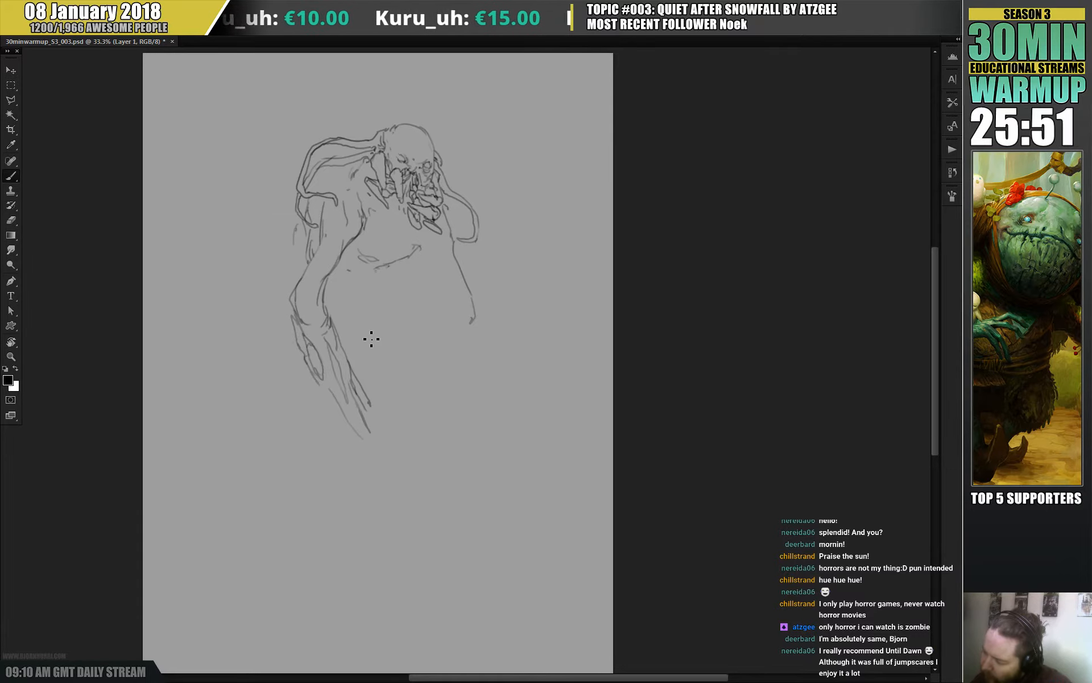
pyautogui.moveTo(443, 285)
pyautogui.mouseDown()
pyautogui.moveTo(441, 319)
pyautogui.moveTo(469, 318)
pyautogui.moveTo(464, 343)
pyautogui.moveTo(440, 339)
pyautogui.moveTo(442, 395)
pyautogui.mouseUp()
pyautogui.moveTo(457, 333)
pyautogui.mouseDown()
pyautogui.moveTo(469, 349)
pyautogui.moveTo(433, 435)
pyautogui.moveTo(425, 393)
pyautogui.moveTo(408, 430)
pyautogui.moveTo(415, 450)
pyautogui.moveTo(447, 467)
pyautogui.mouseUp()
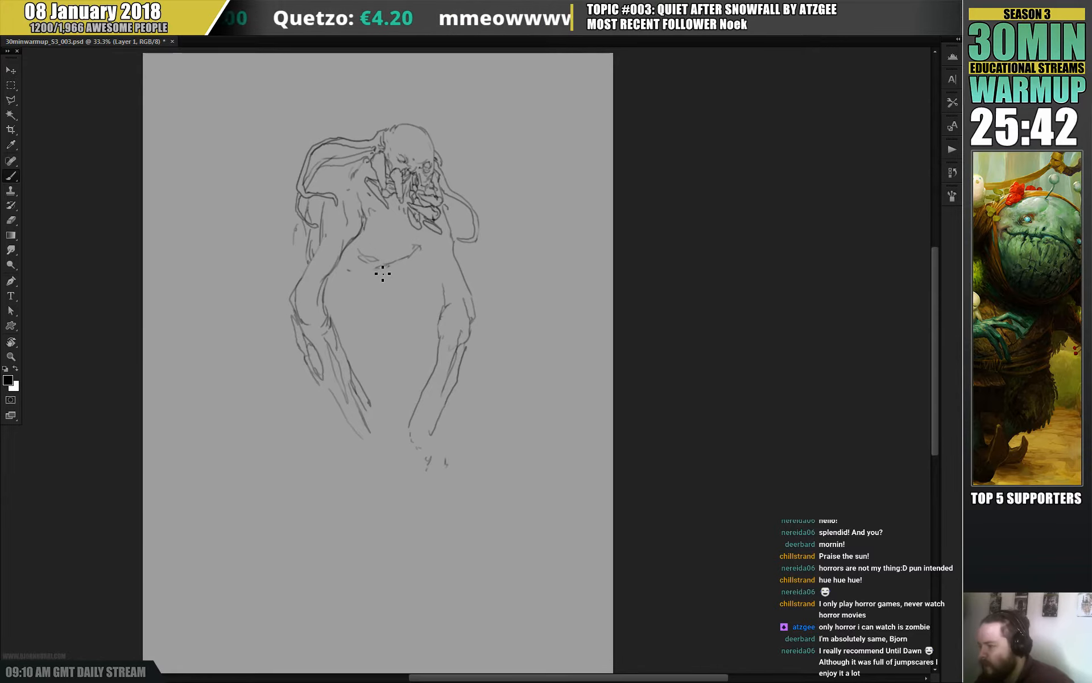
pyautogui.moveTo(380, 268); pyautogui.dragTo(333, 282)
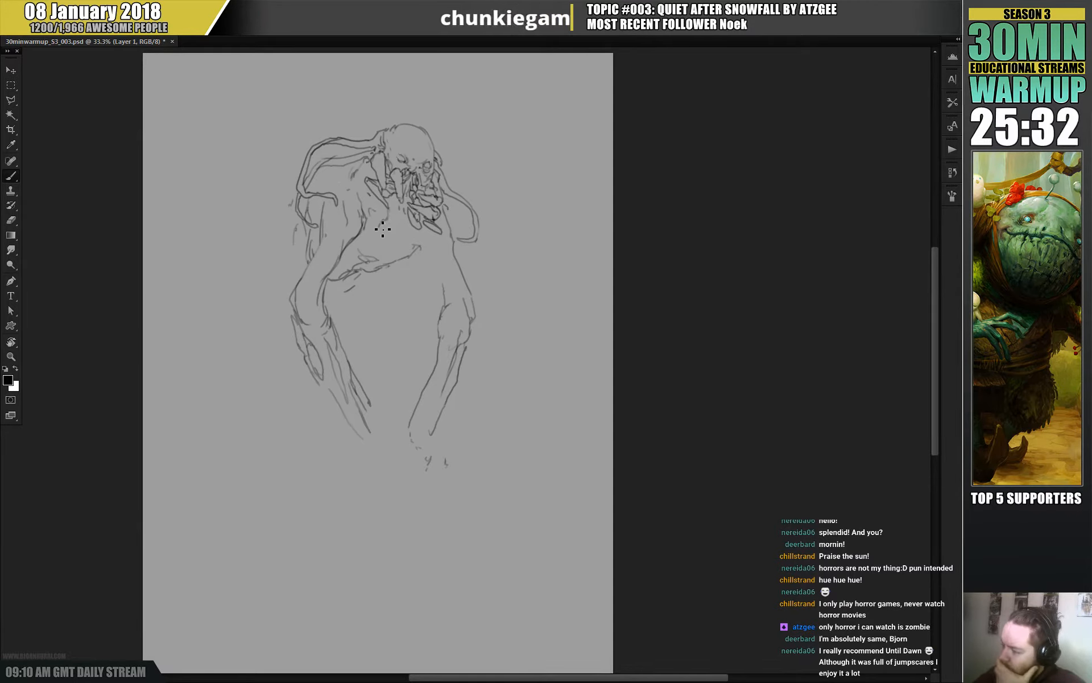
# - Fill the chest below the jaw with small bumpy details, and join the chest contour to the opposite arm's shoulder
pyautogui.moveTo(383, 229)
pyautogui.mouseDown()
pyautogui.moveTo(346, 272)
pyautogui.moveTo(398, 249)
pyautogui.moveTo(398, 233)
pyautogui.moveTo(387, 251)
pyautogui.moveTo(363, 253)
pyautogui.moveTo(381, 246)
pyautogui.moveTo(395, 209)
pyautogui.mouseUp()
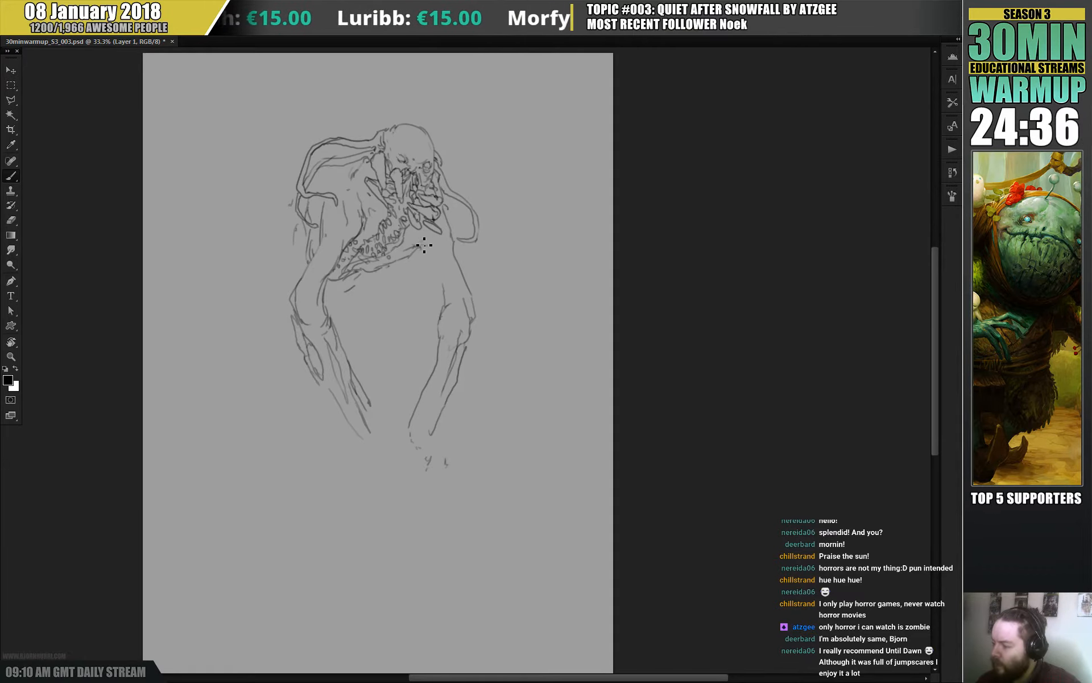
pyautogui.moveTo(417, 246); pyautogui.dragTo(427, 235)
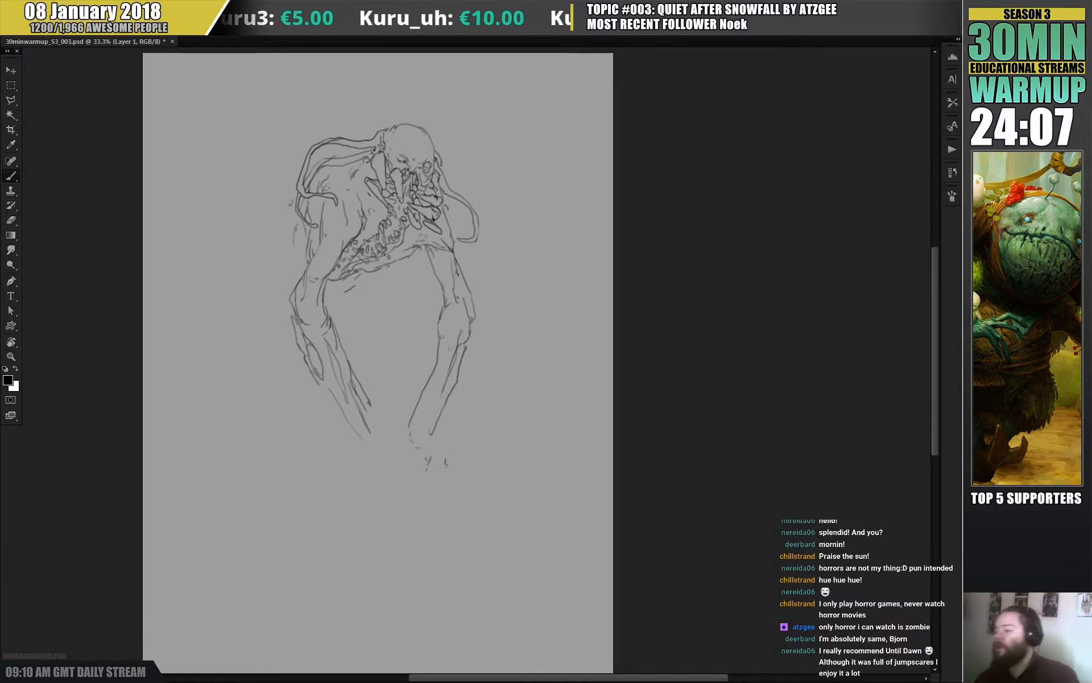
pyautogui.moveTo(368, 215); pyautogui.dragTo(365, 192)
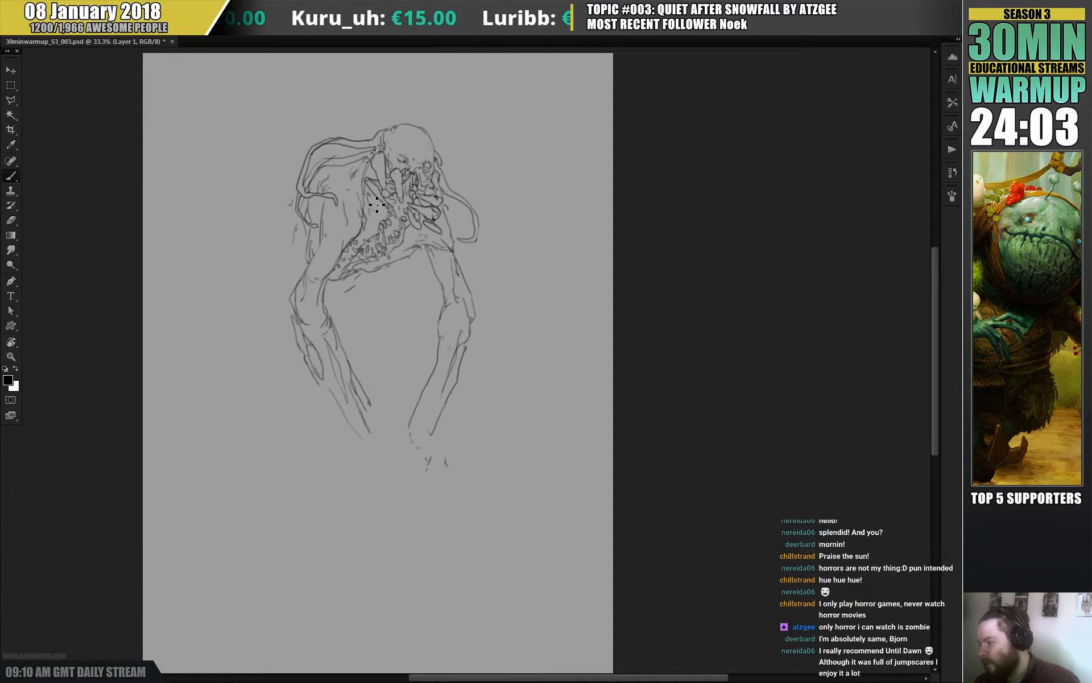
# - Sketch the lower back, the jagged hip and a long stump-like hind leg with a bony foot behind the arm under the larger tentacles
pyautogui.moveTo(528, 199); pyautogui.dragTo(480, 207)
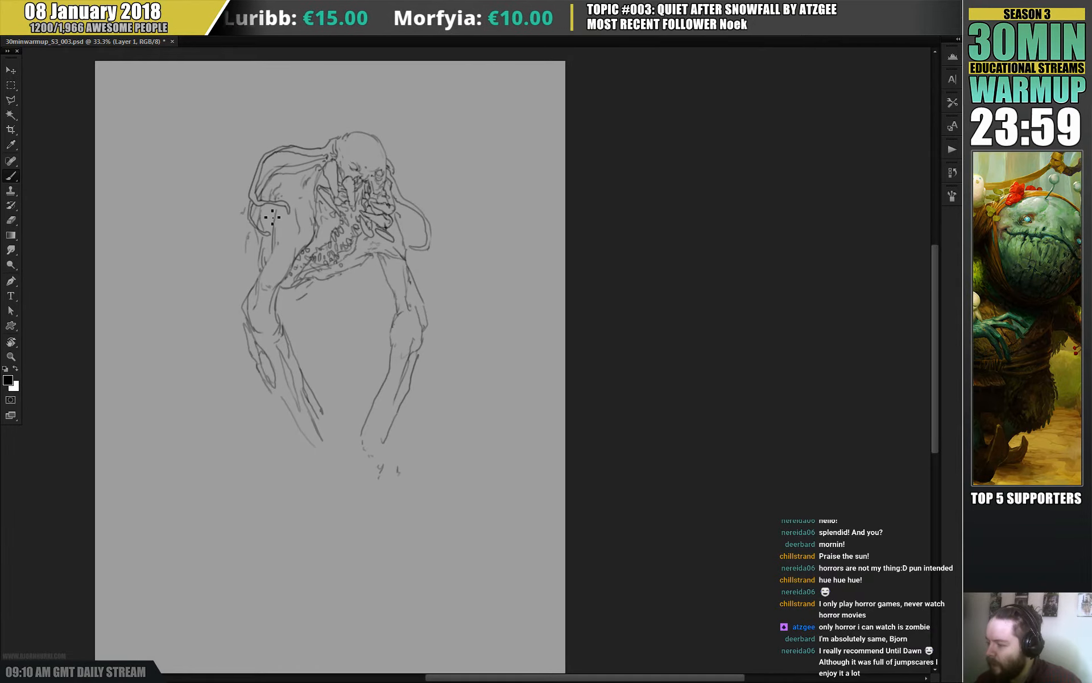
pyautogui.moveTo(249, 233); pyautogui.dragTo(227, 266)
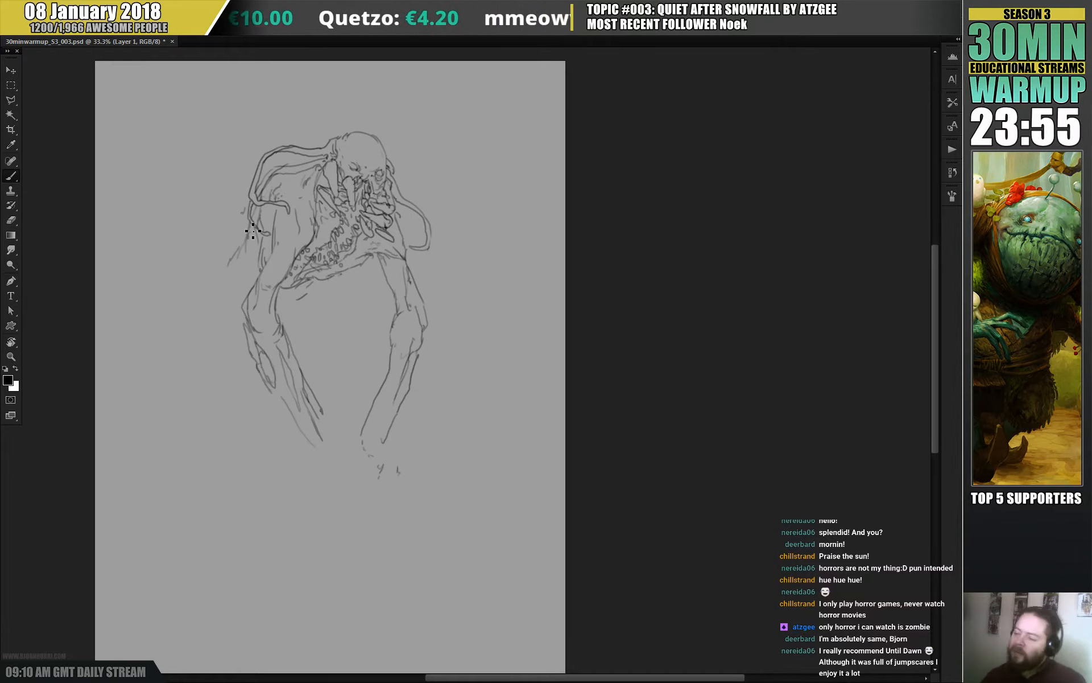
pyautogui.moveTo(209, 271)
pyautogui.mouseDown()
pyautogui.moveTo(205, 302)
pyautogui.moveTo(208, 310)
pyautogui.moveTo(223, 298)
pyautogui.moveTo(223, 322)
pyautogui.moveTo(235, 297)
pyautogui.moveTo(226, 337)
pyautogui.mouseUp()
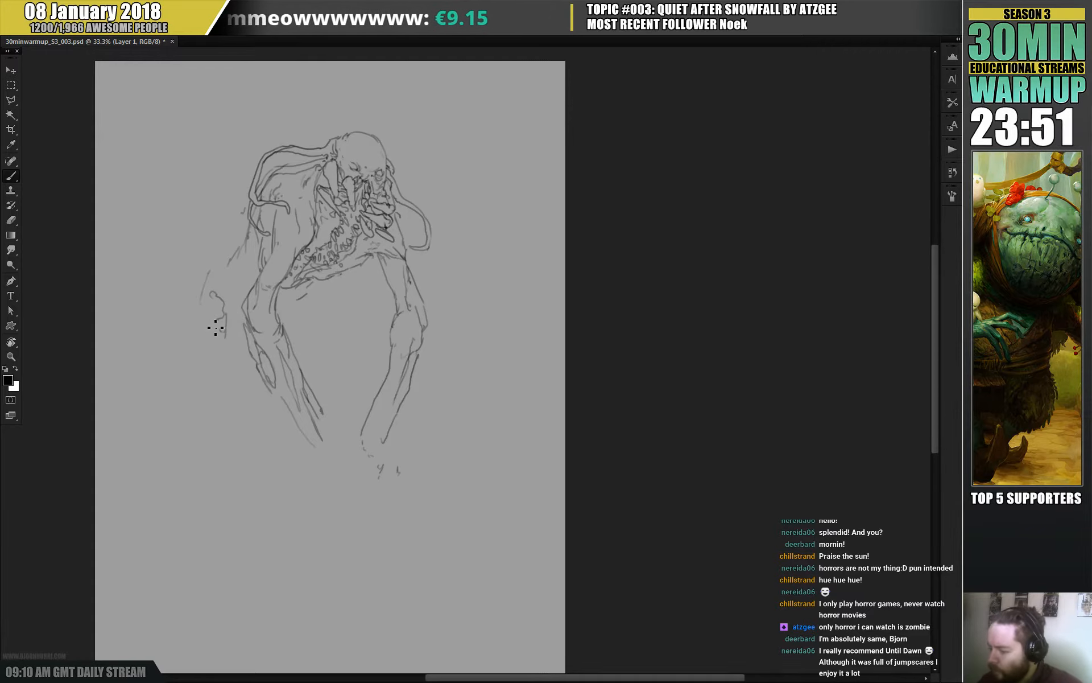
pyautogui.moveTo(189, 296); pyautogui.dragTo(196, 362)
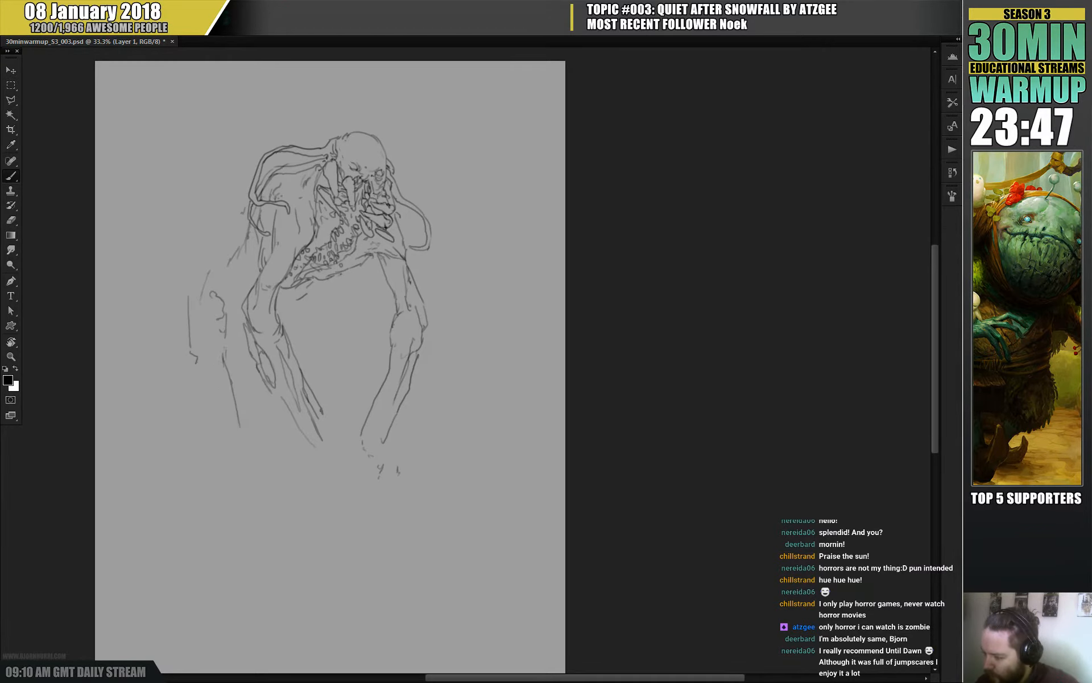
pyautogui.moveTo(195, 353); pyautogui.dragTo(244, 500)
pyautogui.moveTo(243, 424)
pyautogui.mouseDown()
pyautogui.moveTo(264, 489)
pyautogui.moveTo(250, 496)
pyautogui.moveTo(235, 482)
pyautogui.moveTo(237, 492)
pyautogui.moveTo(223, 470)
pyautogui.moveTo(240, 491)
pyautogui.moveTo(266, 490)
pyautogui.moveTo(280, 486)
pyautogui.moveTo(258, 460)
pyautogui.mouseUp()
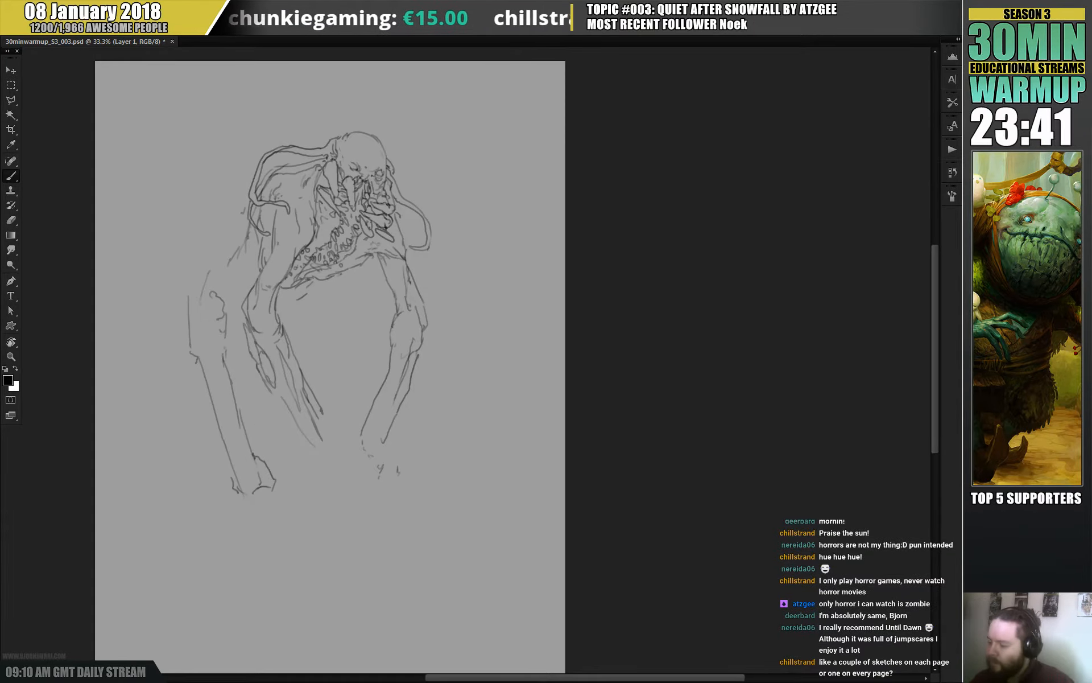
pyautogui.moveTo(190, 312)
pyautogui.mouseDown()
pyautogui.moveTo(196, 283)
pyautogui.moveTo(208, 307)
pyautogui.moveTo(214, 272)
pyautogui.mouseUp()
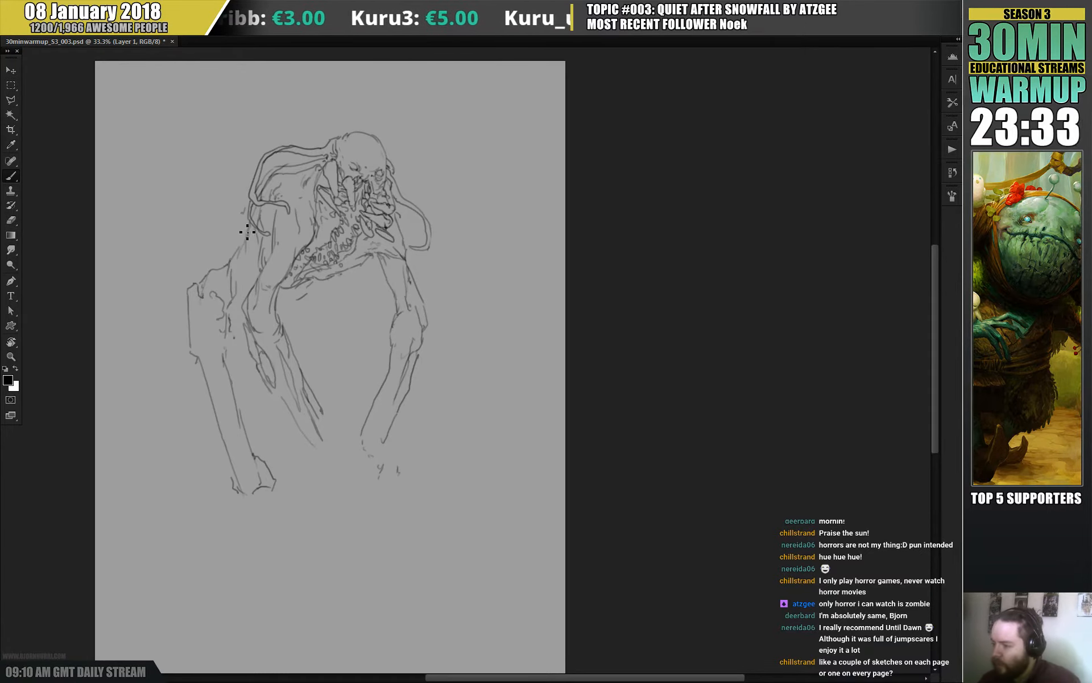
# - Try a large curved outline sweeping back from the torso behind the hind leg, and delete it with a polygonal lasso selection
pyautogui.moveTo(245, 231)
pyautogui.mouseDown()
pyautogui.moveTo(163, 283)
pyautogui.moveTo(123, 334)
pyautogui.moveTo(113, 400)
pyautogui.moveTo(121, 431)
pyautogui.mouseUp()
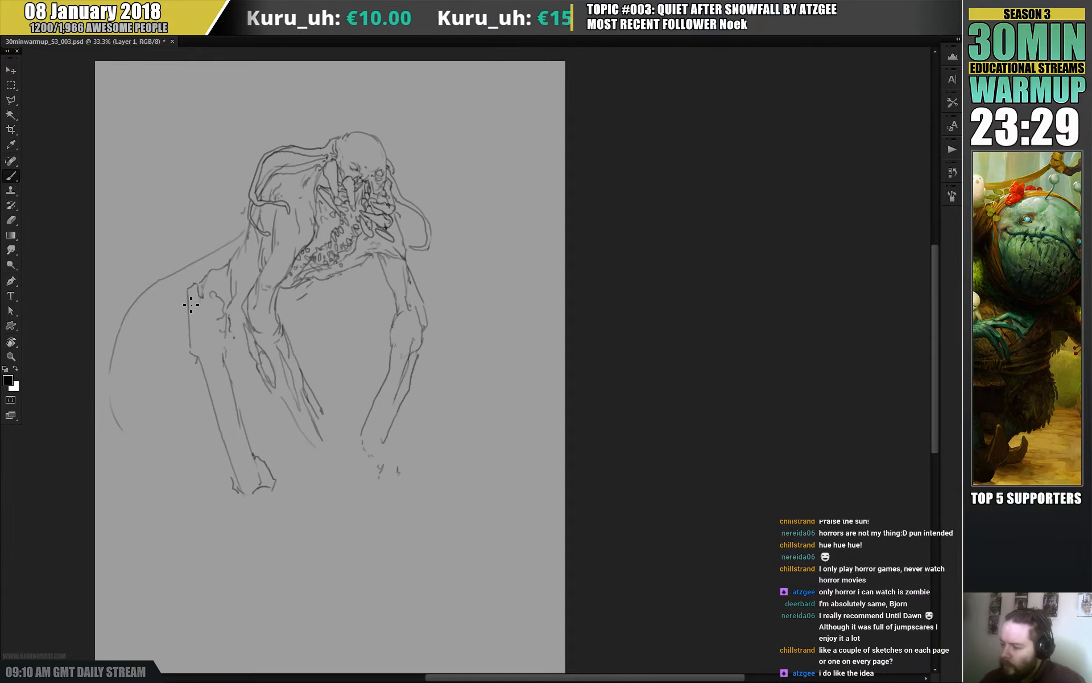
pyautogui.moveTo(173, 306)
pyautogui.mouseDown()
pyautogui.moveTo(124, 348)
pyautogui.moveTo(119, 378)
pyautogui.moveTo(147, 428)
pyautogui.mouseUp()
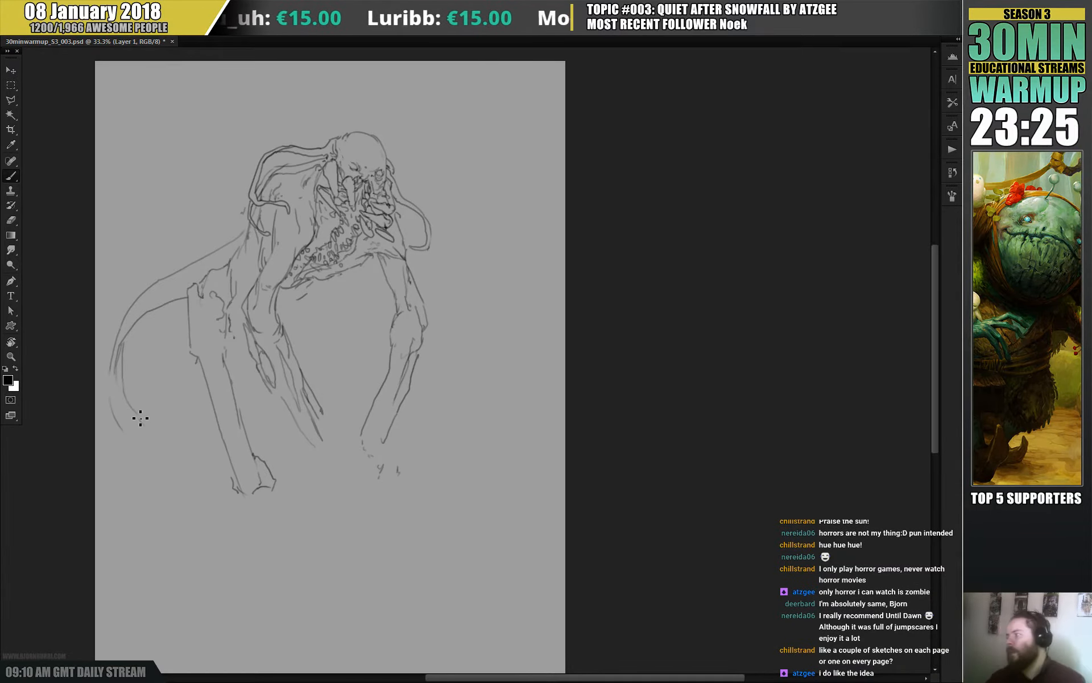
pyautogui.press('l')
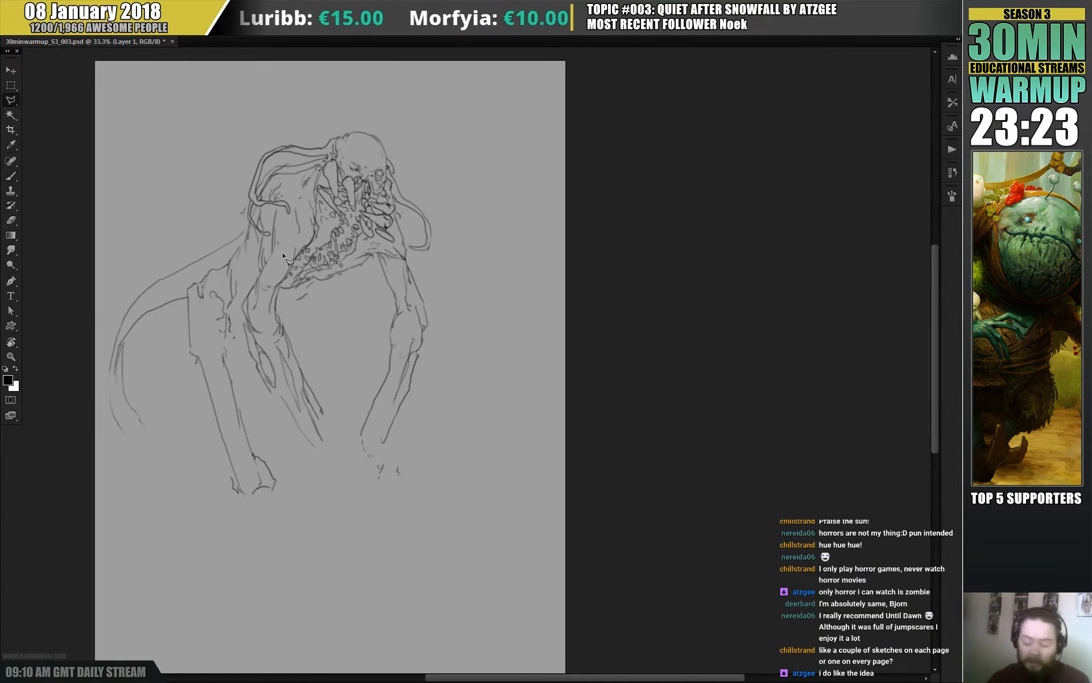
pyautogui.click(171, 343)
pyautogui.click(173, 438)
pyautogui.click(123, 504)
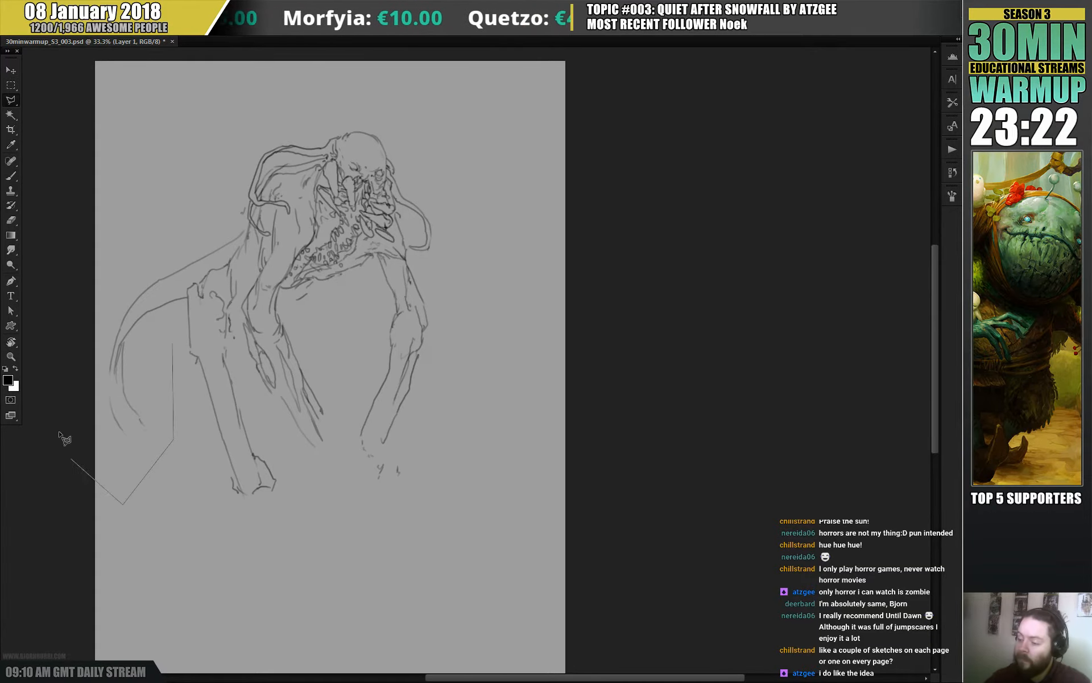
pyautogui.click(58, 424)
pyautogui.click(121, 233)
pyautogui.click(222, 208)
pyautogui.click(243, 226)
pyautogui.click(188, 285)
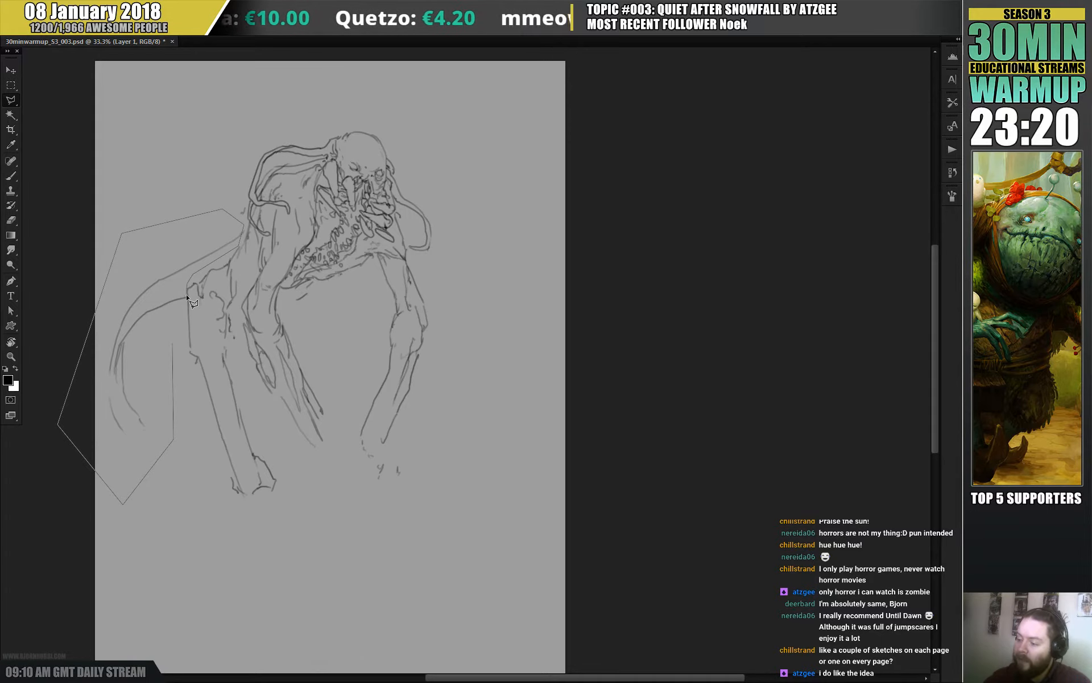
pyautogui.doubleClick(186, 378)
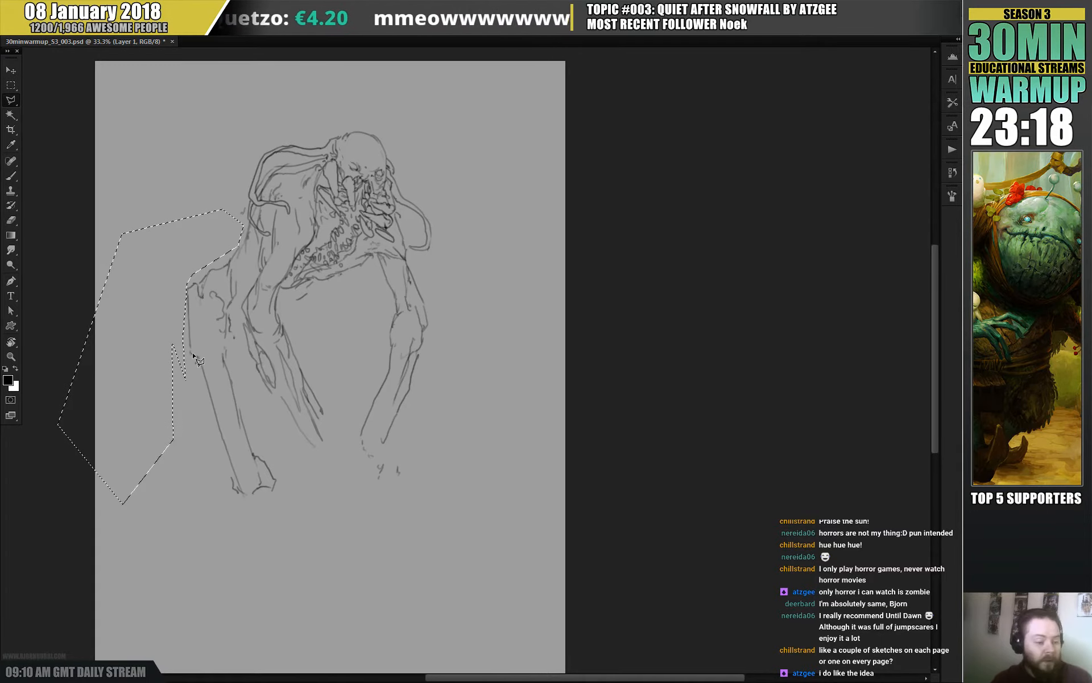
pyautogui.hotkey('ctrl', 'd')
# - Return to the brush and sketch the short belly line linking the hip to the nearby arm
pyautogui.press('b')
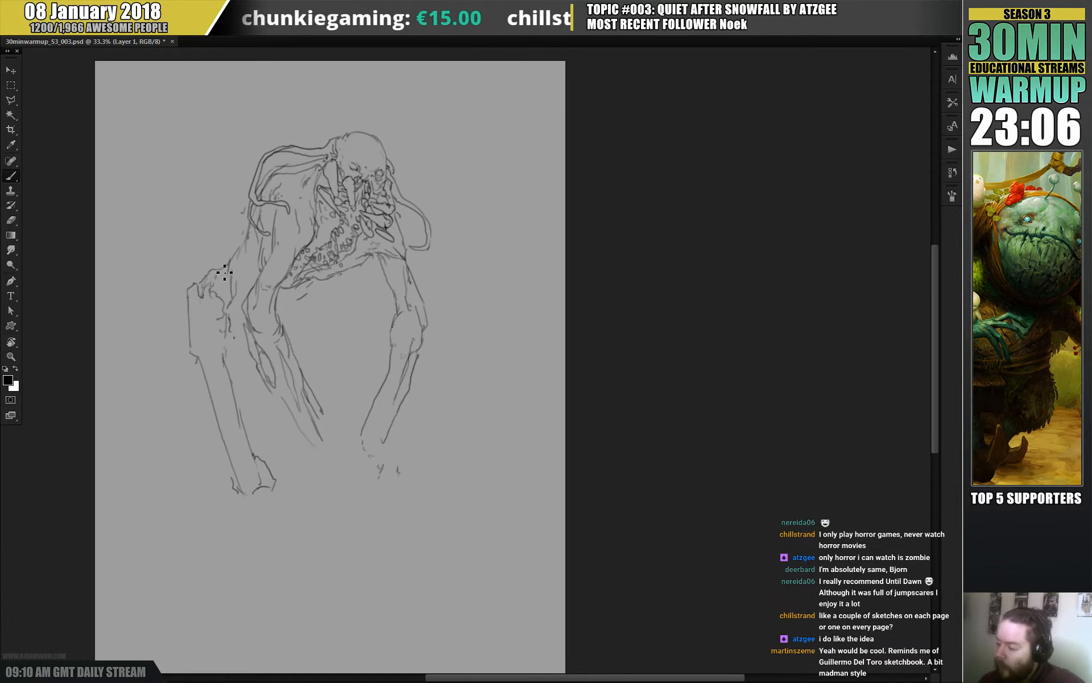
pyautogui.moveTo(359, 230); pyautogui.dragTo(355, 232)
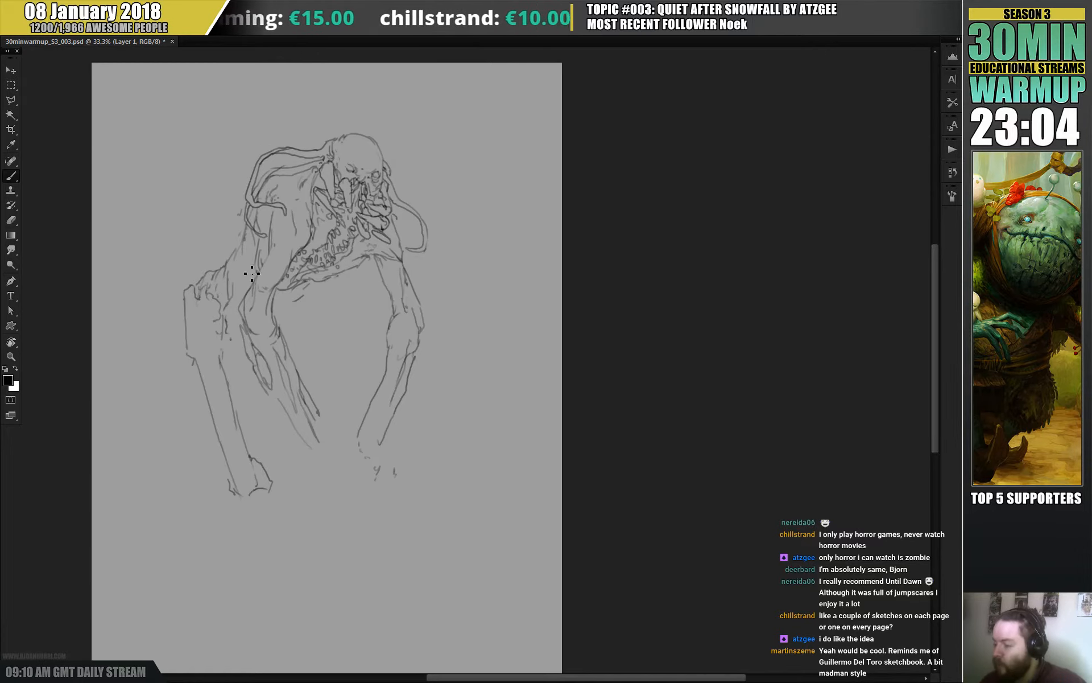
pyautogui.moveTo(230, 277); pyautogui.dragTo(251, 275)
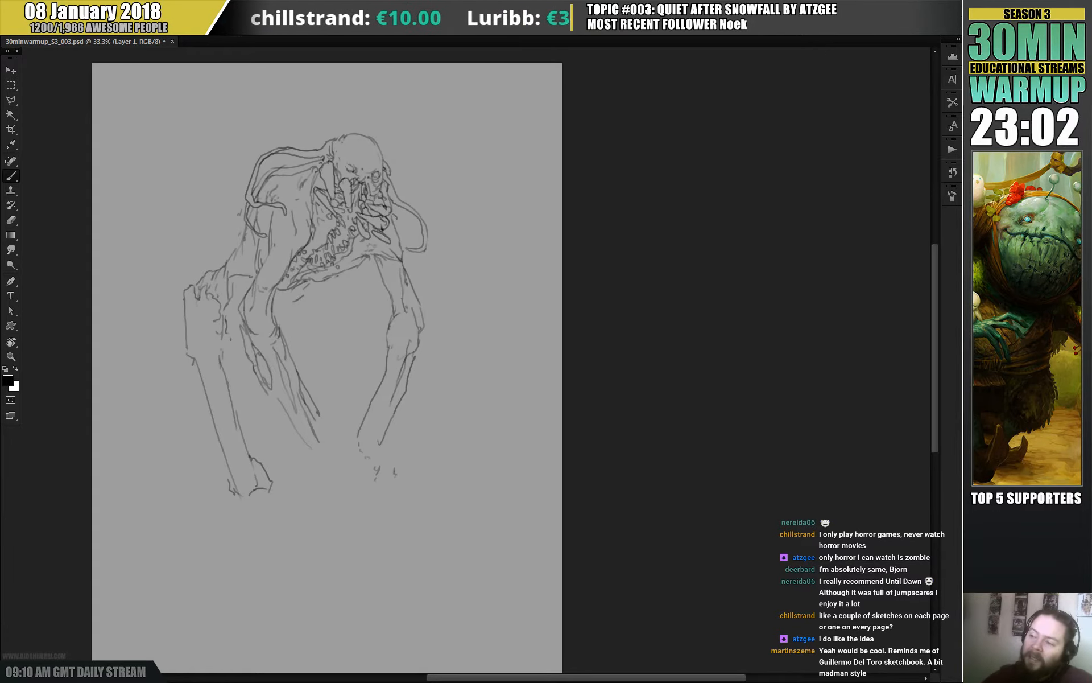
# - Flip the canvas horizontally
pyautogui.click(71, 29)
pyautogui.moveTo(149, 116)
pyautogui.click(279, 158)
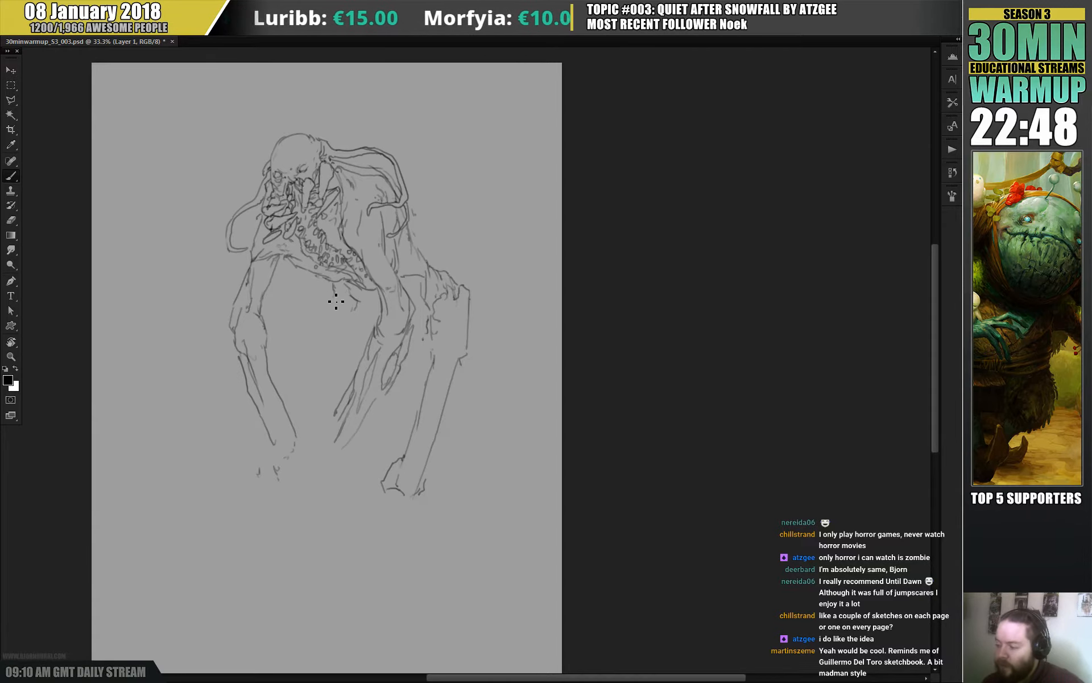
# - Sketch the second hind leg as a slanted stump passing behind the far forearm, with its hip joint under the belly
pyautogui.moveTo(485, 273); pyautogui.dragTo(494, 170)
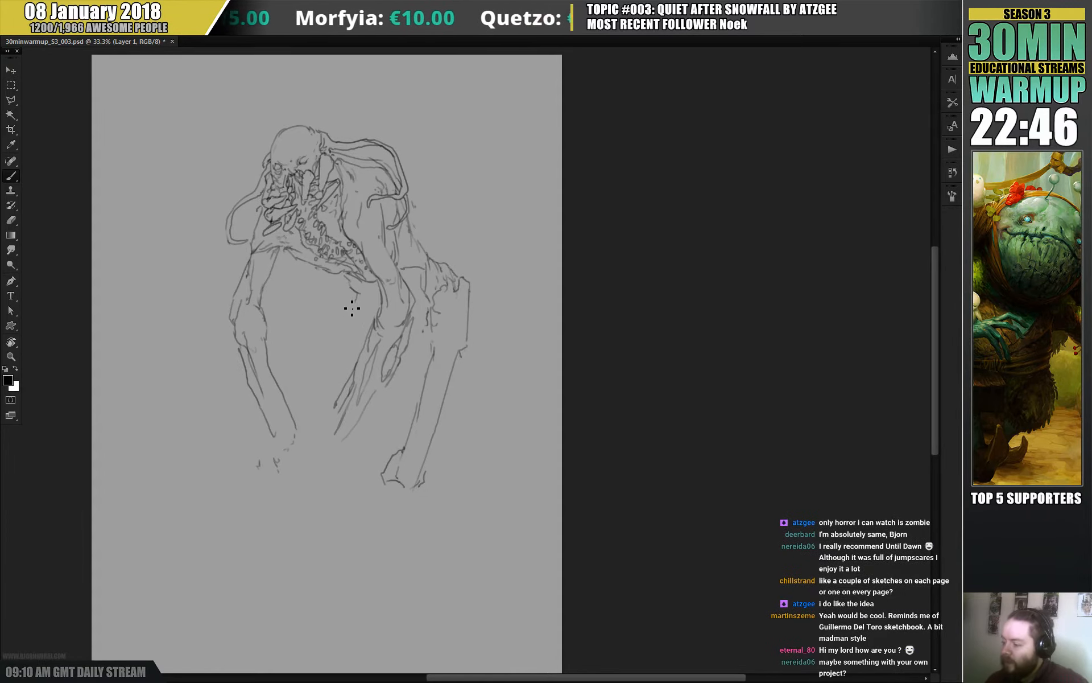
pyautogui.moveTo(327, 311)
pyautogui.mouseDown()
pyautogui.moveTo(212, 396)
pyautogui.moveTo(213, 413)
pyautogui.moveTo(220, 423)
pyautogui.moveTo(257, 425)
pyautogui.moveTo(325, 371)
pyautogui.mouseUp()
pyautogui.moveTo(327, 312); pyautogui.dragTo(350, 297)
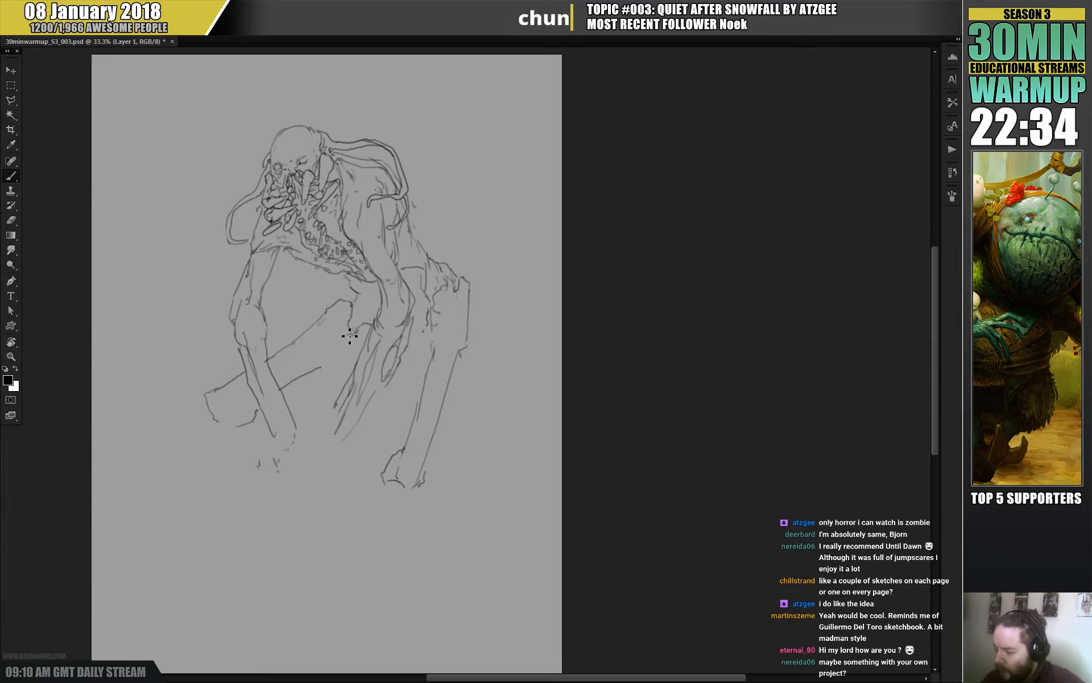
pyautogui.moveTo(353, 331)
pyautogui.mouseDown()
pyautogui.moveTo(327, 348)
pyautogui.moveTo(371, 337)
pyautogui.moveTo(313, 354)
pyautogui.mouseUp()
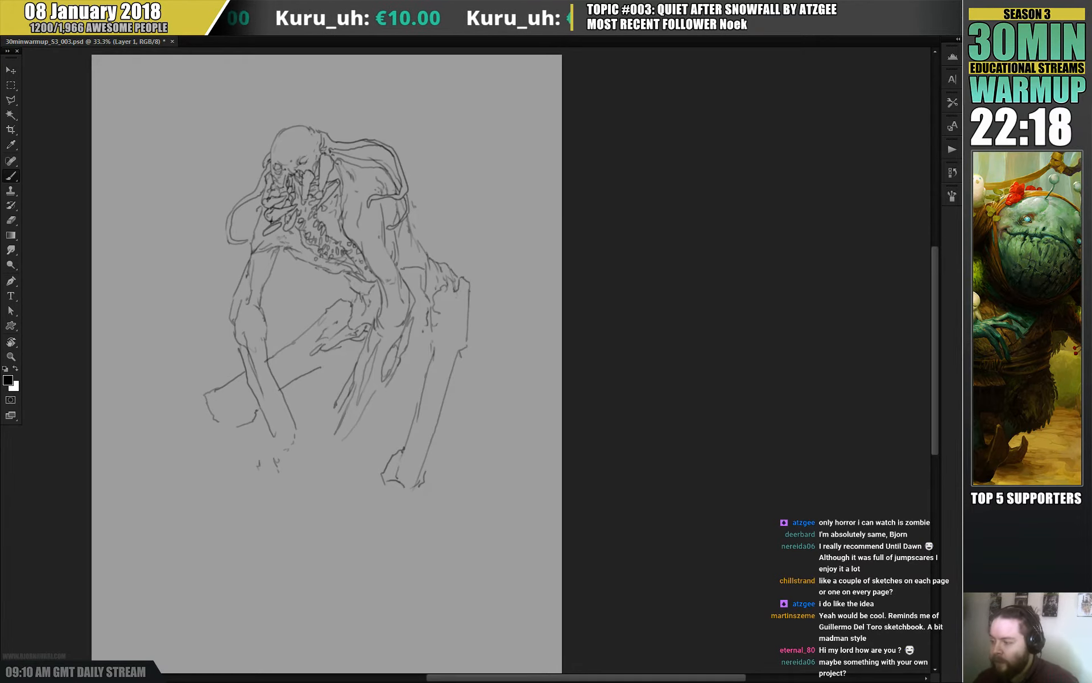
# - Add hanging fangs along the chest's lower edge, and clean up the bumpy chest detail beside the near arm with the eraser and brush
pyautogui.moveTo(309, 261); pyautogui.dragTo(311, 276)
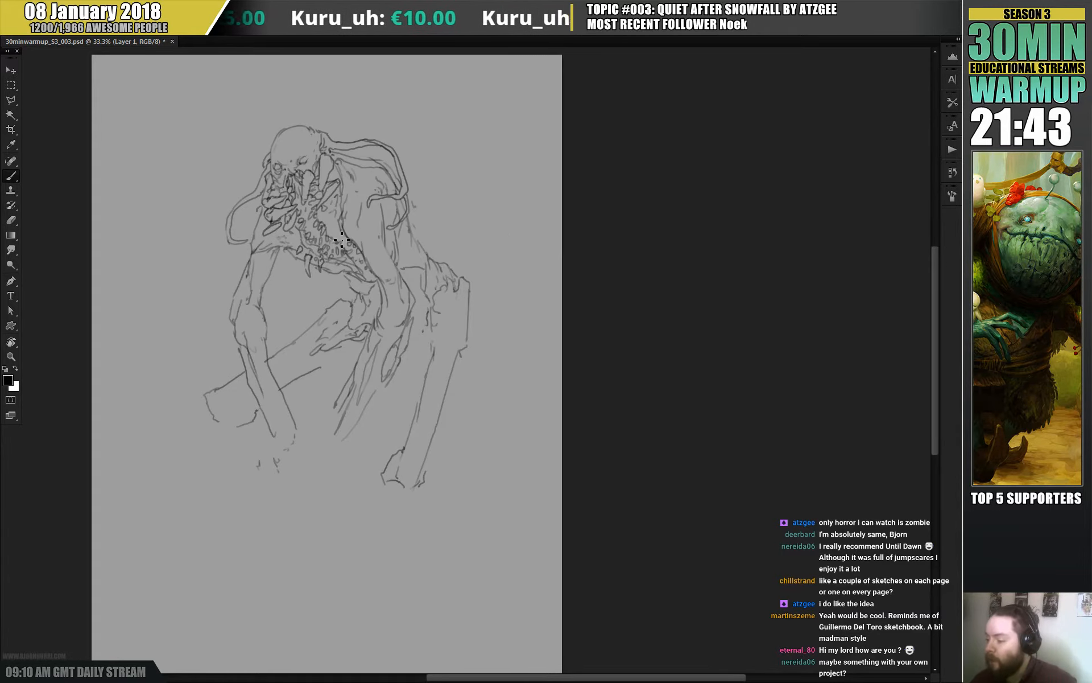
pyautogui.press('e')
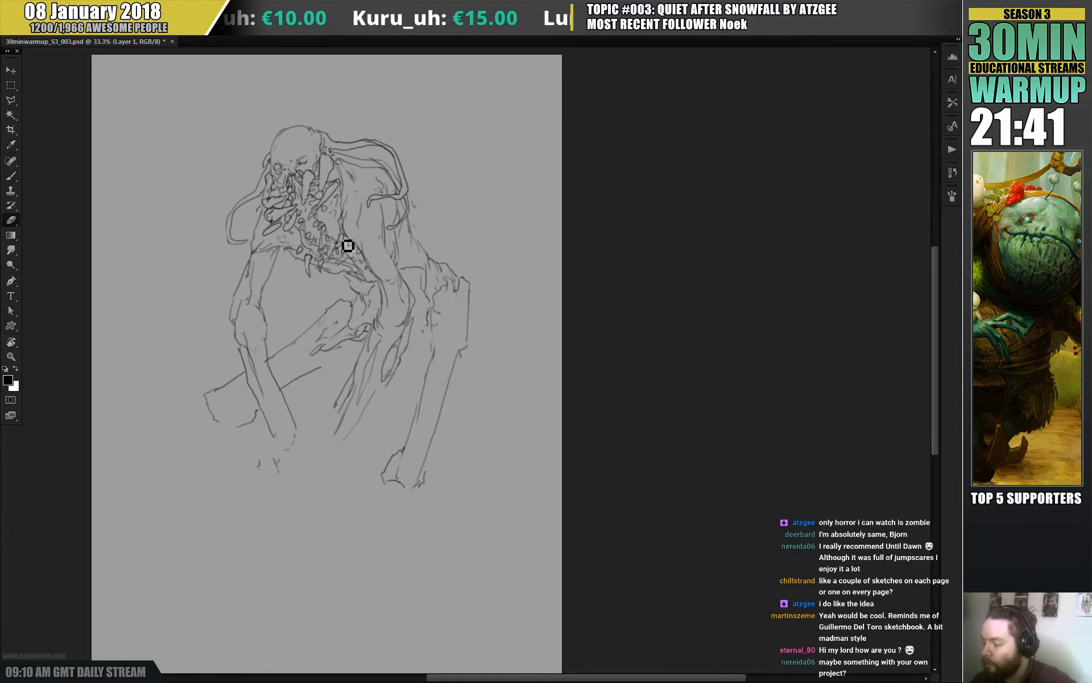
pyautogui.press('b')
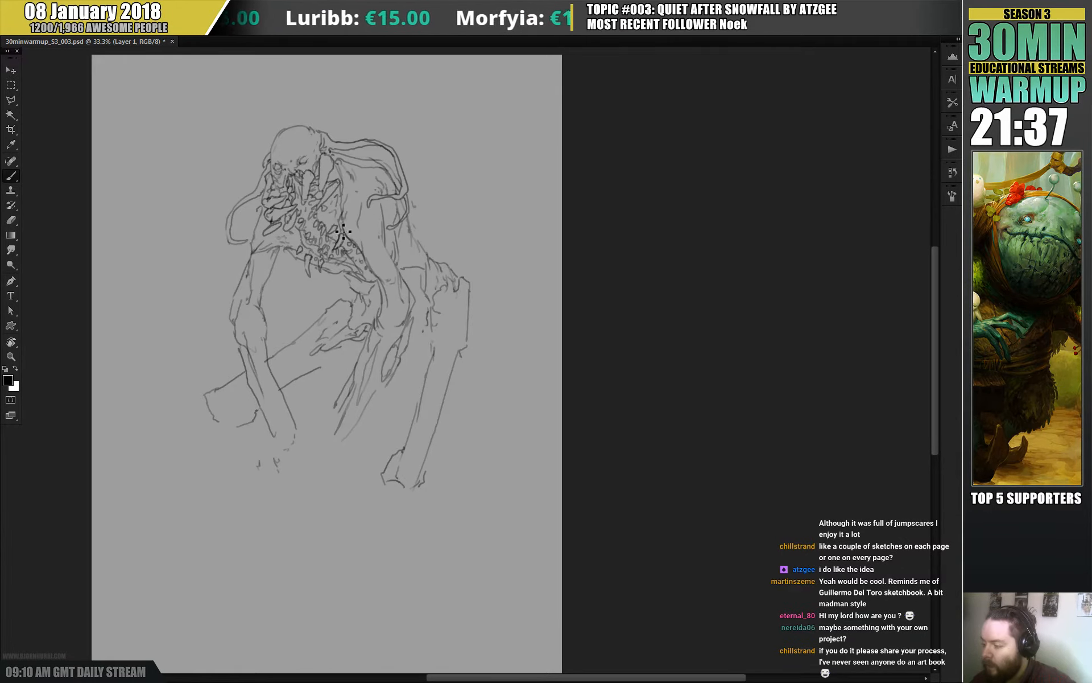
# - Detail the skull with cranium and brow lines and darker eye sockets, and refine the roots of the head tentacles
pyautogui.moveTo(434, 230); pyautogui.dragTo(428, 221)
pyautogui.moveTo(446, 300); pyautogui.dragTo(468, 332)
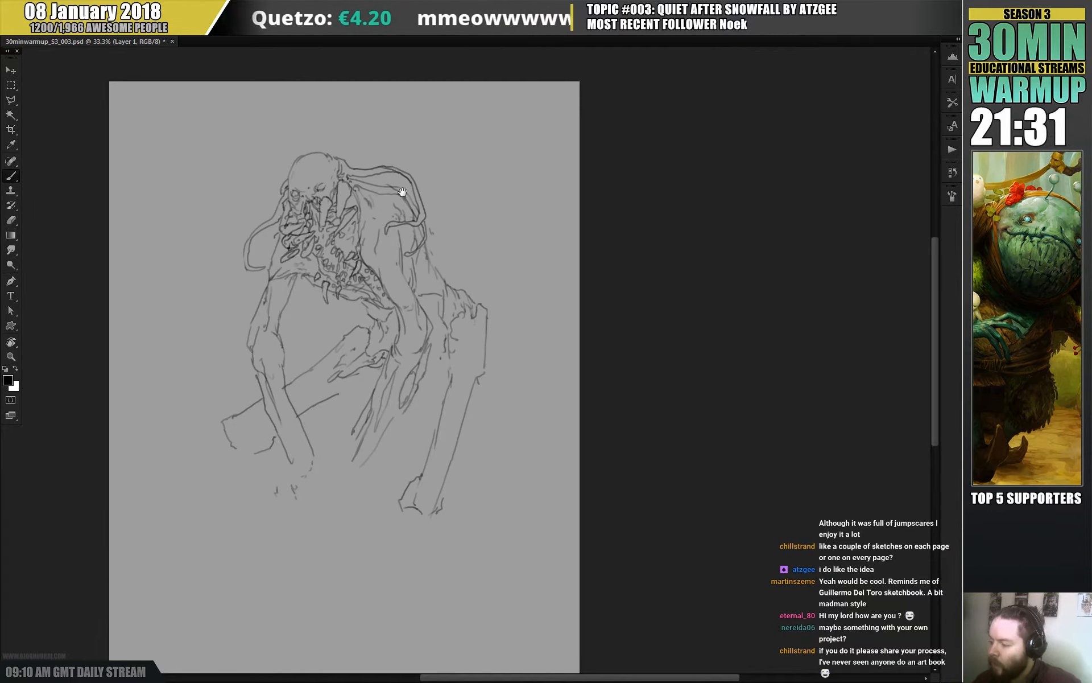
pyautogui.moveTo(461, 236); pyautogui.dragTo(455, 240)
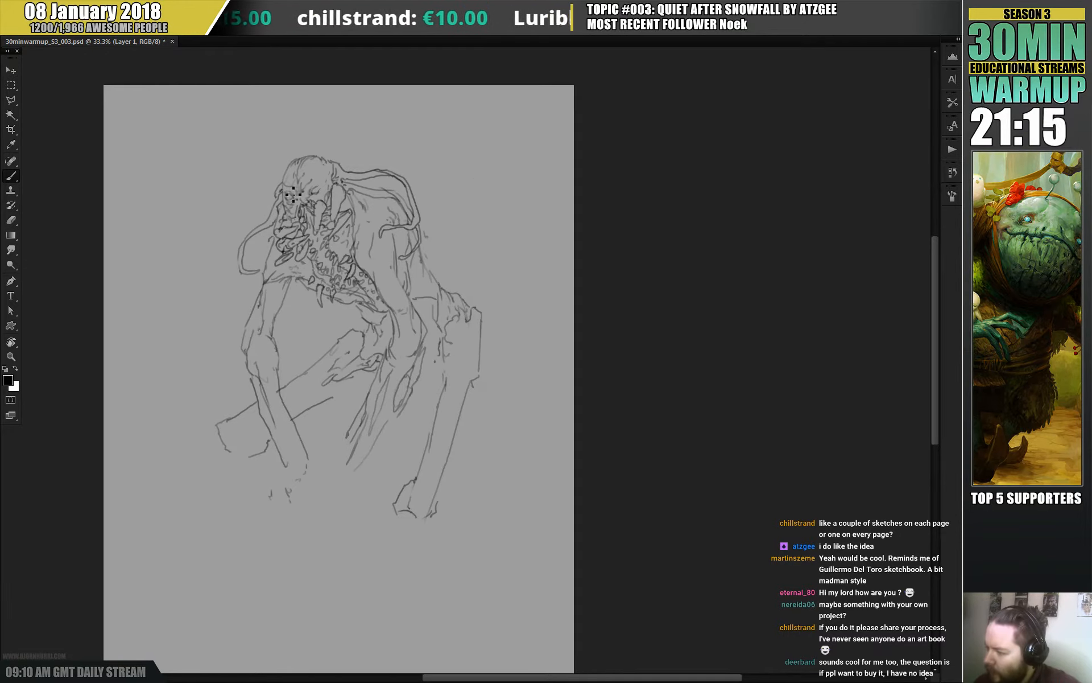
pyautogui.moveTo(294, 196); pyautogui.dragTo(288, 206)
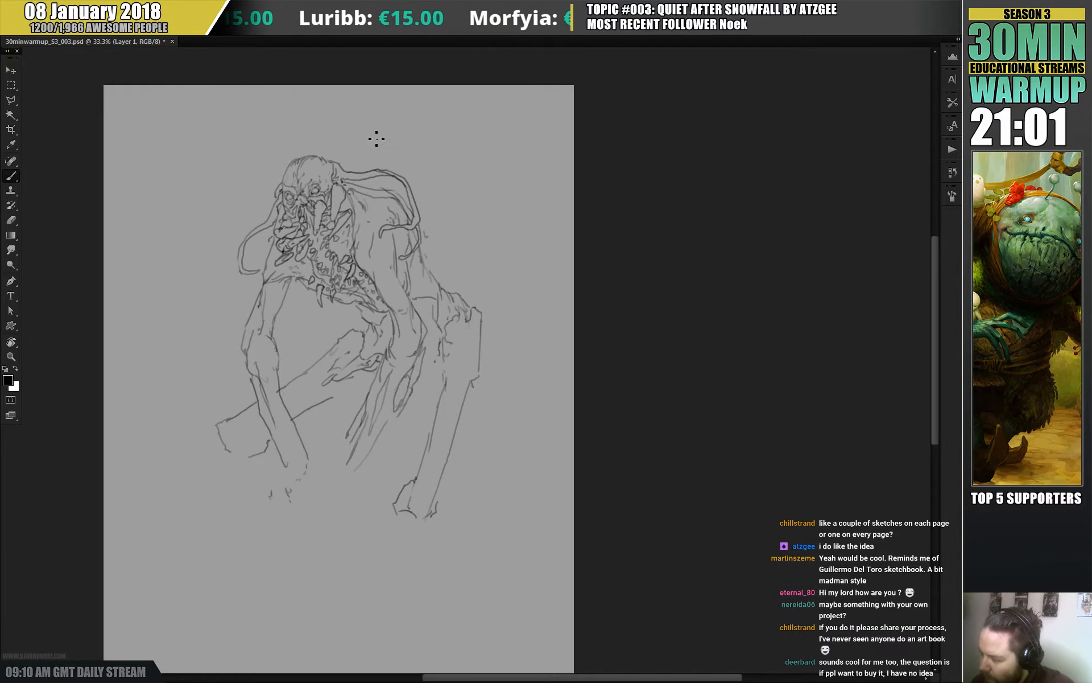
pyautogui.moveTo(458, 265)
pyautogui.mouseDown()
pyautogui.moveTo(448, 276)
pyautogui.moveTo(466, 339)
pyautogui.mouseUp()
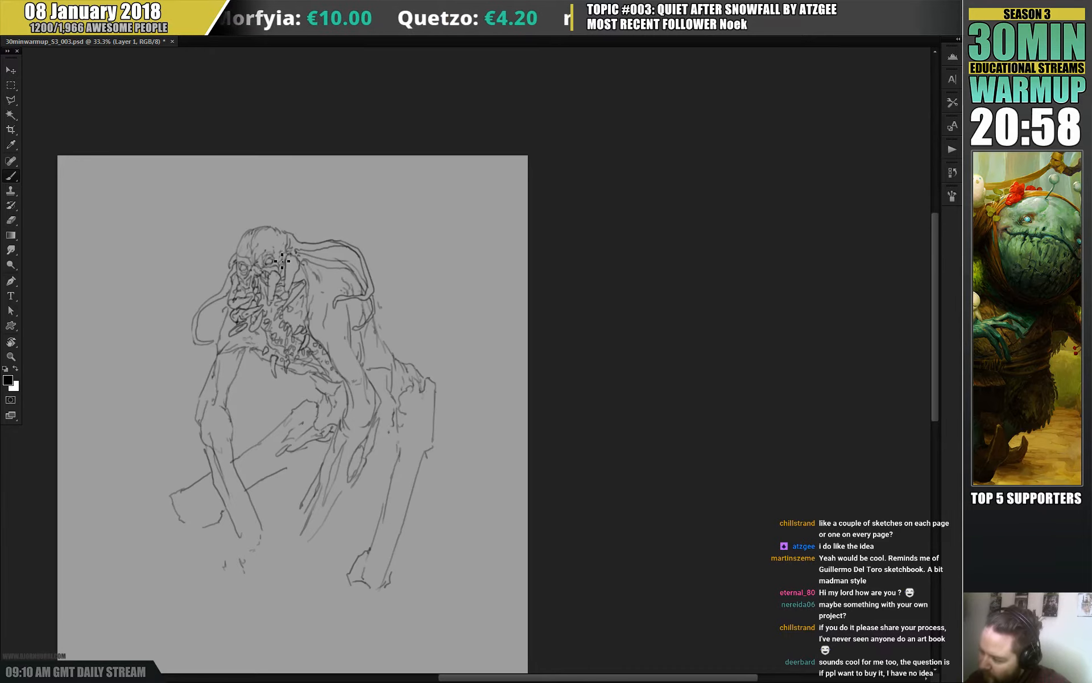
pyautogui.moveTo(471, 256); pyautogui.dragTo(474, 259)
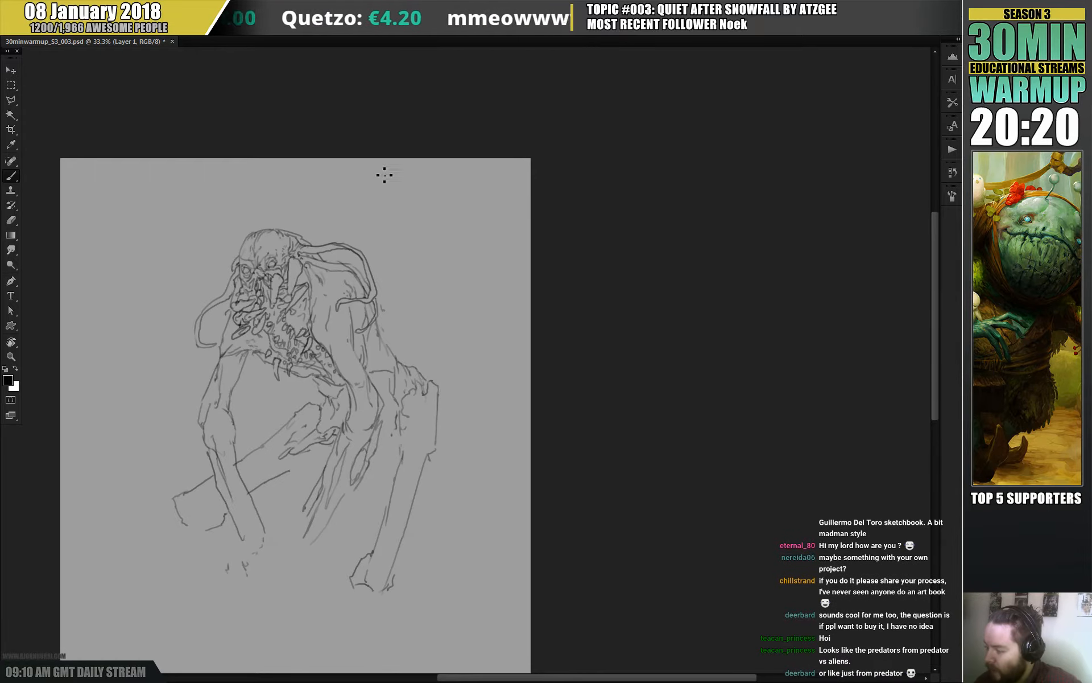
pyautogui.moveTo(445, 258)
pyautogui.mouseDown()
pyautogui.moveTo(434, 241)
pyautogui.moveTo(444, 231)
pyautogui.mouseUp()
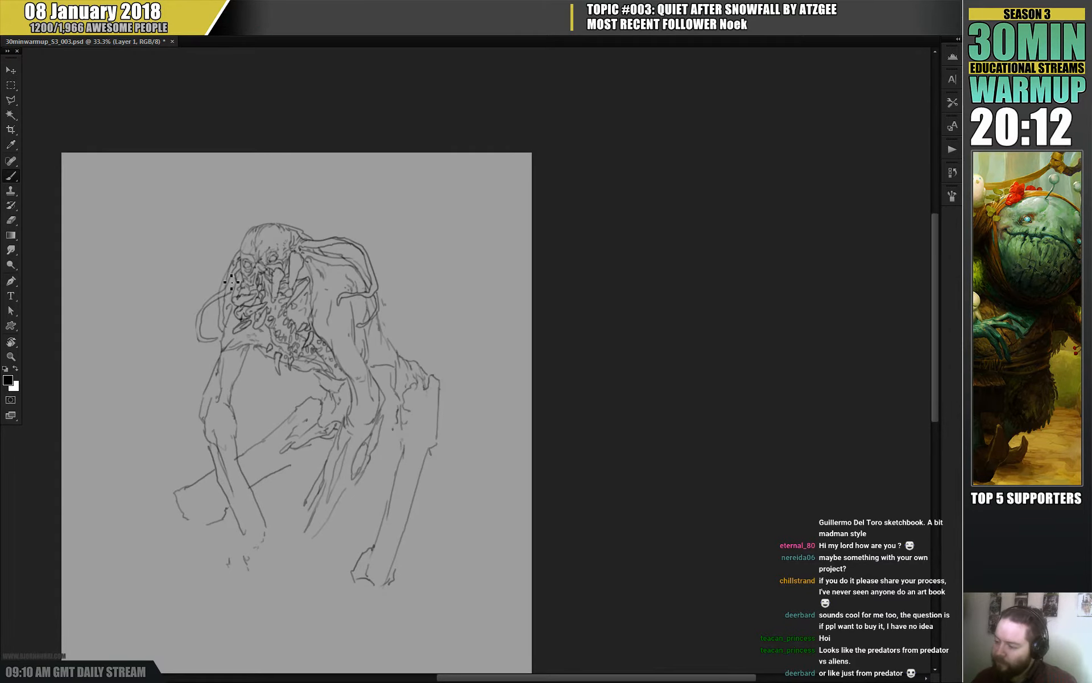
# - Sketch a curling tentacle hanging below the chest beside the far arm, and refine the tentacle lines along that side of the face
pyautogui.moveTo(395, 241); pyautogui.dragTo(367, 228)
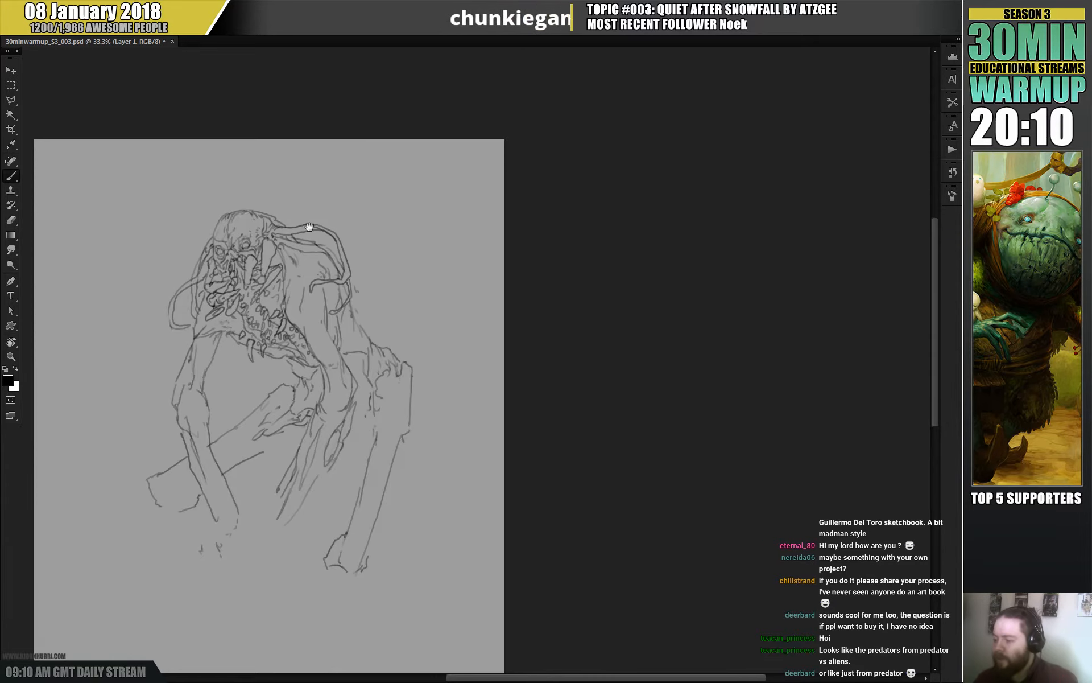
pyautogui.moveTo(225, 342)
pyautogui.mouseDown()
pyautogui.moveTo(247, 388)
pyautogui.moveTo(224, 414)
pyautogui.mouseUp()
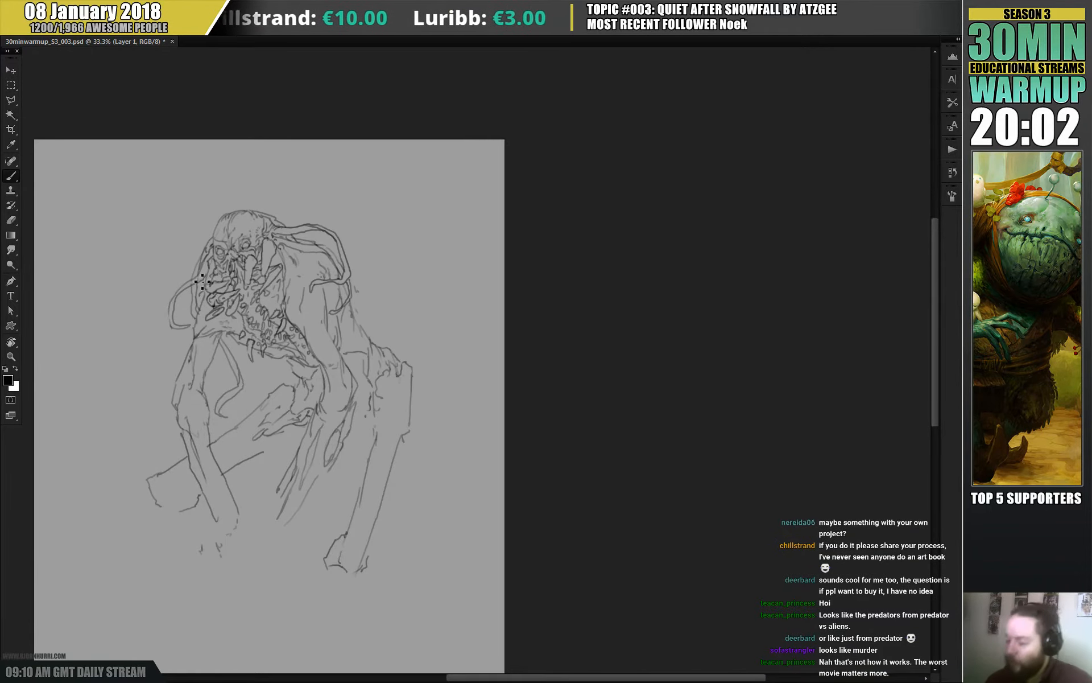
pyautogui.press('e')
pyautogui.press('b')
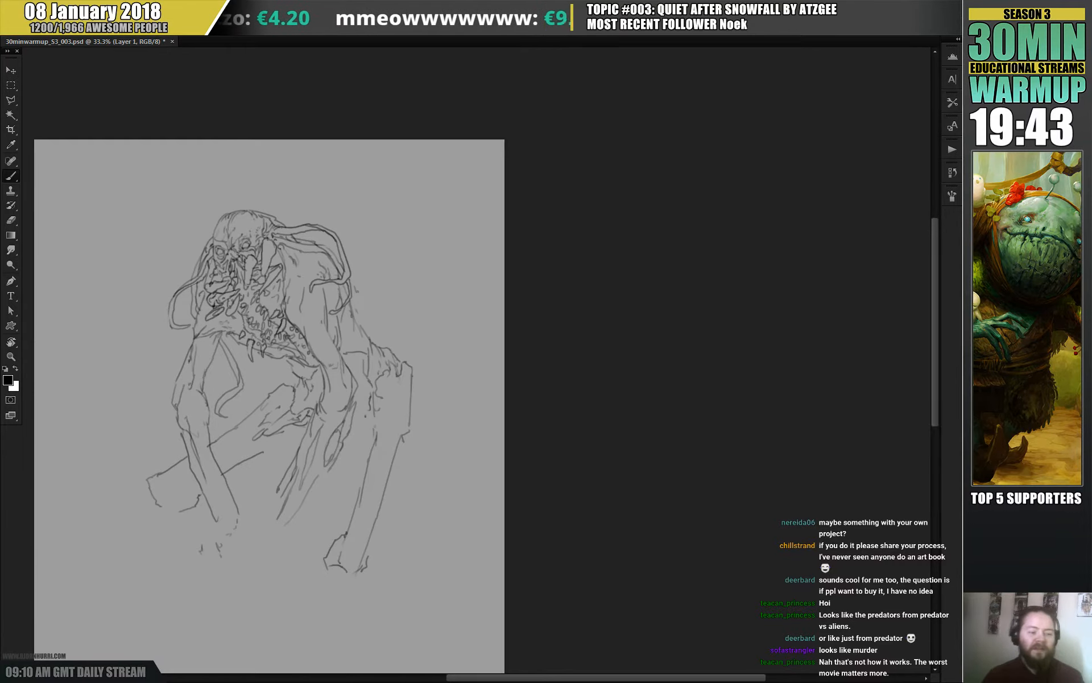
pyautogui.moveTo(443, 309); pyautogui.dragTo(442, 250)
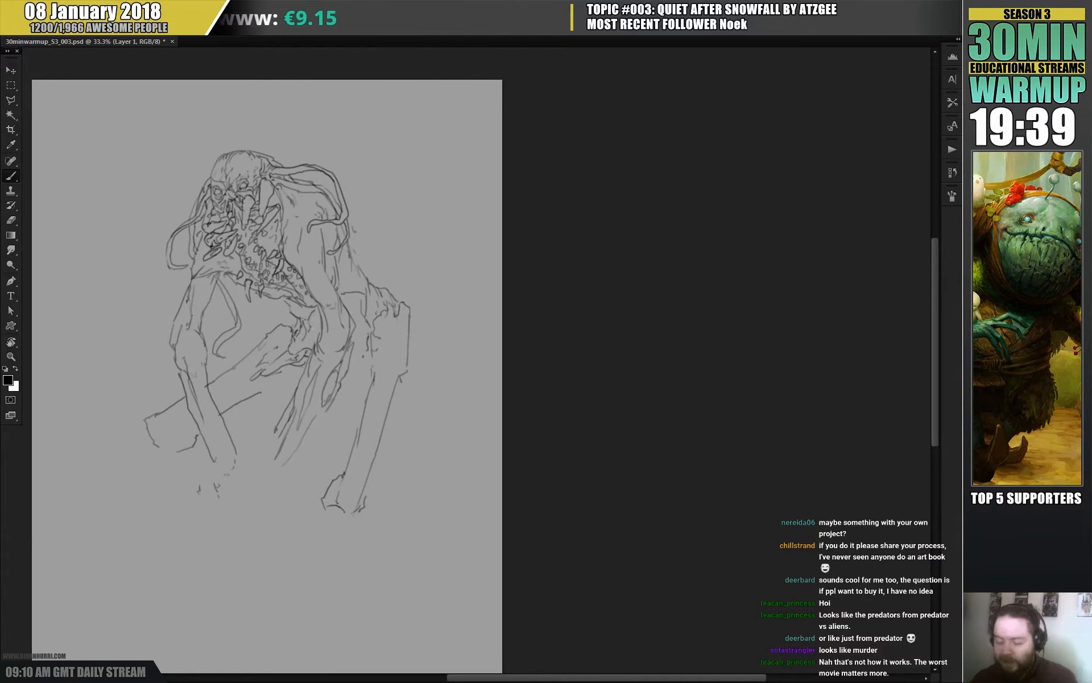
# - Sketch a row of stubby, cylindrical spikes along the creature's back between the near shoulder and the hip
pyautogui.moveTo(327, 330); pyautogui.dragTo(325, 335)
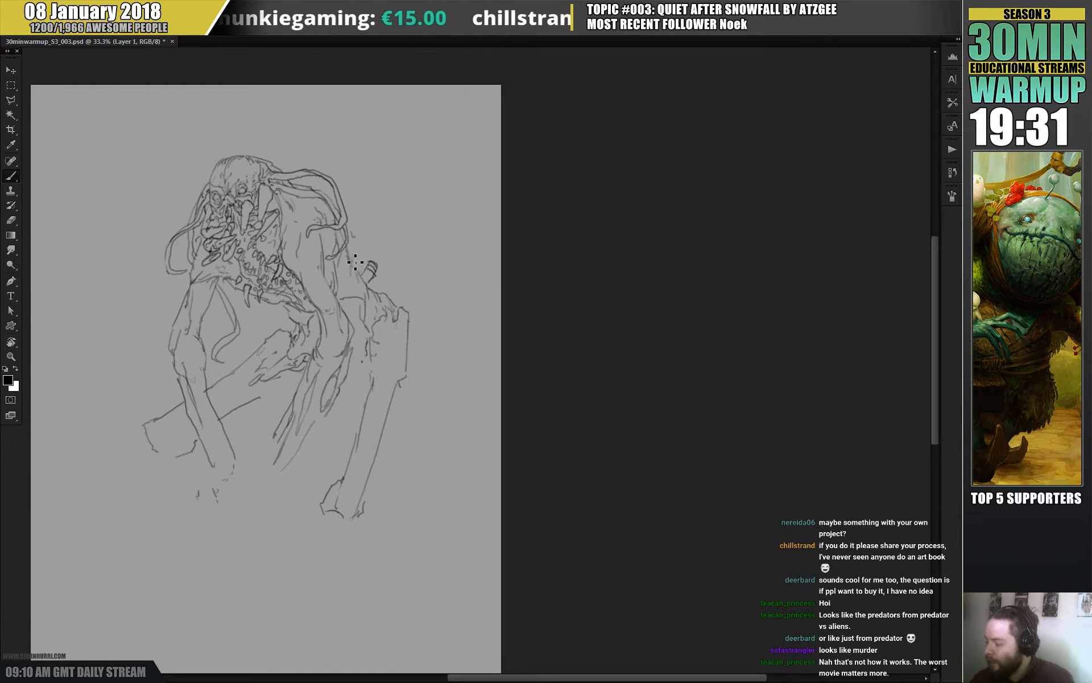
pyautogui.moveTo(353, 258)
pyautogui.mouseDown()
pyautogui.moveTo(364, 265)
pyautogui.moveTo(351, 253)
pyautogui.mouseUp()
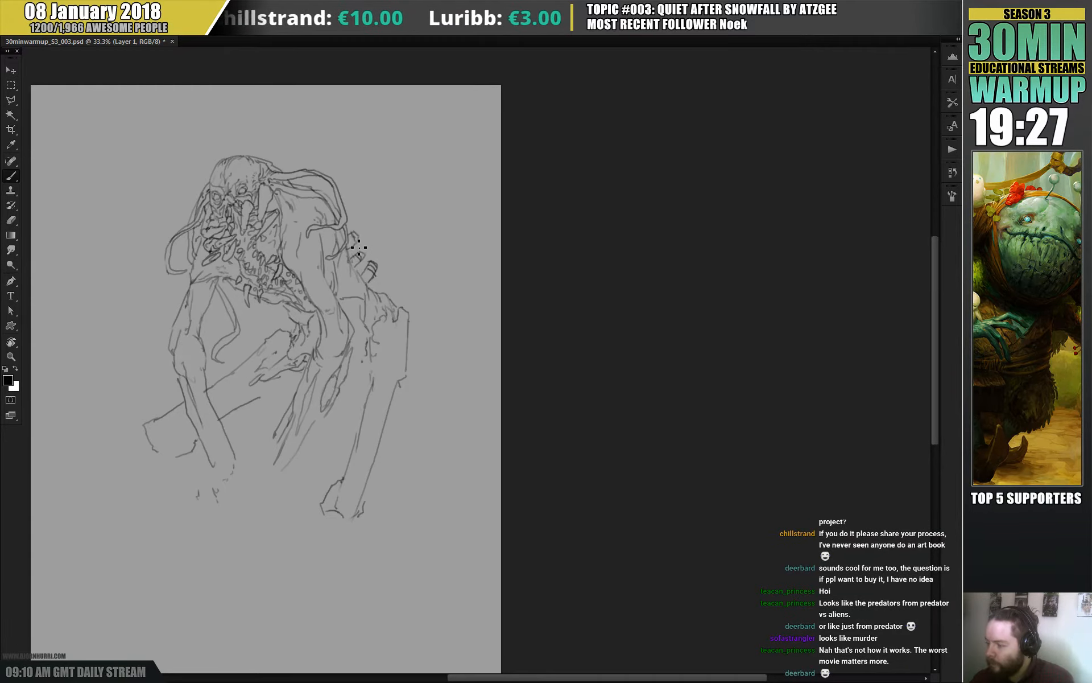
pyautogui.moveTo(376, 296); pyautogui.dragTo(360, 232)
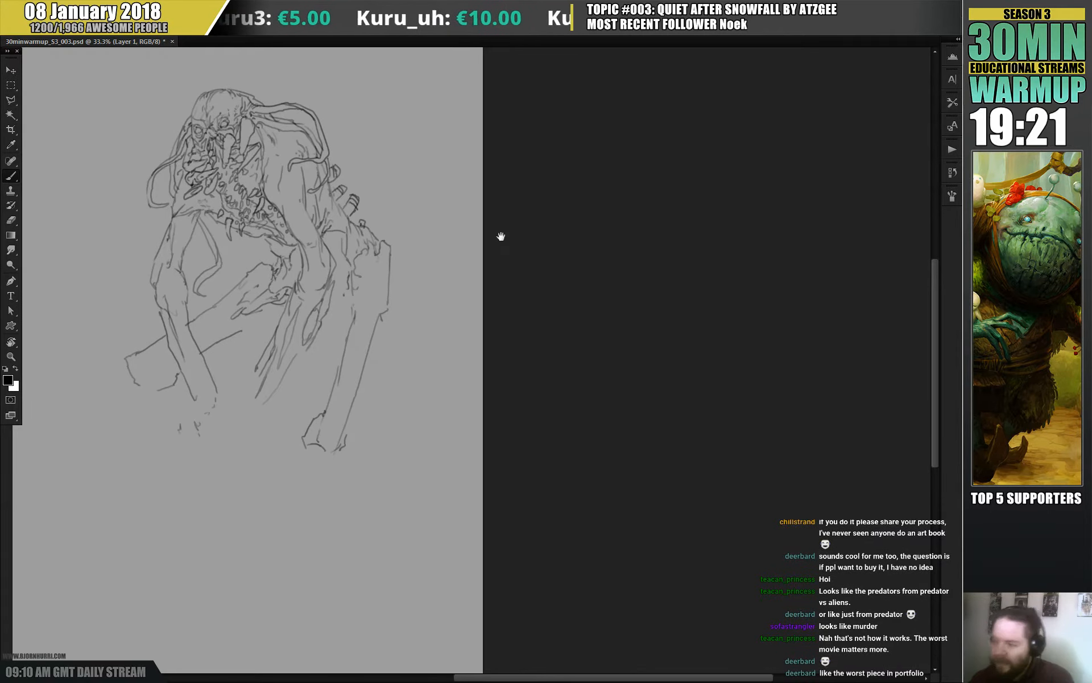
# - Sketch a gnarled hand with curled, clawed fingers at the end of the far arm, cleaning up the wrist lines
pyautogui.moveTo(498, 236); pyautogui.dragTo(506, 267)
pyautogui.scroll(-5, 506, 267)
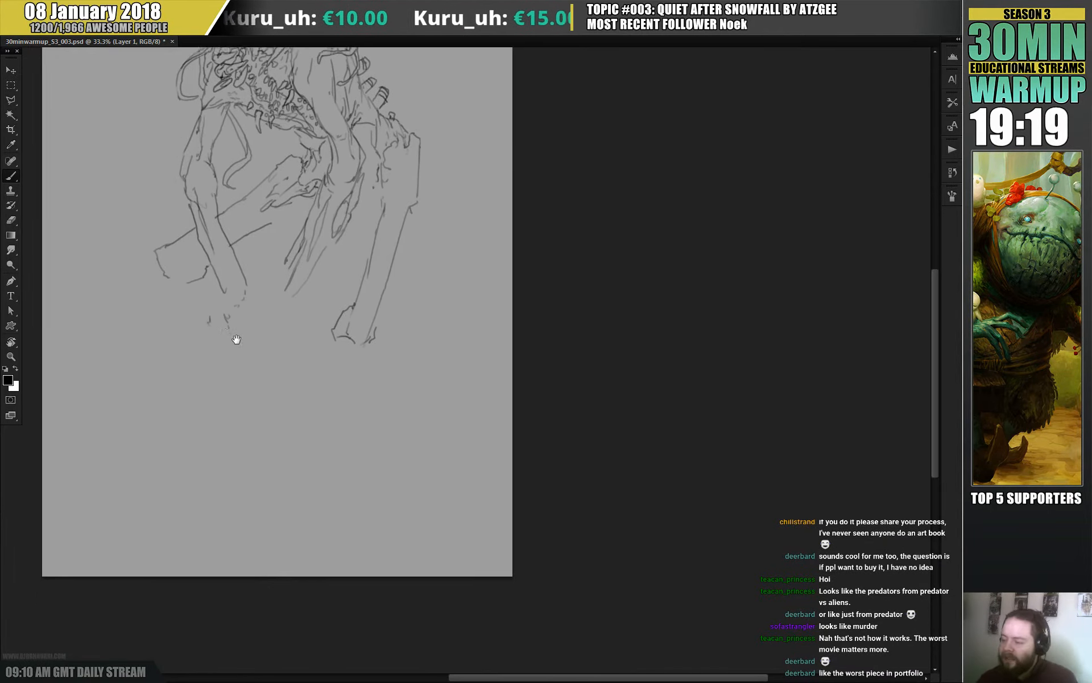
pyautogui.moveTo(339, 162); pyautogui.dragTo(388, 234)
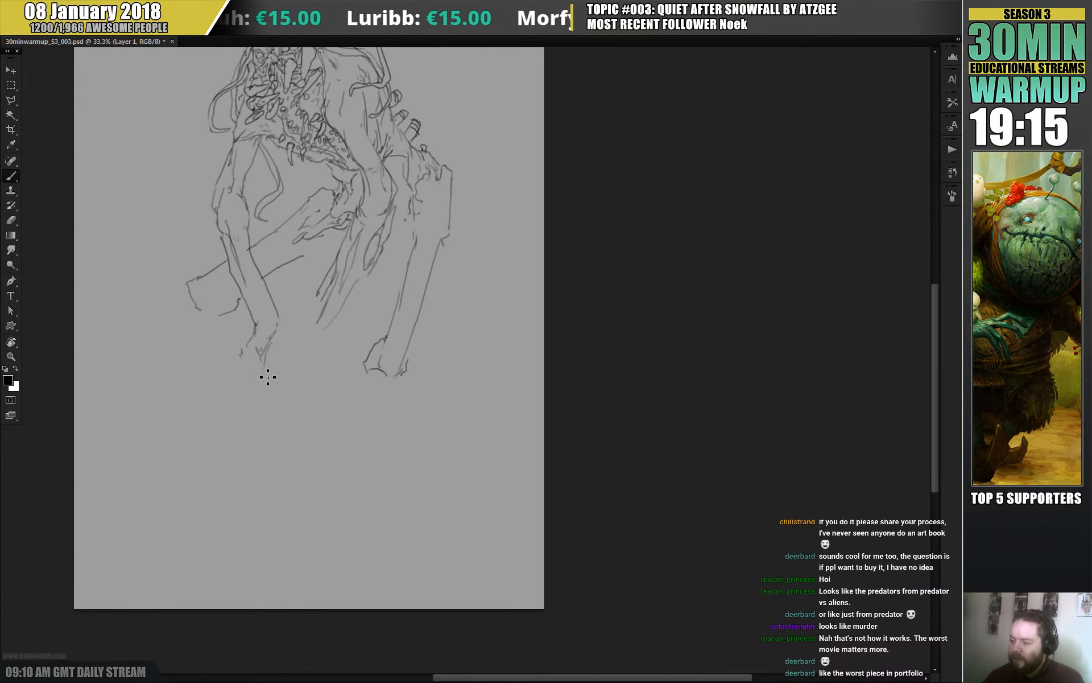
pyautogui.moveTo(262, 372)
pyautogui.mouseDown()
pyautogui.moveTo(266, 406)
pyautogui.moveTo(247, 405)
pyautogui.moveTo(267, 397)
pyautogui.moveTo(259, 374)
pyautogui.moveTo(247, 388)
pyautogui.moveTo(224, 385)
pyautogui.moveTo(245, 352)
pyautogui.moveTo(232, 346)
pyautogui.moveTo(232, 363)
pyautogui.moveTo(255, 367)
pyautogui.moveTo(225, 370)
pyautogui.mouseUp()
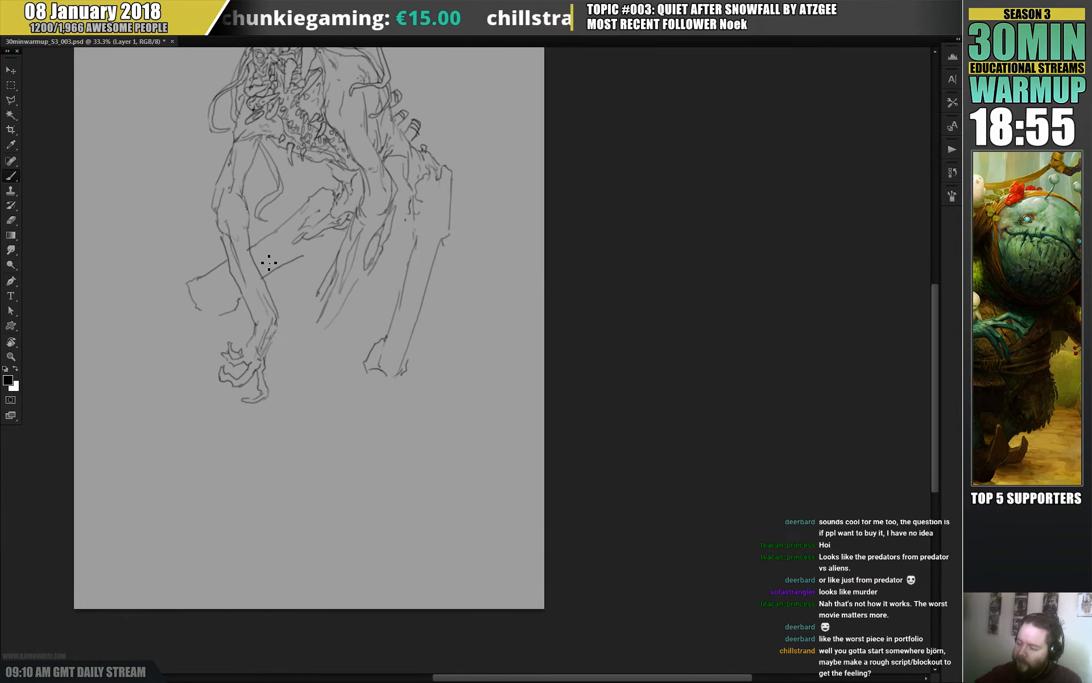
pyautogui.press('e')
pyautogui.press('b')
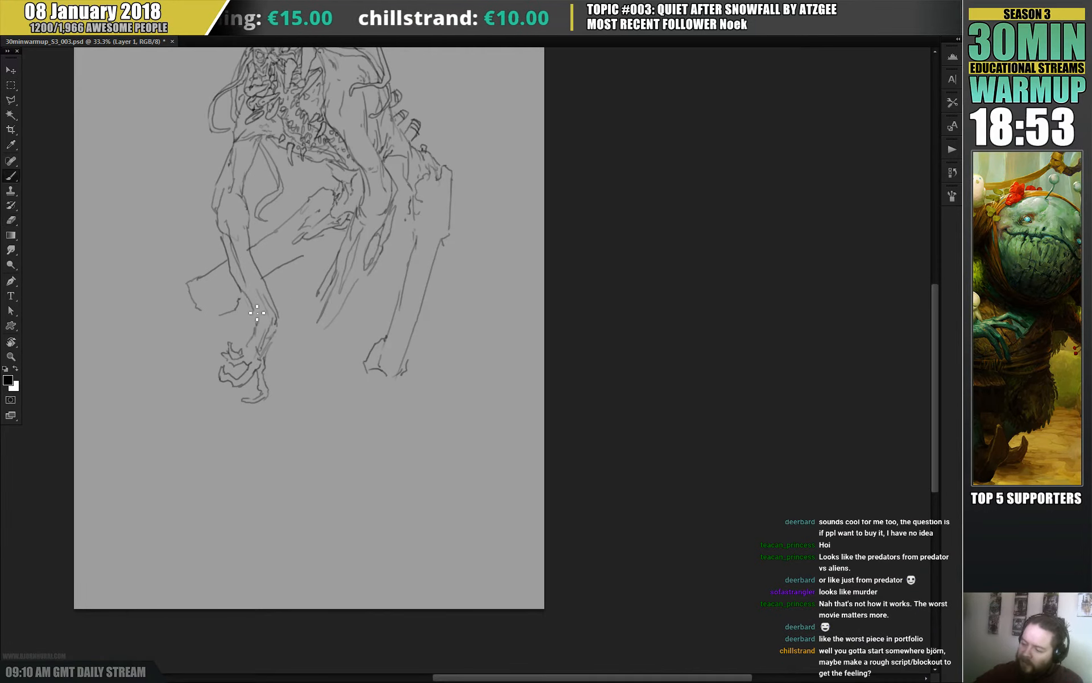
# - Sketch a long tentacle arching out behind the near shoulder over the back, with its tip curling down above the hip
pyautogui.moveTo(498, 303); pyautogui.dragTo(470, 330)
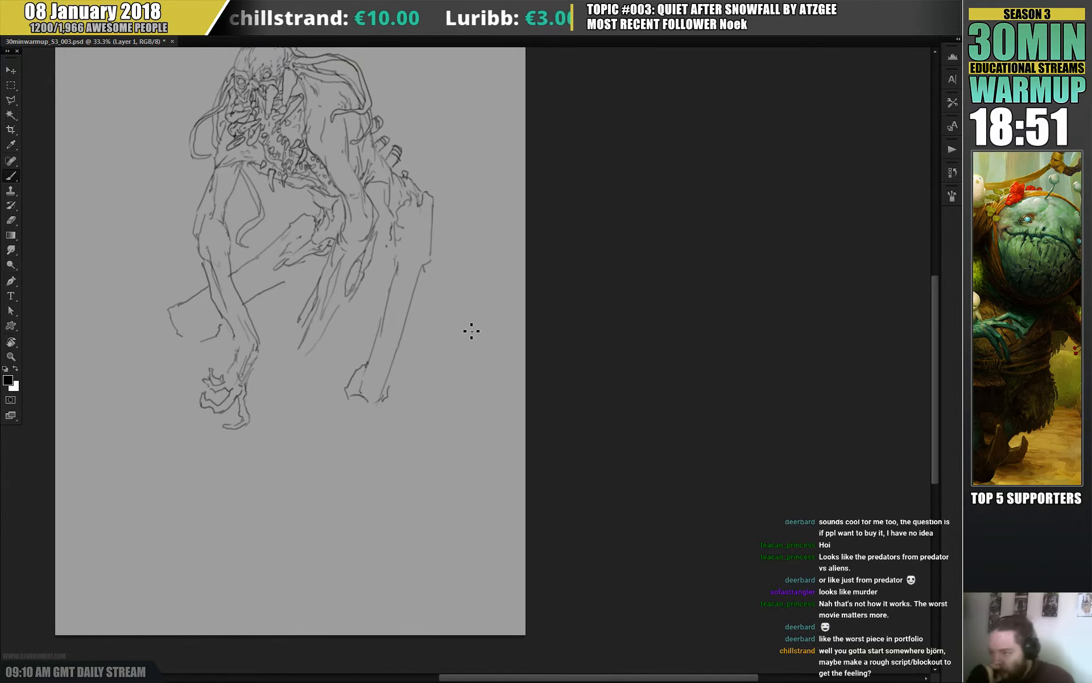
pyautogui.moveTo(508, 233); pyautogui.dragTo(495, 342)
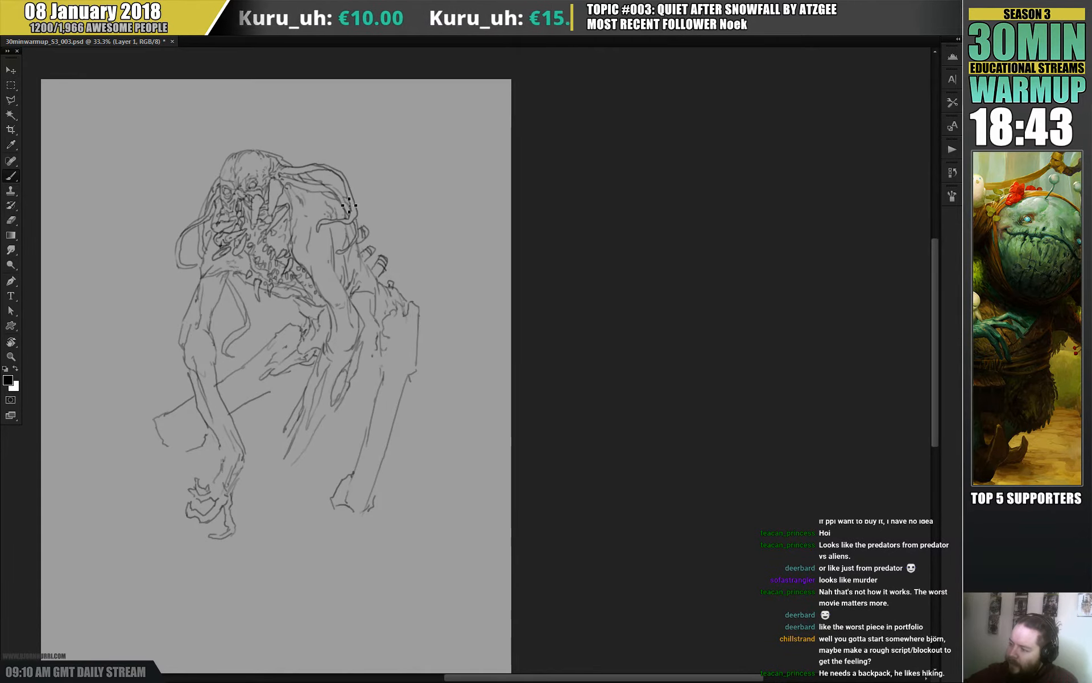
pyautogui.moveTo(357, 200)
pyautogui.mouseDown()
pyautogui.moveTo(432, 231)
pyautogui.moveTo(436, 263)
pyautogui.mouseUp()
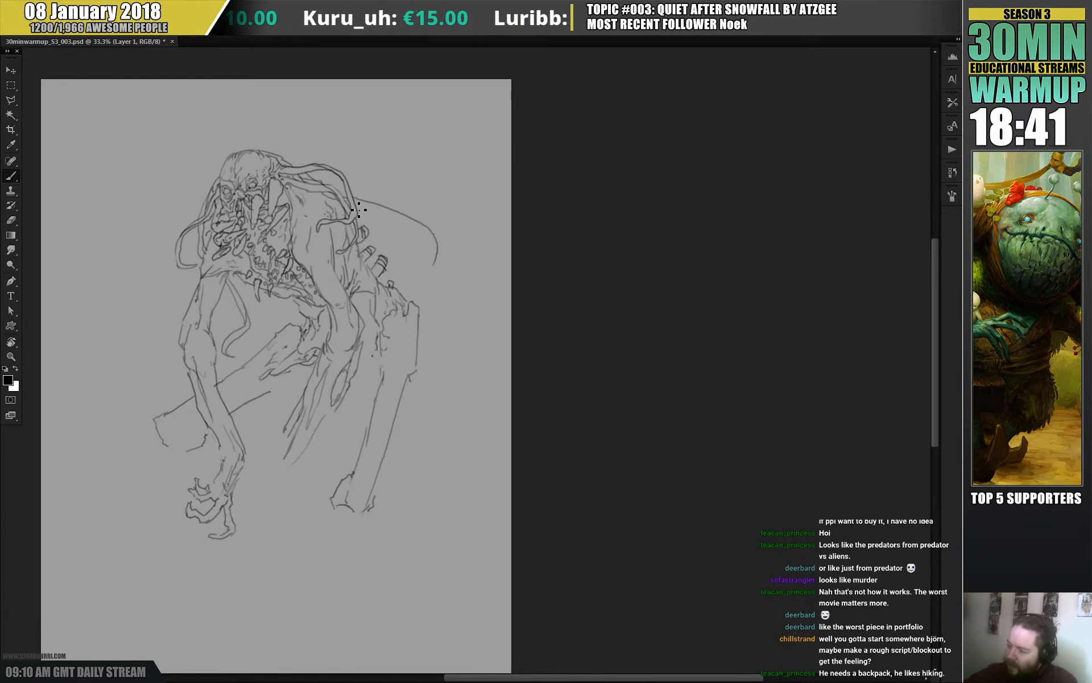
pyautogui.moveTo(388, 213)
pyautogui.mouseDown()
pyautogui.moveTo(432, 259)
pyautogui.moveTo(416, 325)
pyautogui.moveTo(437, 268)
pyautogui.moveTo(409, 315)
pyautogui.mouseUp()
pyautogui.hotkey('ctrl', 'alt', 'z')
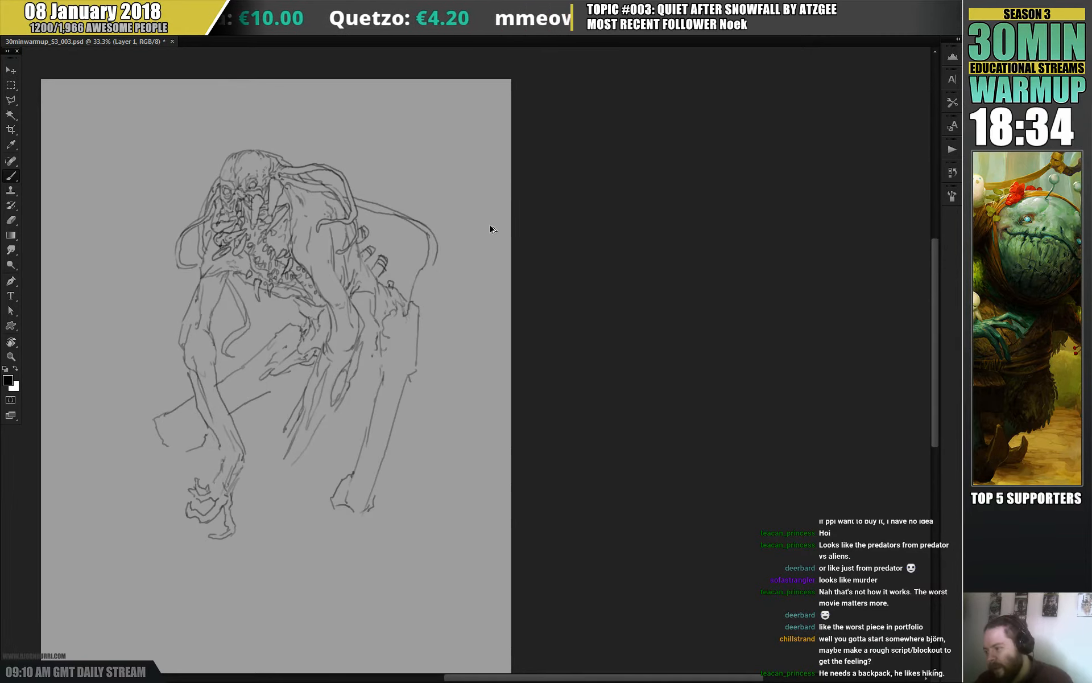
pyautogui.hotkey('ctrl', 'alt', 'z')
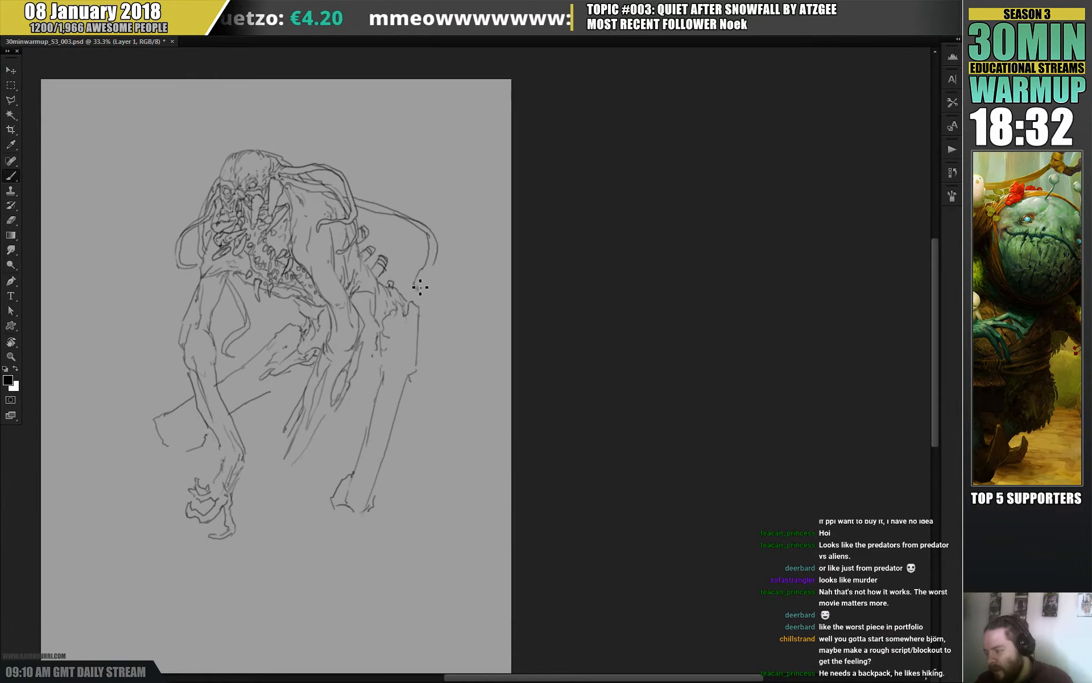
pyautogui.moveTo(437, 259); pyautogui.dragTo(424, 285)
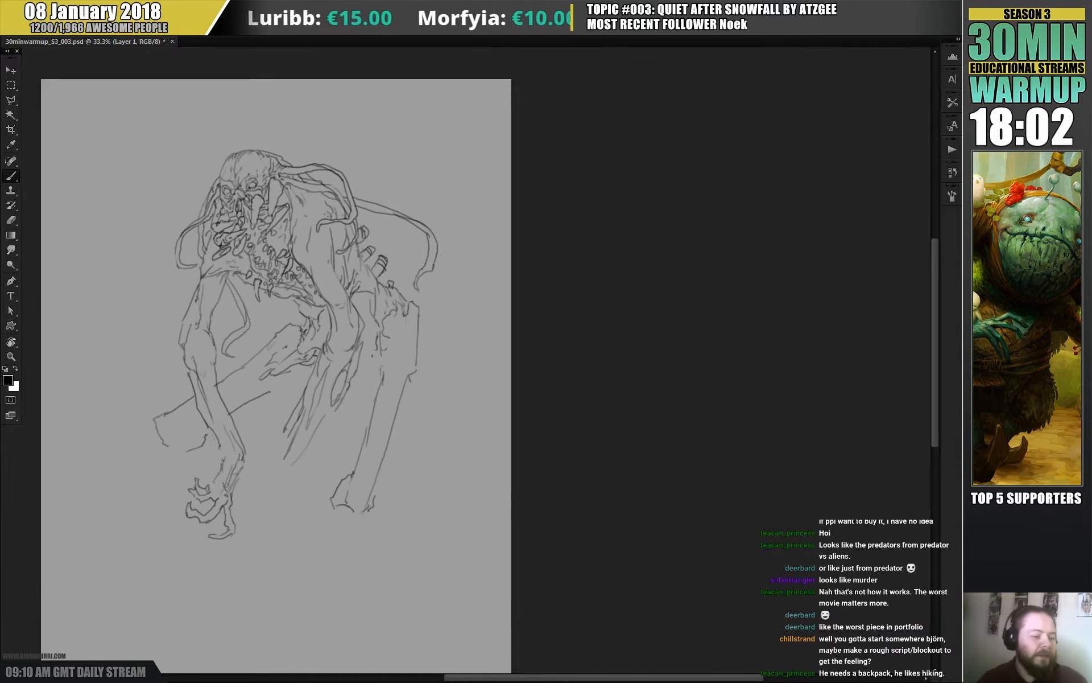
# - Erase the stubby spikes on the back and redraw them as smaller ones beneath the arching tentacle
pyautogui.moveTo(445, 245); pyautogui.dragTo(429, 267)
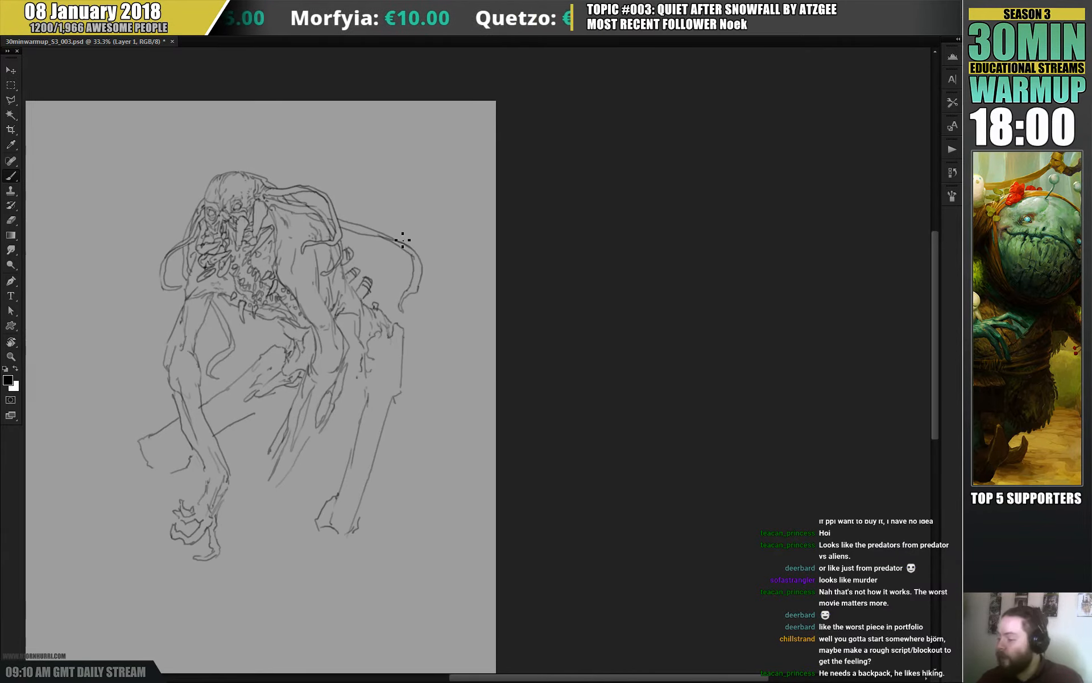
pyautogui.press('e')
pyautogui.rightClick(375, 279)
pyautogui.press('Return')
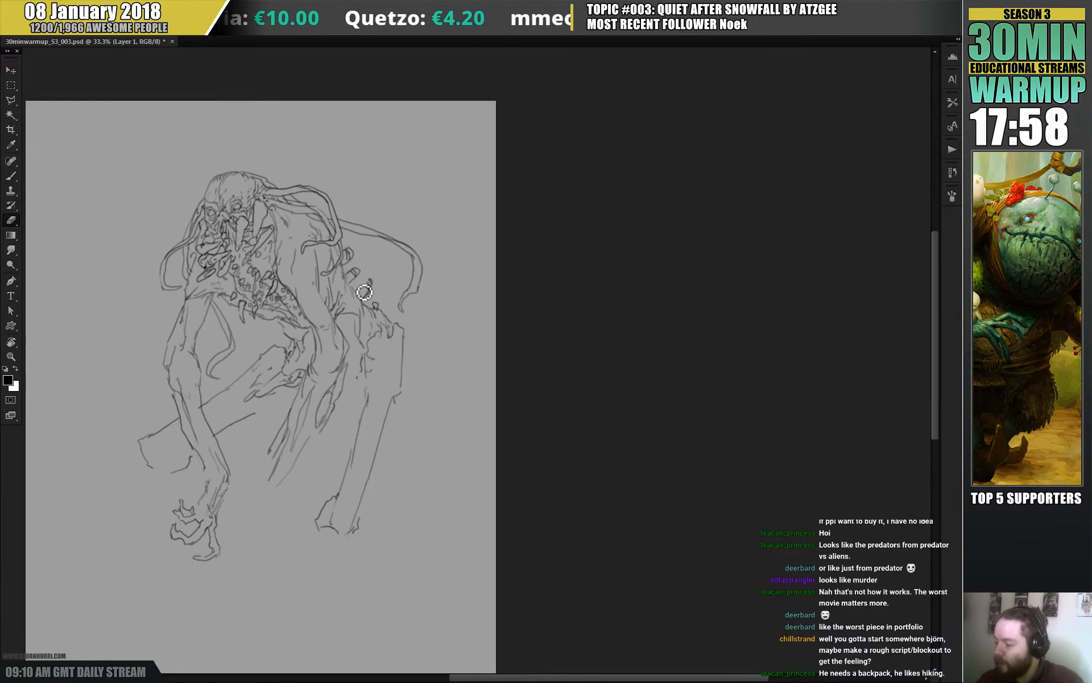
pyautogui.press('b')
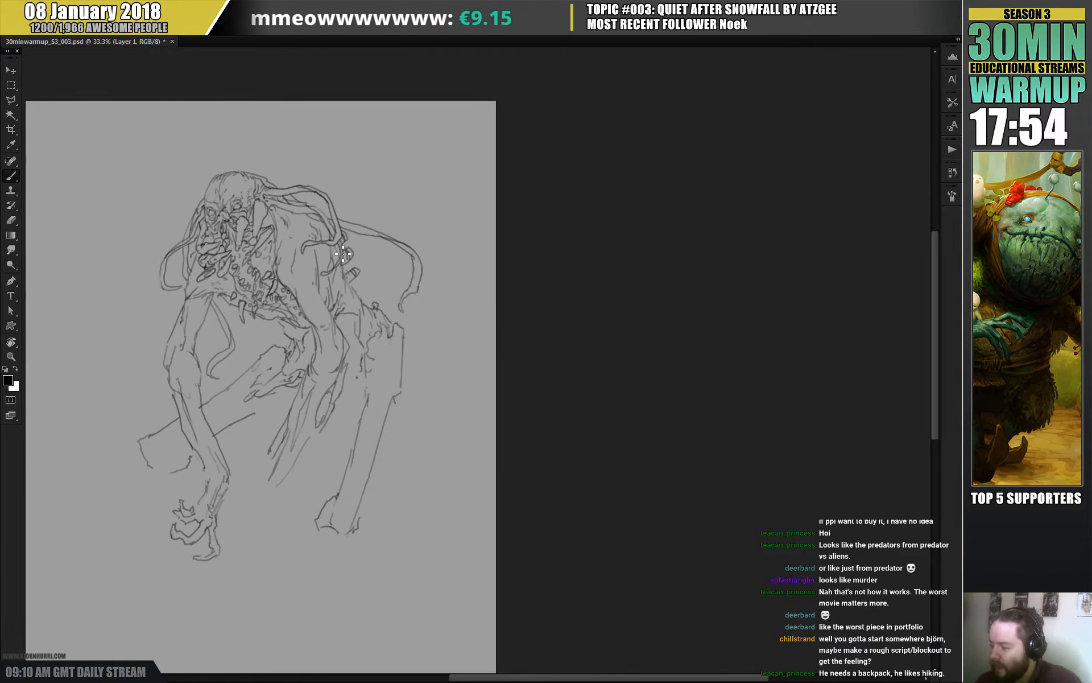
pyautogui.moveTo(410, 195); pyautogui.dragTo(401, 227)
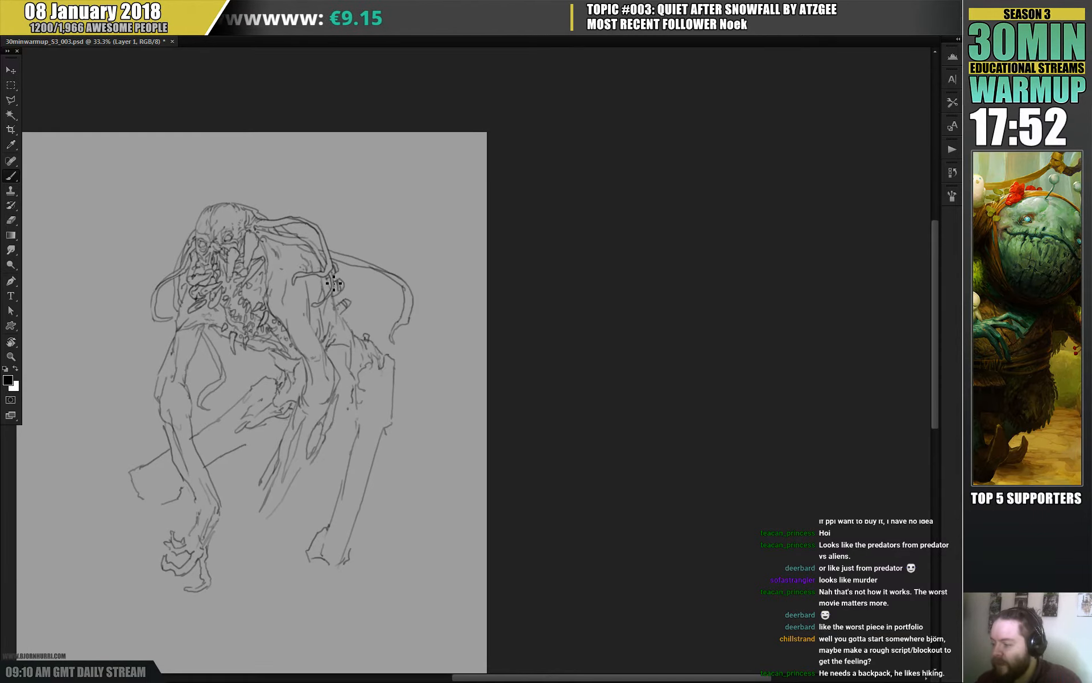
pyautogui.moveTo(335, 281); pyautogui.dragTo(343, 289)
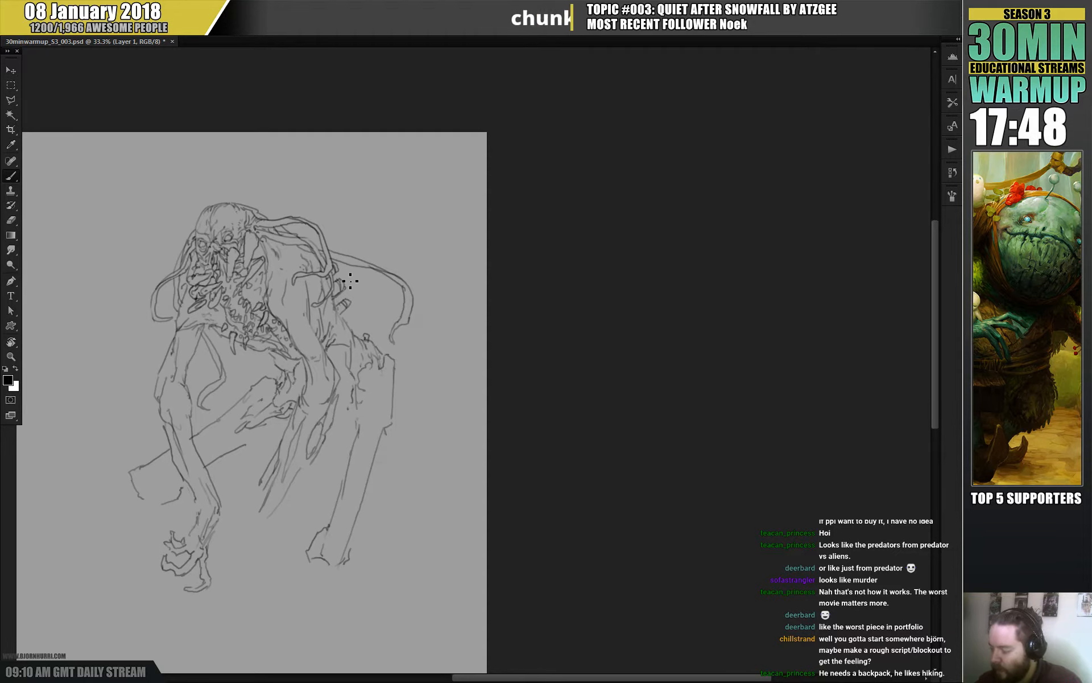
pyautogui.moveTo(440, 259); pyautogui.dragTo(431, 264)
pyautogui.moveTo(392, 316); pyautogui.dragTo(395, 305)
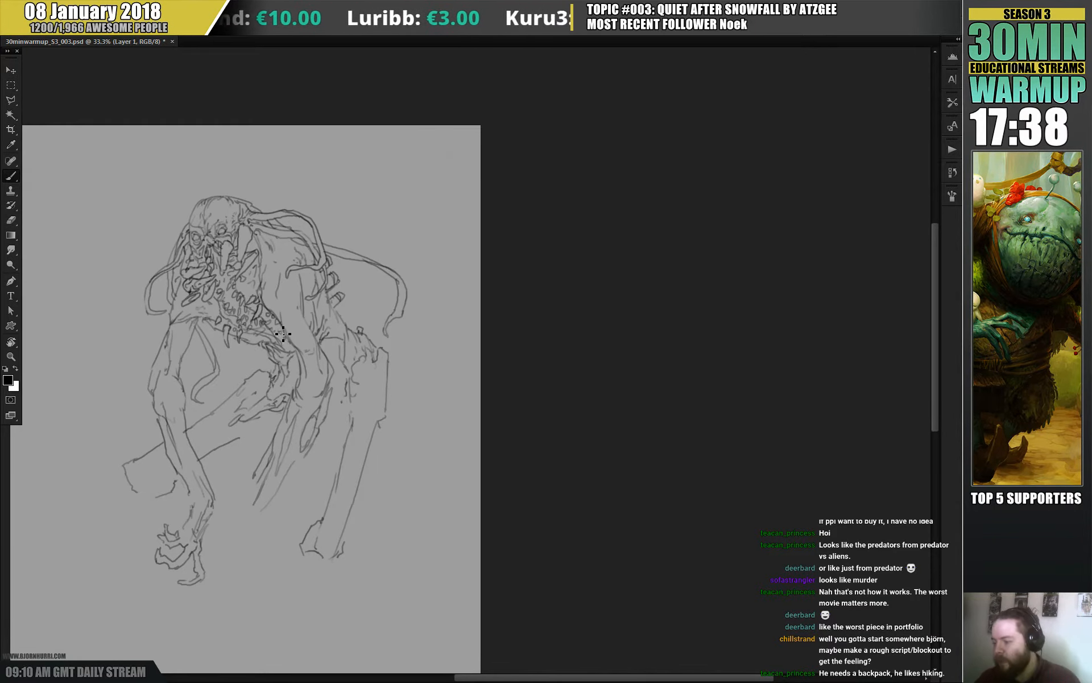
# - Refine the bumps and teeth along the chest's lower edge, and add more small bumps in the chest below the jaw
pyautogui.press('e')
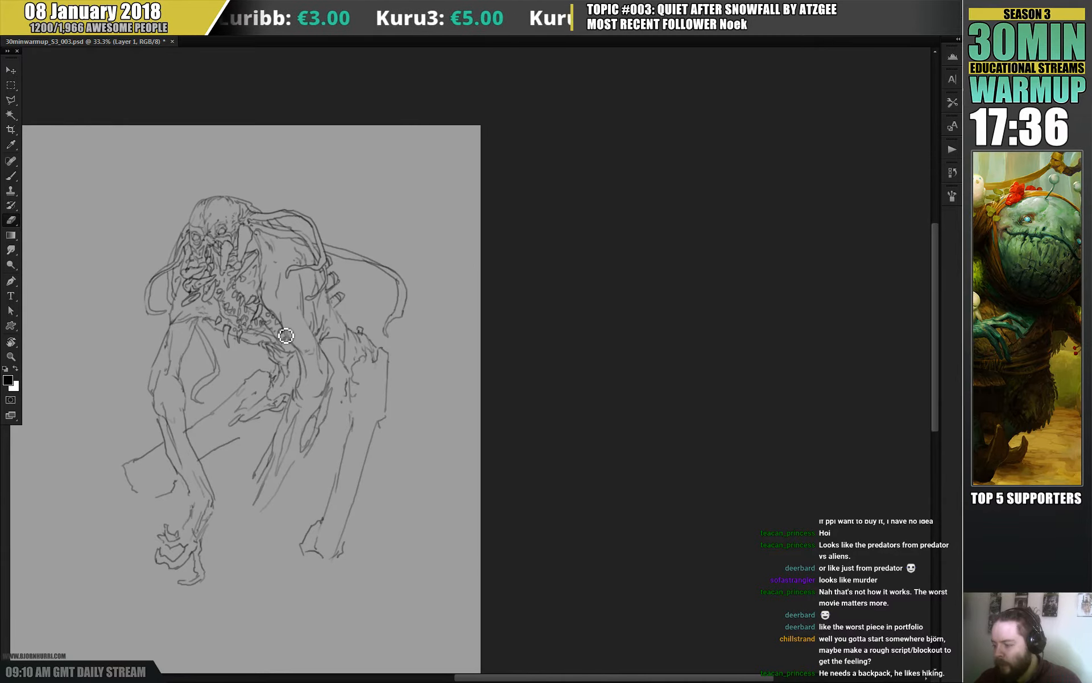
pyautogui.press('b')
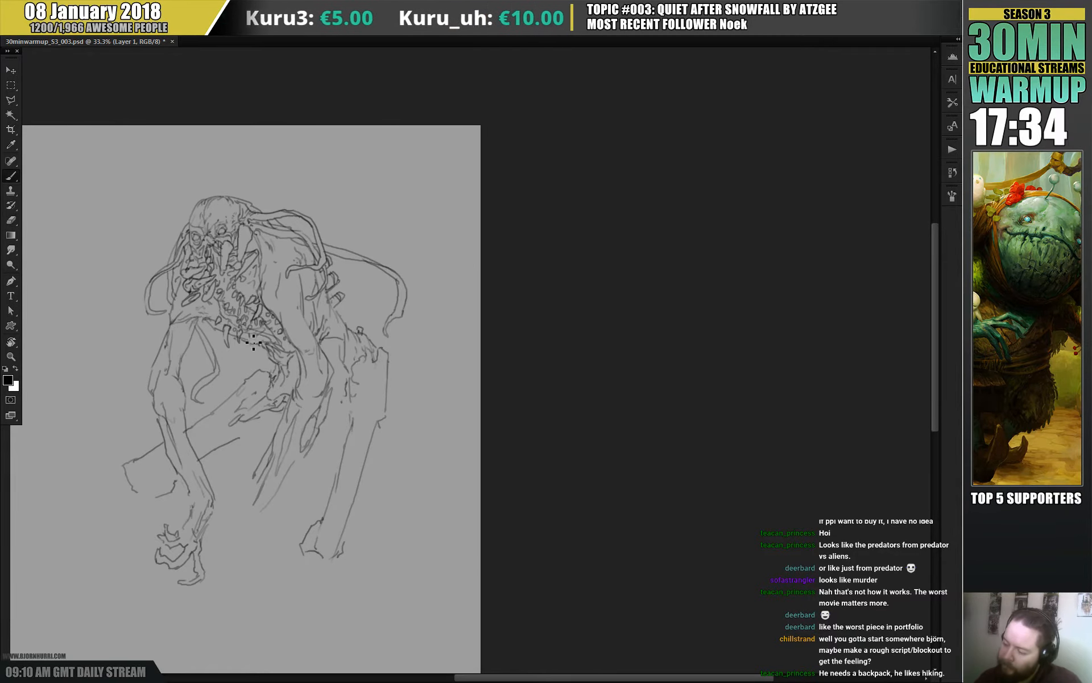
pyautogui.moveTo(343, 289); pyautogui.dragTo(376, 301)
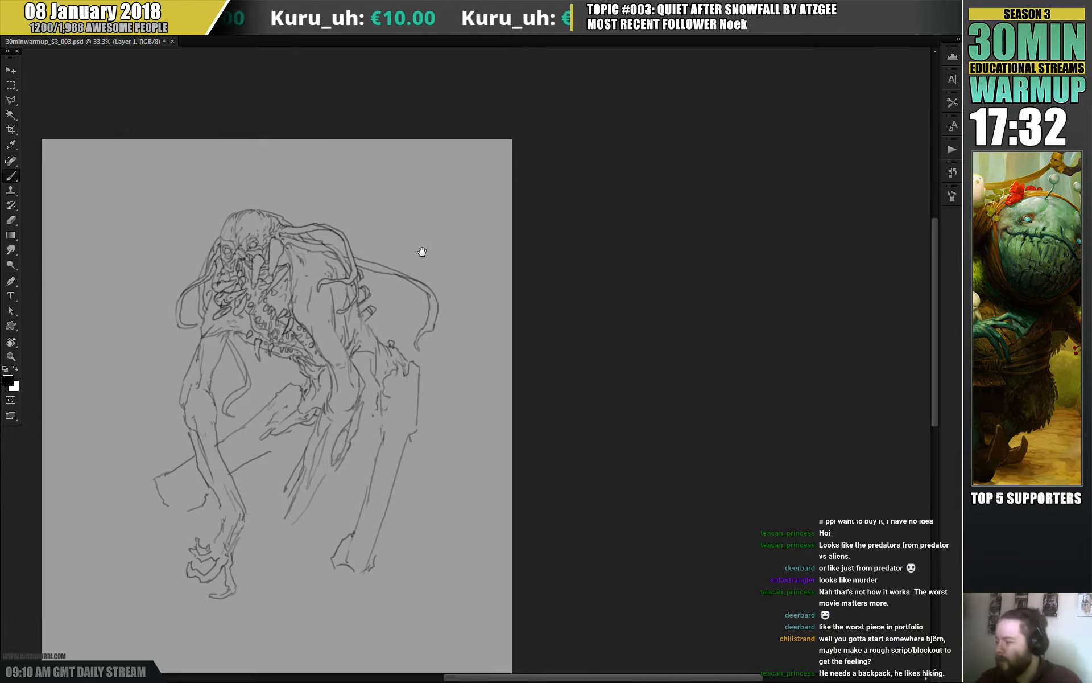
pyautogui.moveTo(281, 307); pyautogui.dragTo(279, 299)
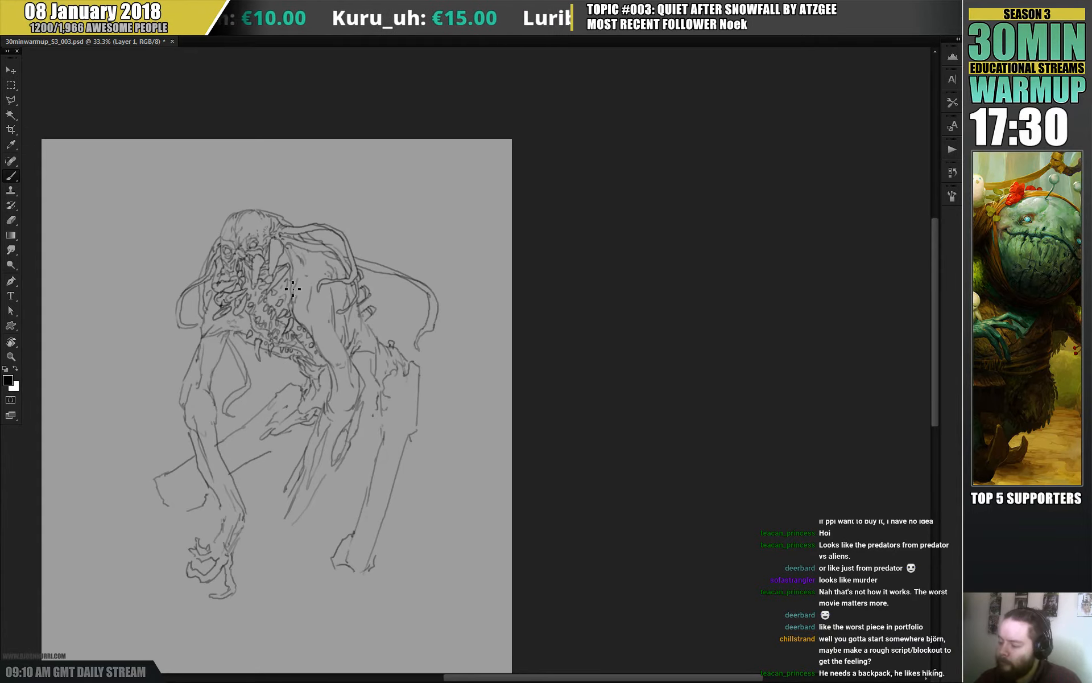
pyautogui.moveTo(373, 240); pyautogui.dragTo(347, 249)
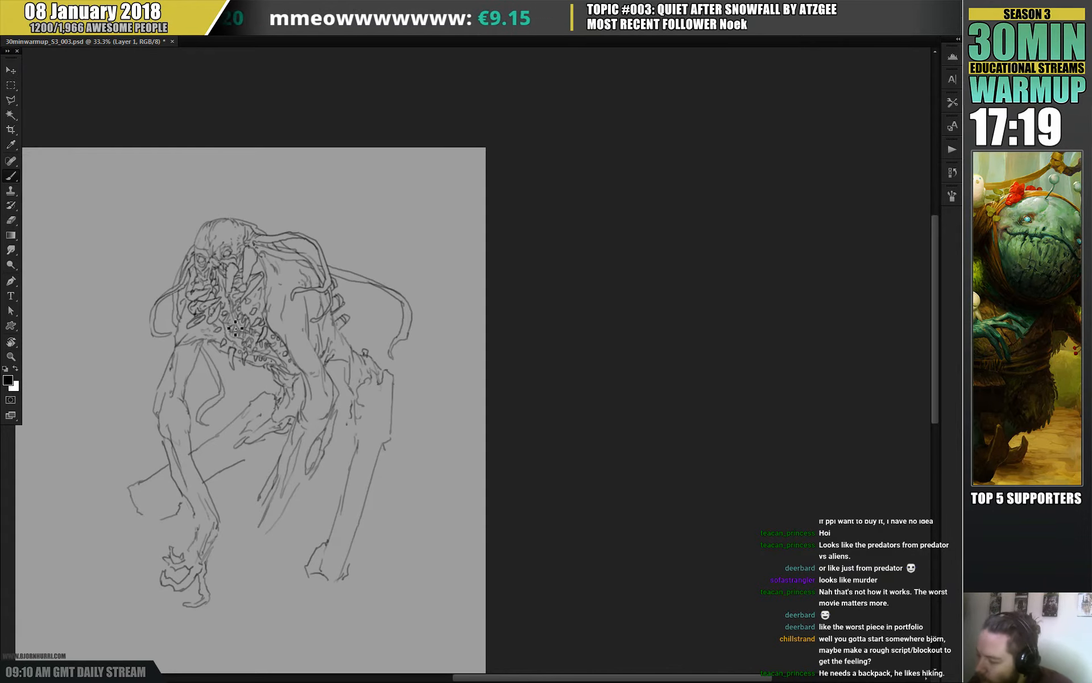
pyautogui.moveTo(226, 299); pyautogui.dragTo(235, 314)
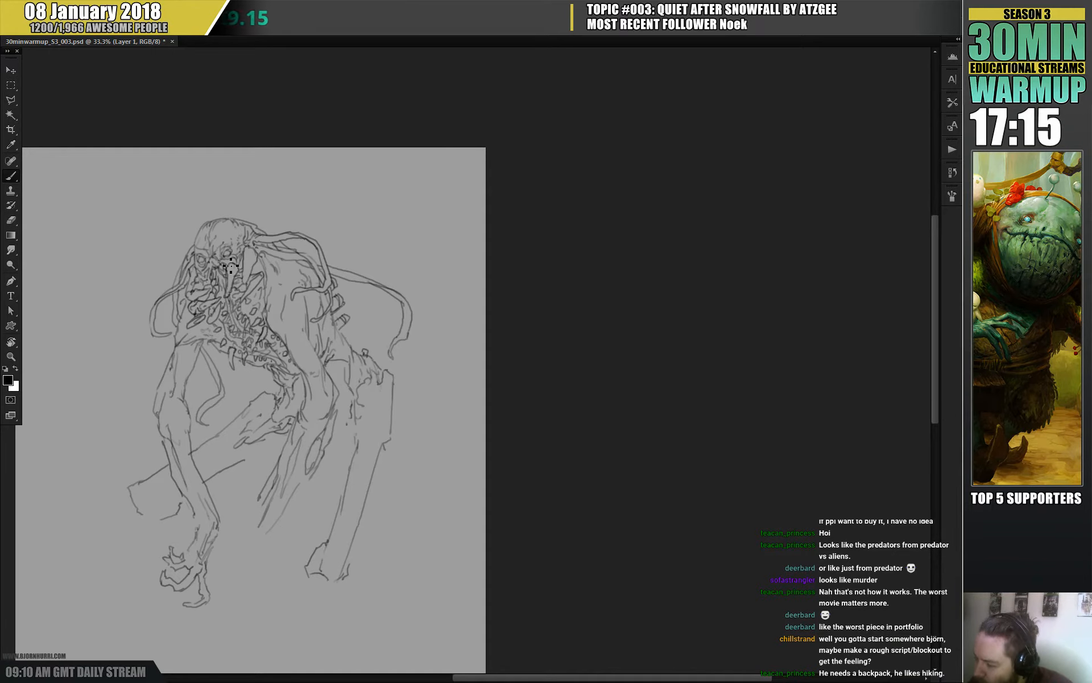
# - Clean up the lines beside the near tusk, and add a small round hole with surface marks on the skull's forehead
pyautogui.moveTo(432, 213); pyautogui.dragTo(527, 194)
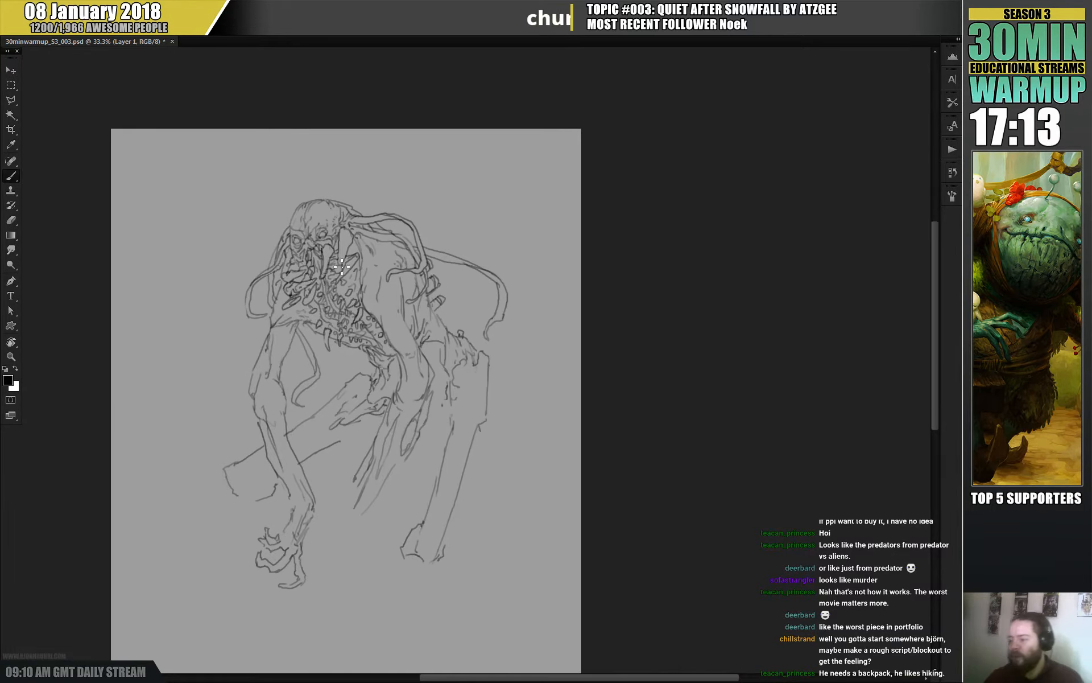
pyautogui.press('e')
pyautogui.press('b')
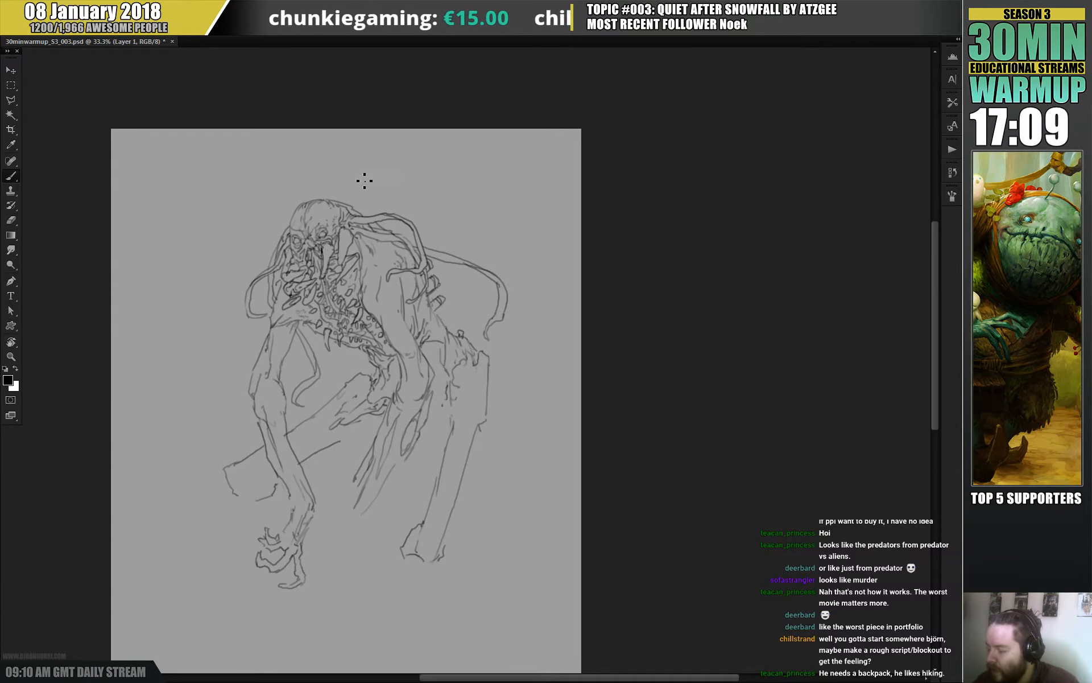
pyautogui.moveTo(386, 212); pyautogui.dragTo(275, 254)
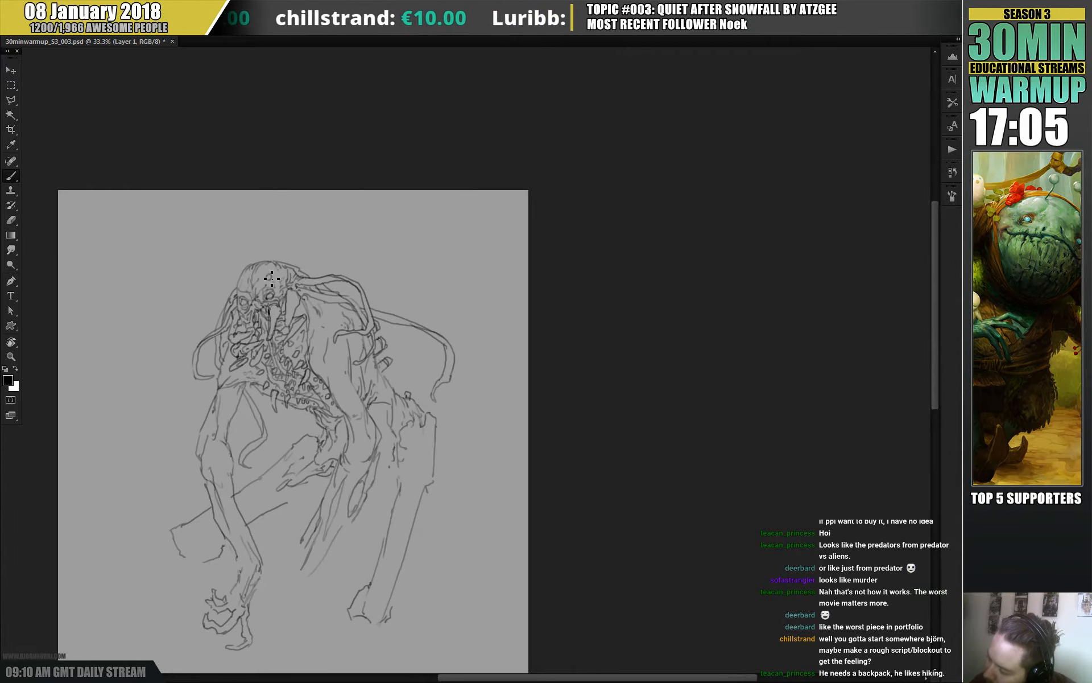
pyautogui.moveTo(248, 290); pyautogui.dragTo(248, 288)
pyautogui.moveTo(369, 214); pyautogui.dragTo(367, 240)
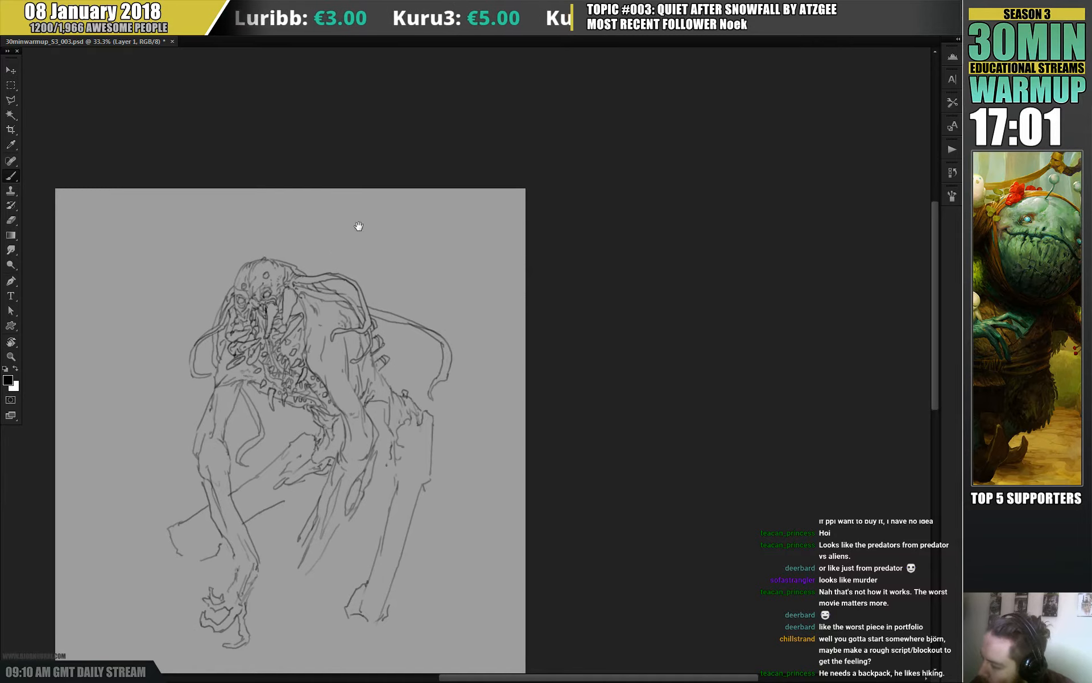
# - Erase a band of detail across the lower chest, and sketch tentacle lines over the near shoulder
pyautogui.moveTo(481, 233); pyautogui.dragTo(515, 215)
pyautogui.moveTo(475, 346); pyautogui.dragTo(458, 232)
pyautogui.moveTo(527, 405); pyautogui.dragTo(483, 395)
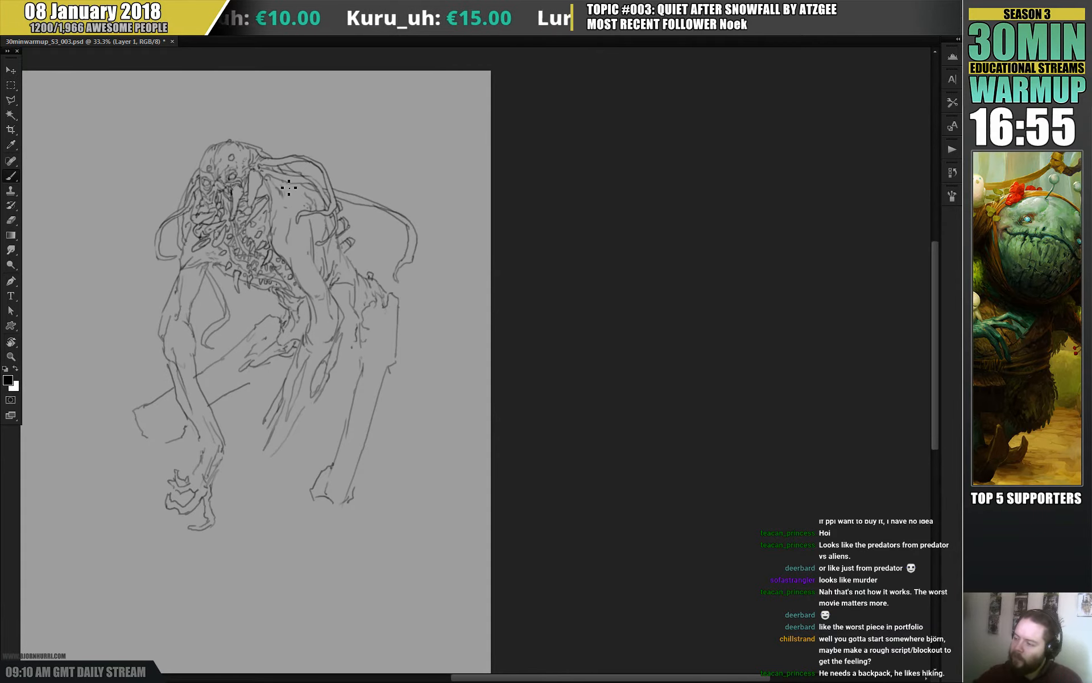
pyautogui.press('e')
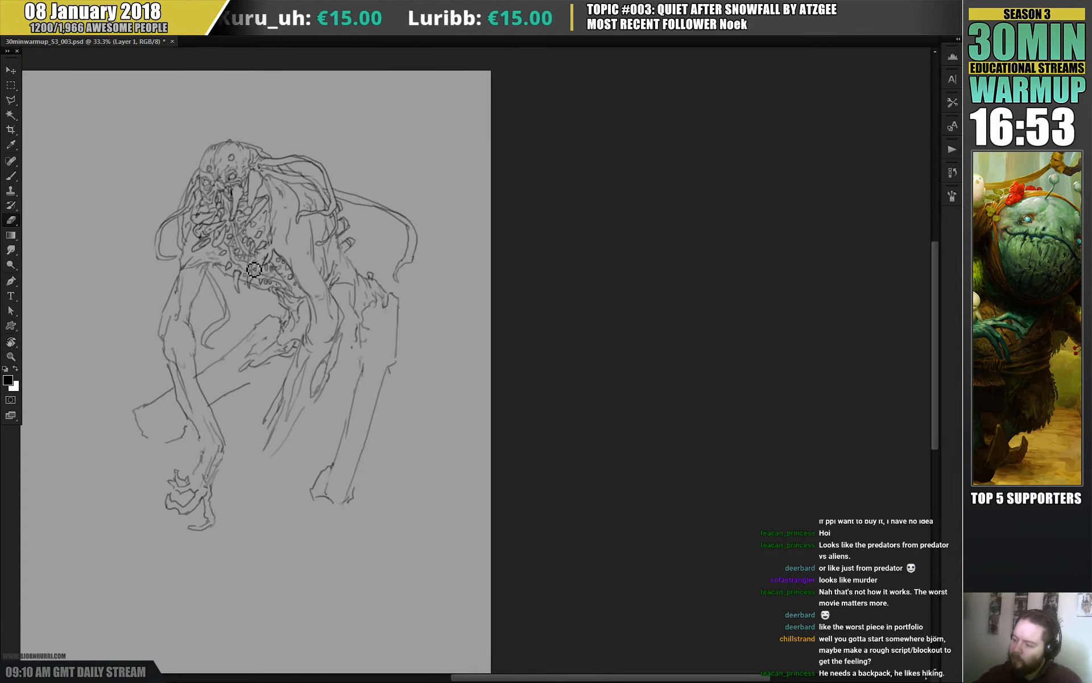
pyautogui.press('b')
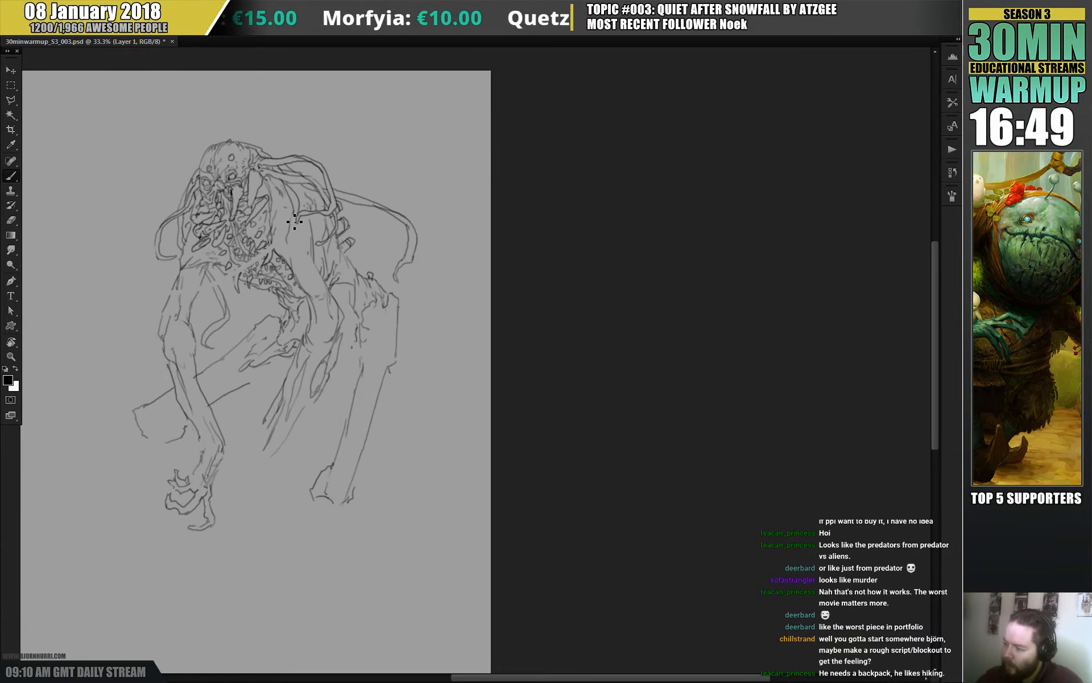
# - Sketch a long tentacle sweeping from the near shoulder across the chest and far arm to a hooked tip, erasing the lines it overlaps
pyautogui.moveTo(263, 259)
pyautogui.mouseDown()
pyautogui.moveTo(243, 278)
pyautogui.moveTo(132, 315)
pyautogui.mouseUp()
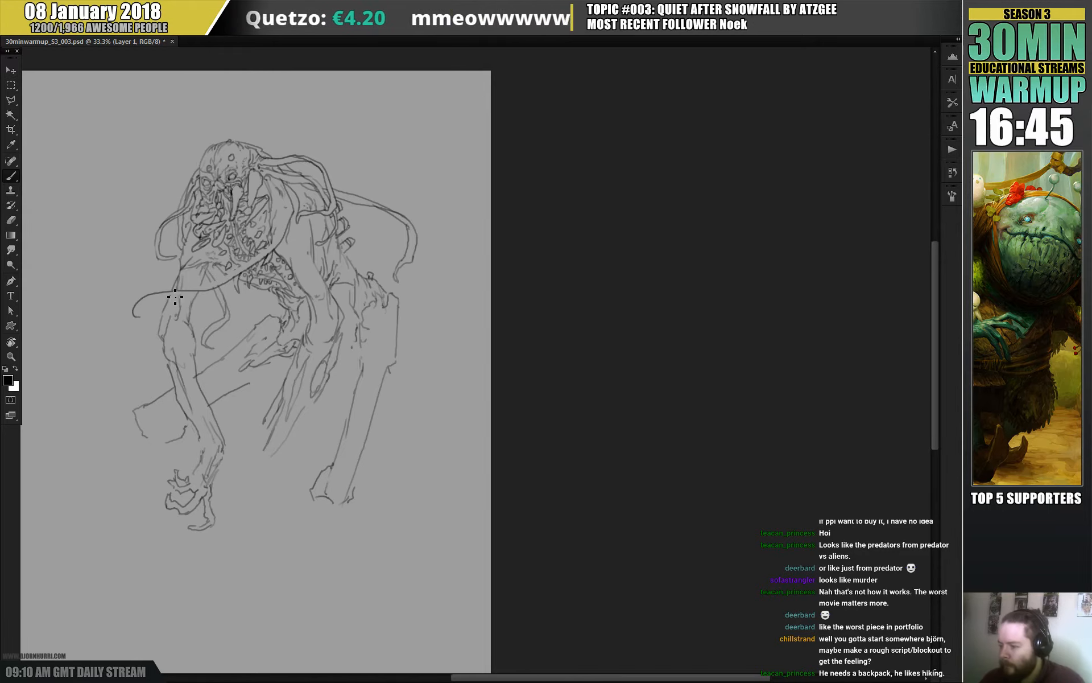
pyautogui.press('e')
pyautogui.press('b')
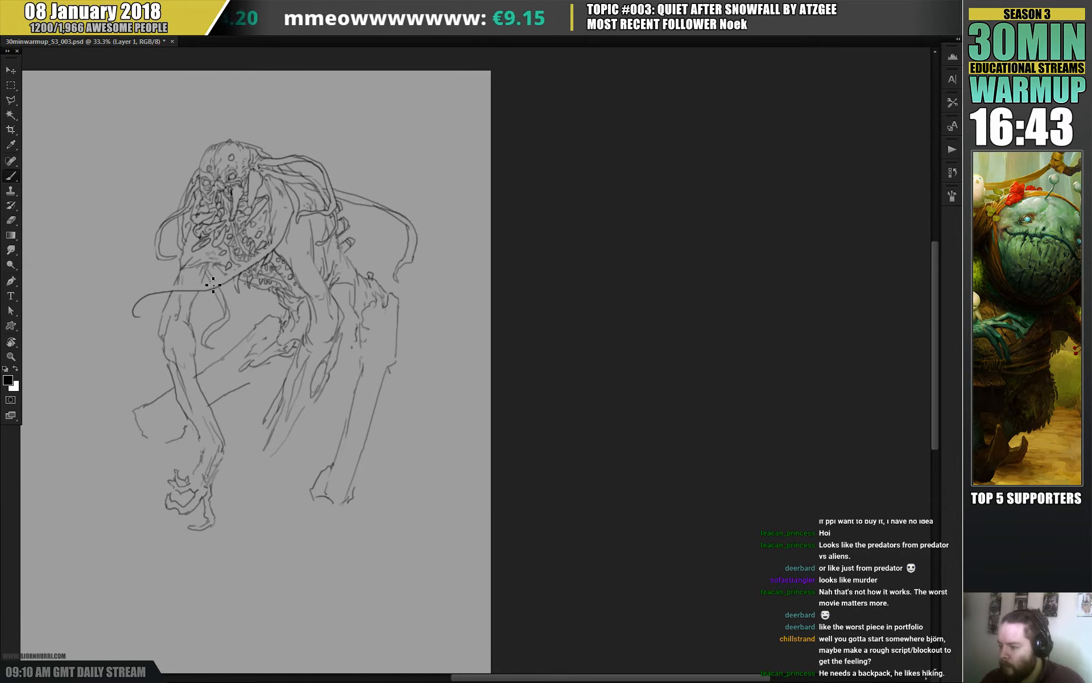
pyautogui.moveTo(182, 288)
pyautogui.mouseDown()
pyautogui.moveTo(152, 292)
pyautogui.moveTo(117, 326)
pyautogui.mouseUp()
pyautogui.press('e')
pyautogui.press('b')
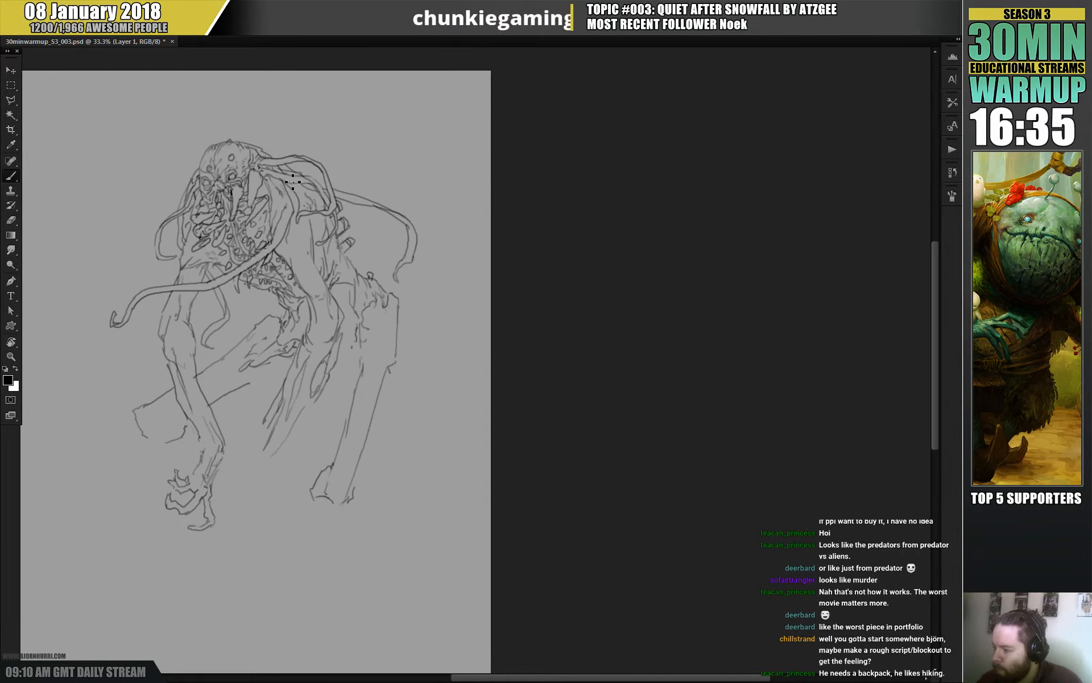
# - Clean up the overlapping lines along the long tentacle where it crosses the chest and far arm
pyautogui.press('e')
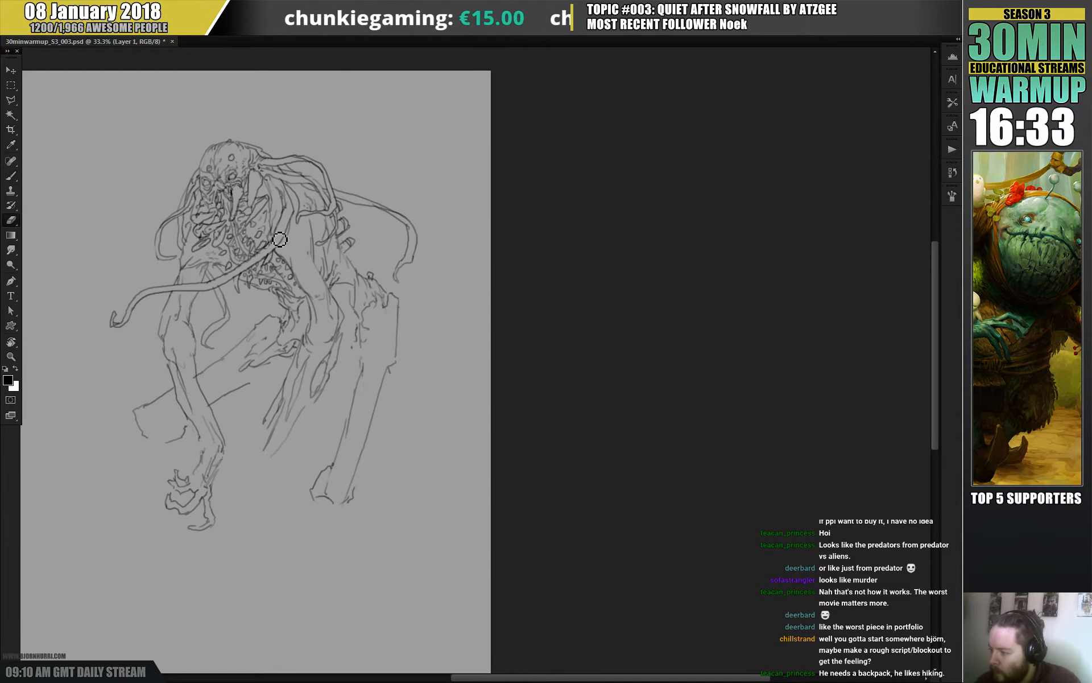
pyautogui.press('b')
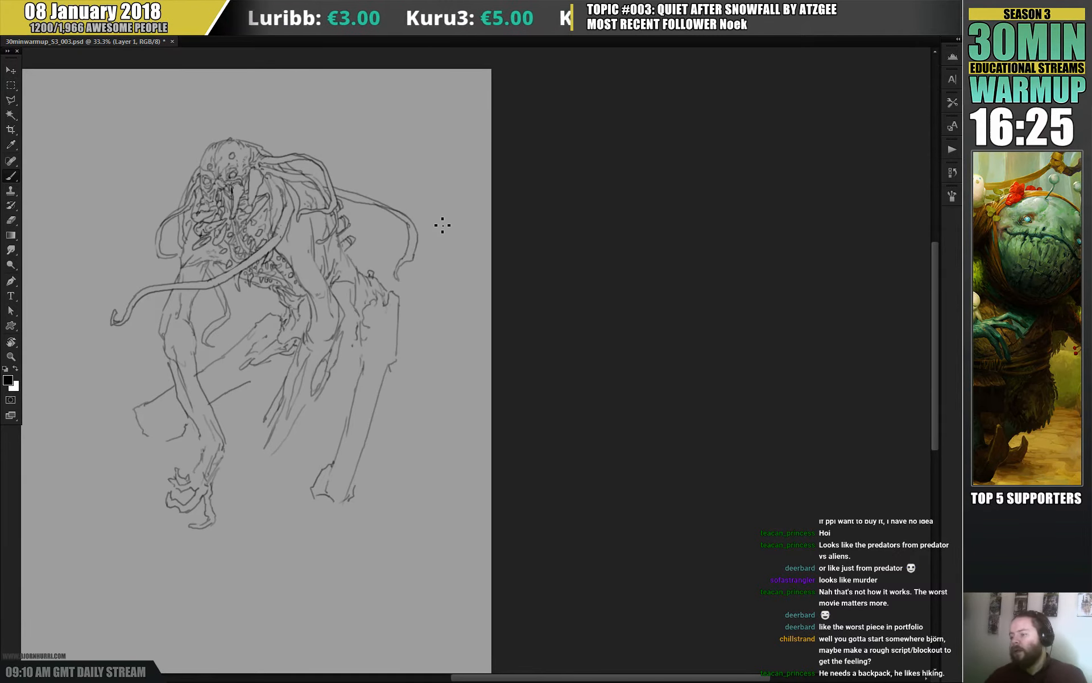
pyautogui.press('e')
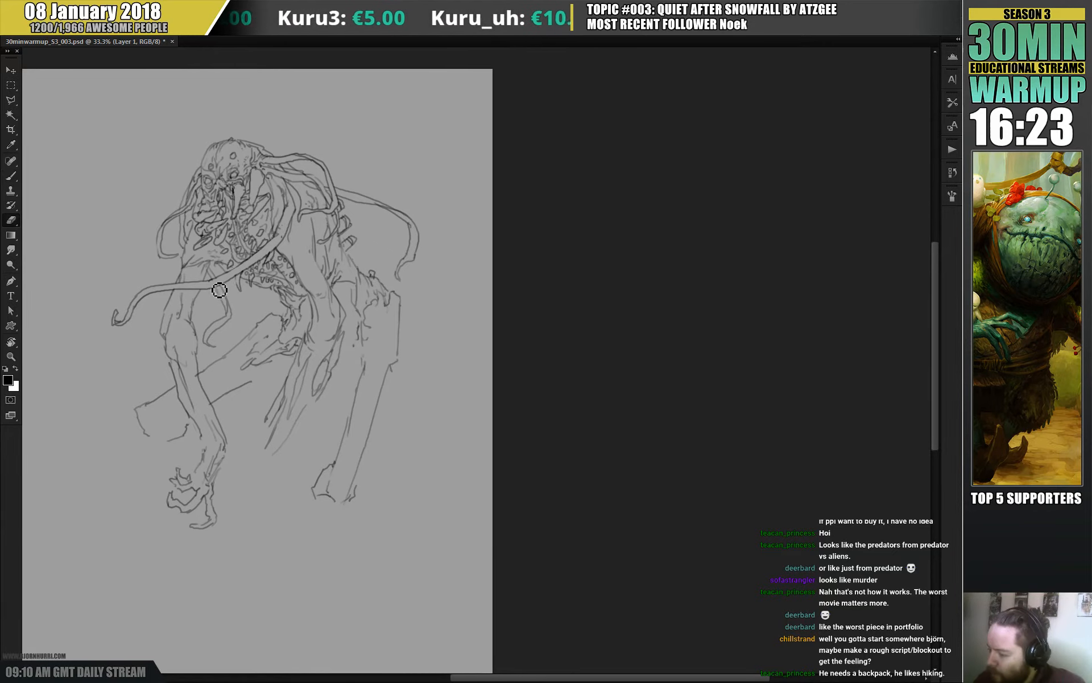
pyautogui.press('b')
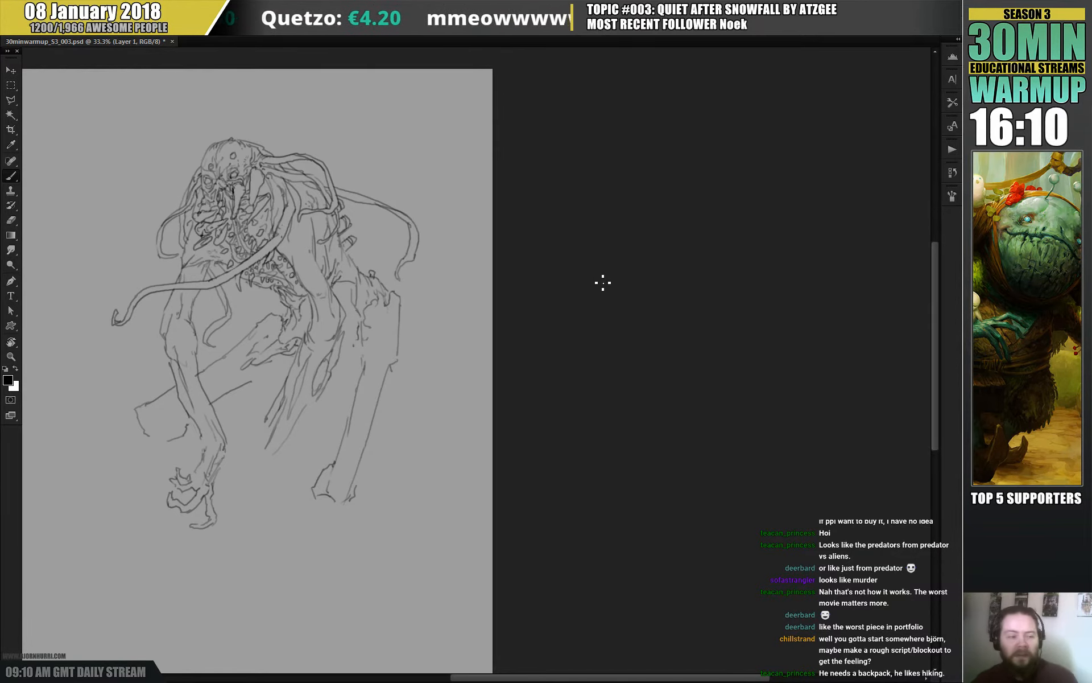
# - Sketch the far hind leg's lumpy knee joint behind the clawed hand, and extend a thin straight lower leg below it
pyautogui.moveTo(417, 279); pyautogui.dragTo(590, 289)
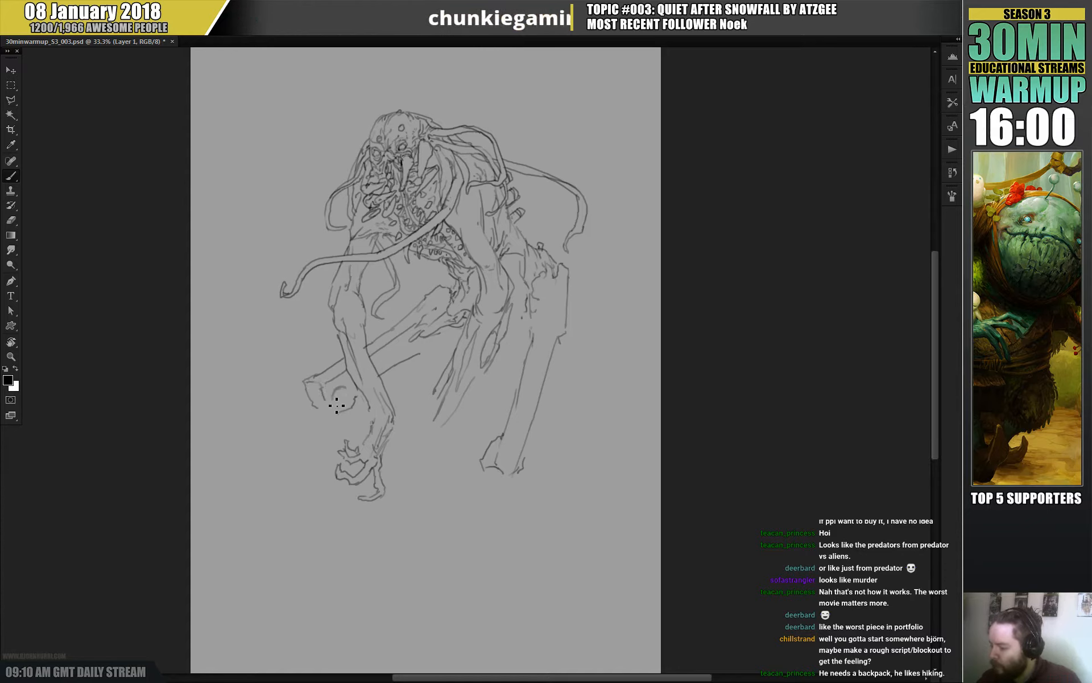
pyautogui.moveTo(337, 393)
pyautogui.mouseDown()
pyautogui.moveTo(349, 412)
pyautogui.moveTo(309, 419)
pyautogui.mouseUp()
pyautogui.moveTo(384, 411); pyautogui.dragTo(349, 317)
pyautogui.moveTo(629, 263); pyautogui.dragTo(556, 275)
pyautogui.moveTo(201, 336); pyautogui.dragTo(228, 386)
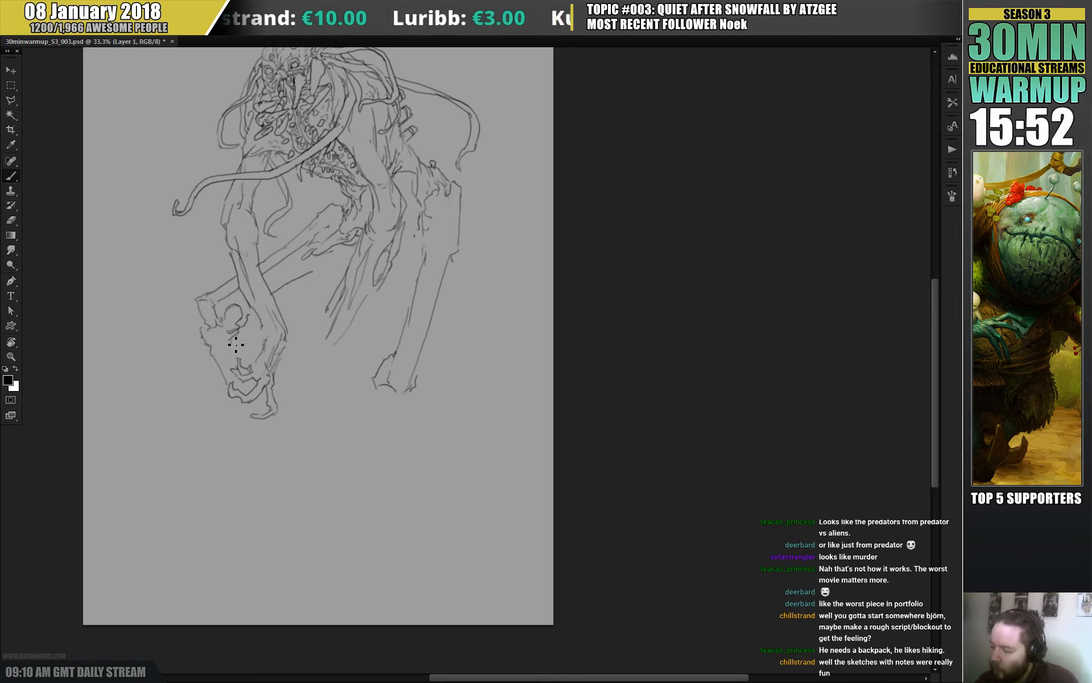
pyautogui.moveTo(235, 344)
pyautogui.mouseDown()
pyautogui.moveTo(265, 417)
pyautogui.moveTo(256, 440)
pyautogui.moveTo(278, 492)
pyautogui.mouseUp()
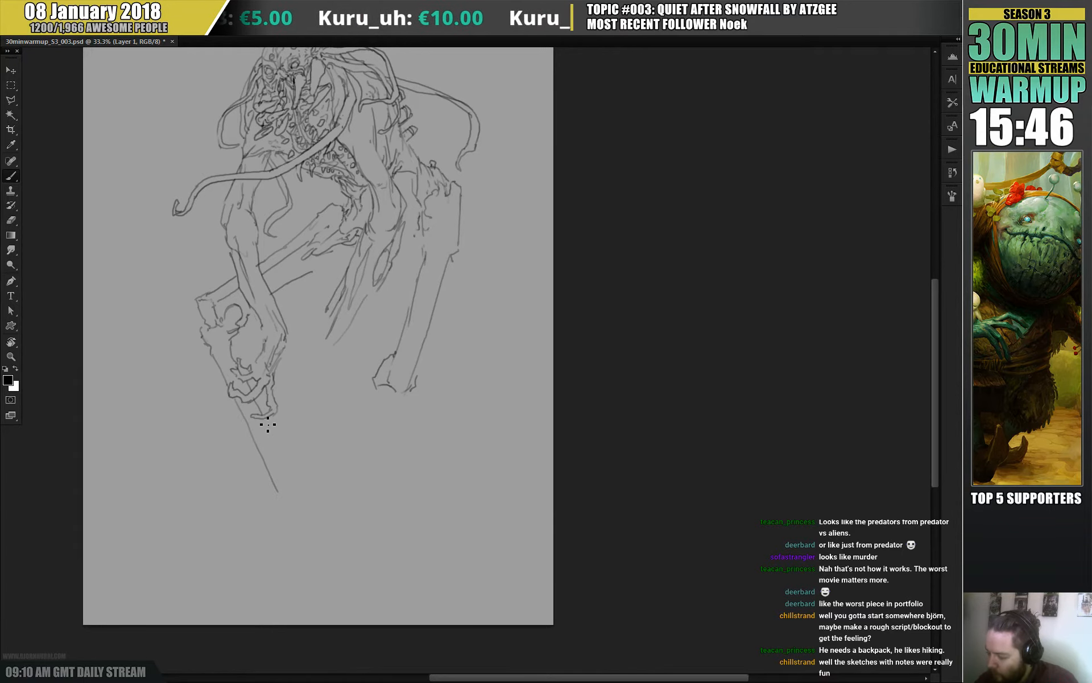
pyautogui.moveTo(265, 421); pyautogui.dragTo(295, 481)
# - Sketch a thin lower shaft for the near hind leg, and build up angular plates around its knee joint
pyautogui.moveTo(327, 408)
pyautogui.mouseDown()
pyautogui.moveTo(307, 363)
pyautogui.moveTo(375, 352)
pyautogui.moveTo(352, 365)
pyautogui.moveTo(362, 381)
pyautogui.moveTo(349, 385)
pyautogui.moveTo(332, 473)
pyautogui.mouseUp()
pyautogui.moveTo(367, 382)
pyautogui.mouseDown()
pyautogui.moveTo(339, 500)
pyautogui.moveTo(318, 519)
pyautogui.mouseUp()
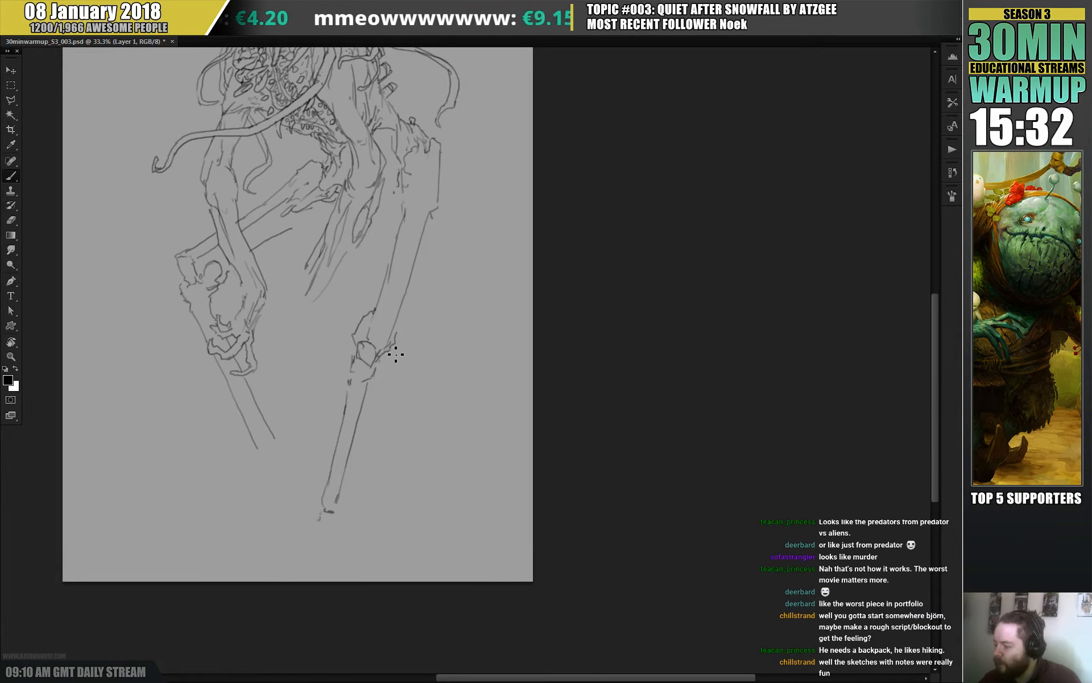
pyautogui.moveTo(396, 353); pyautogui.dragTo(401, 325)
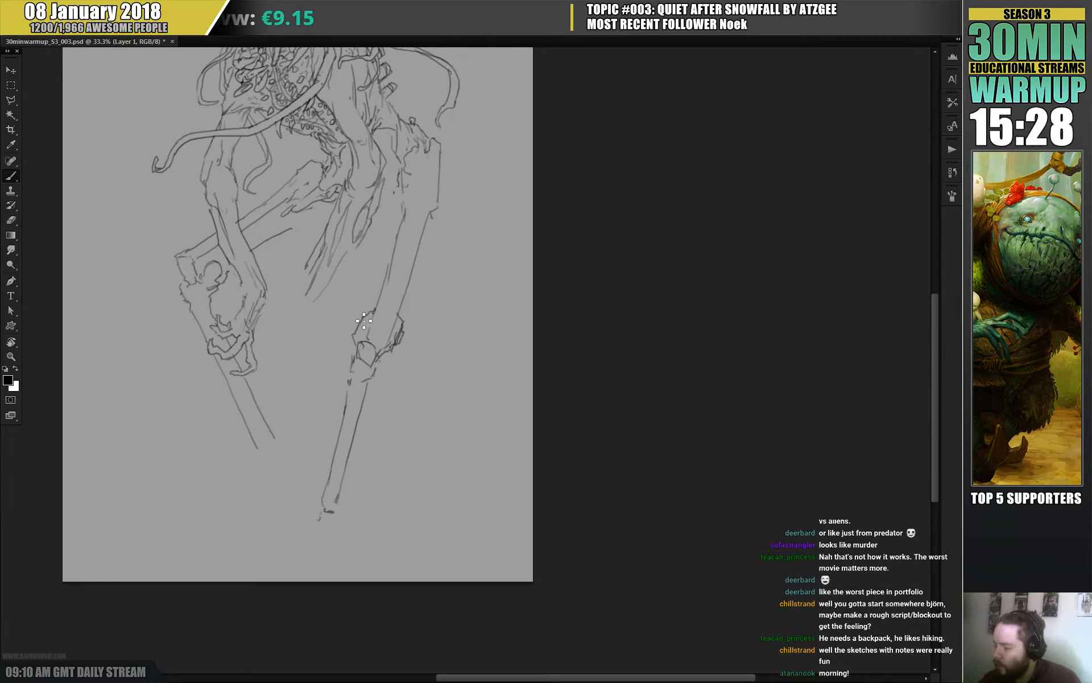
pyautogui.moveTo(363, 317); pyautogui.dragTo(356, 330)
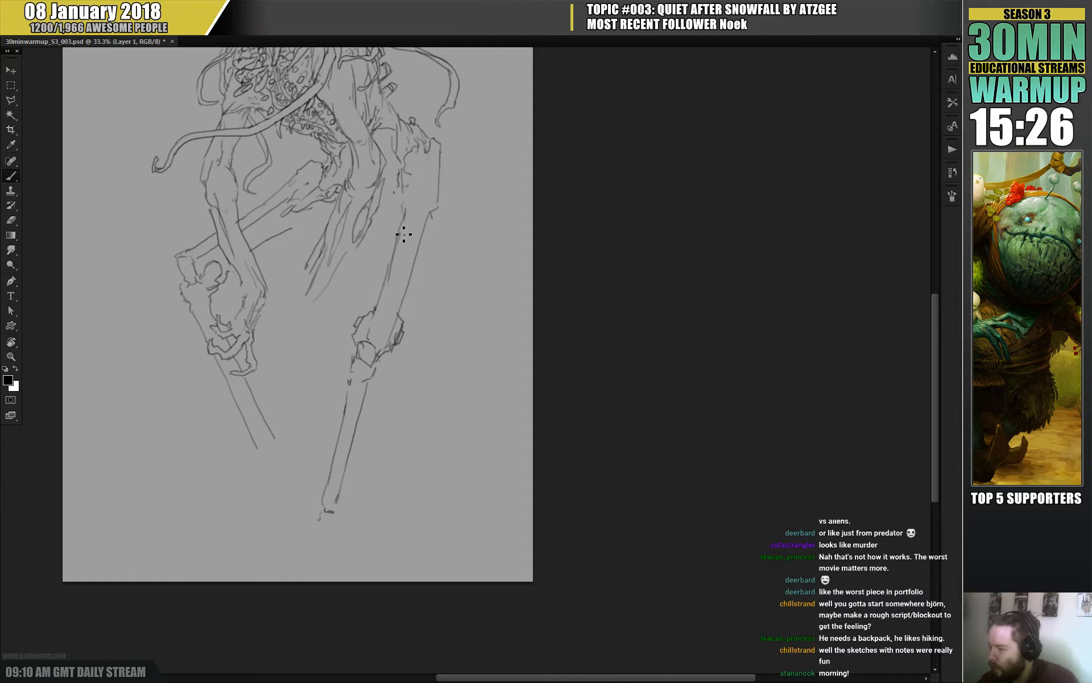
# - Add a long inset rod with a cross band along the near hind leg, side plating at its hip, and lines on the far thigh
pyautogui.moveTo(409, 210)
pyautogui.mouseDown()
pyautogui.moveTo(414, 182)
pyautogui.moveTo(426, 205)
pyautogui.moveTo(404, 296)
pyautogui.moveTo(395, 286)
pyautogui.mouseUp()
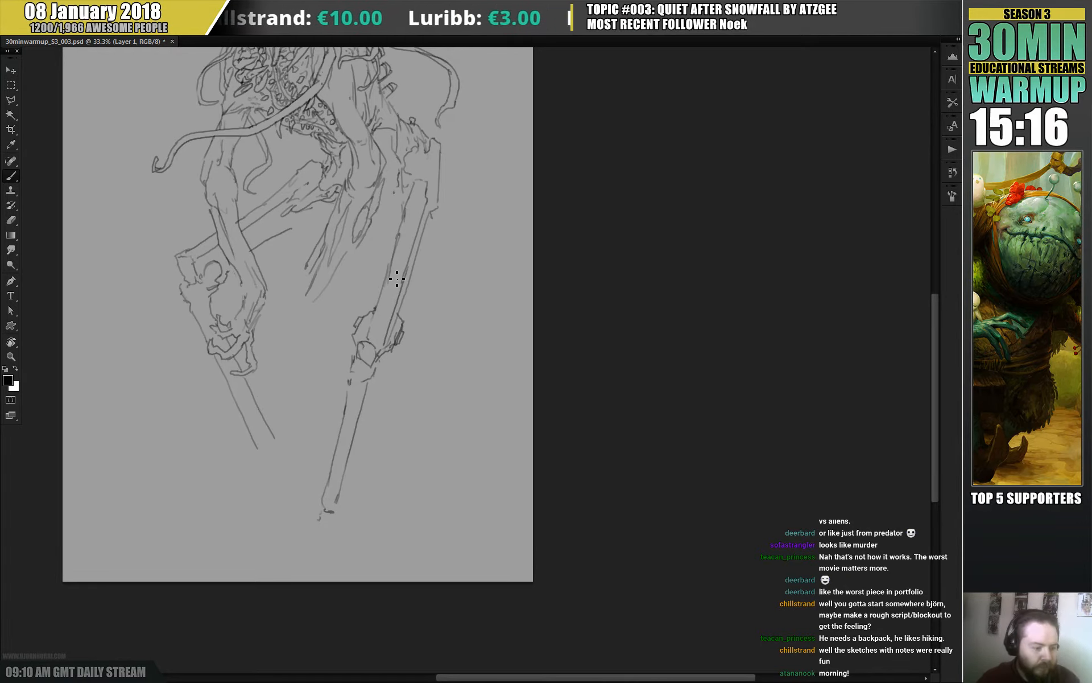
pyautogui.moveTo(464, 234); pyautogui.dragTo(430, 310)
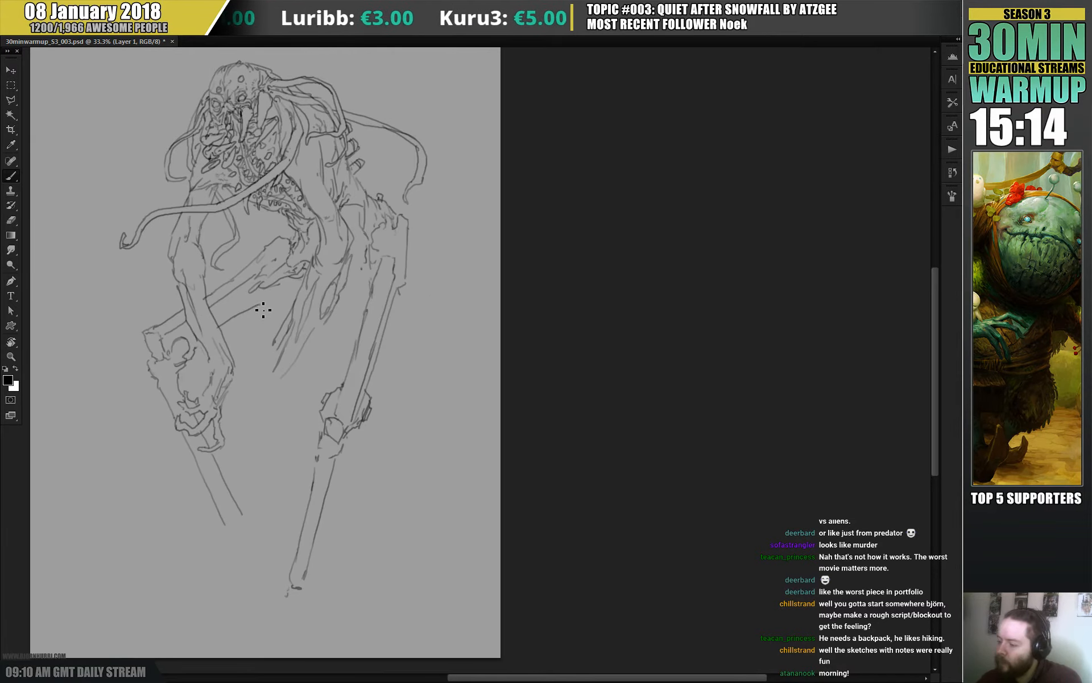
pyautogui.moveTo(284, 291); pyautogui.dragTo(342, 259)
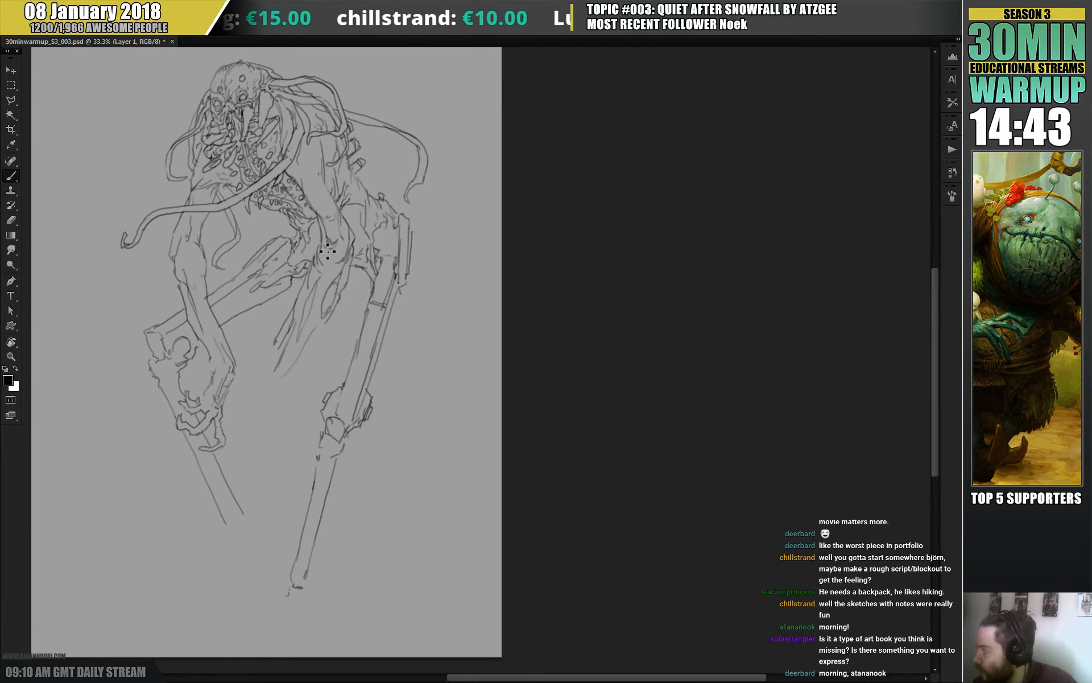
# - Clean up the near arm's inner edge and elbow, and add fold lines around the bend
pyautogui.moveTo(412, 272); pyautogui.dragTo(398, 291)
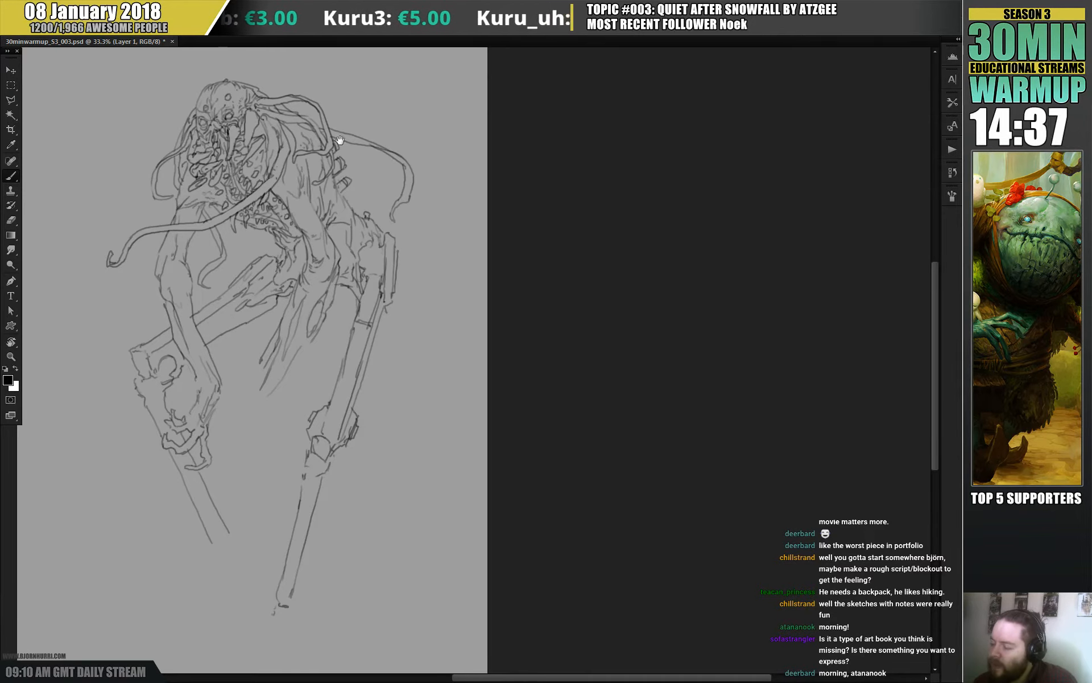
pyautogui.moveTo(340, 140); pyautogui.dragTo(288, 197)
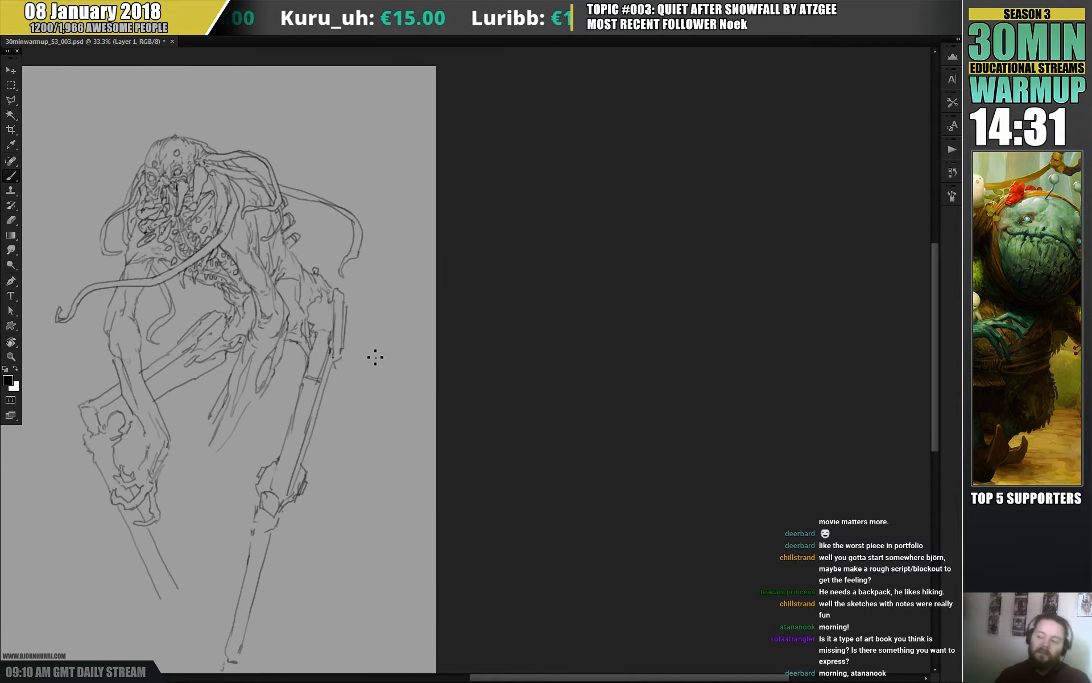
pyautogui.press('e')
pyautogui.moveTo(266, 305)
pyautogui.mouseDown()
pyautogui.moveTo(316, 299)
pyautogui.moveTo(328, 259)
pyautogui.moveTo(283, 256)
pyautogui.mouseUp()
pyautogui.press('b')
pyautogui.press('e')
pyautogui.press('b')
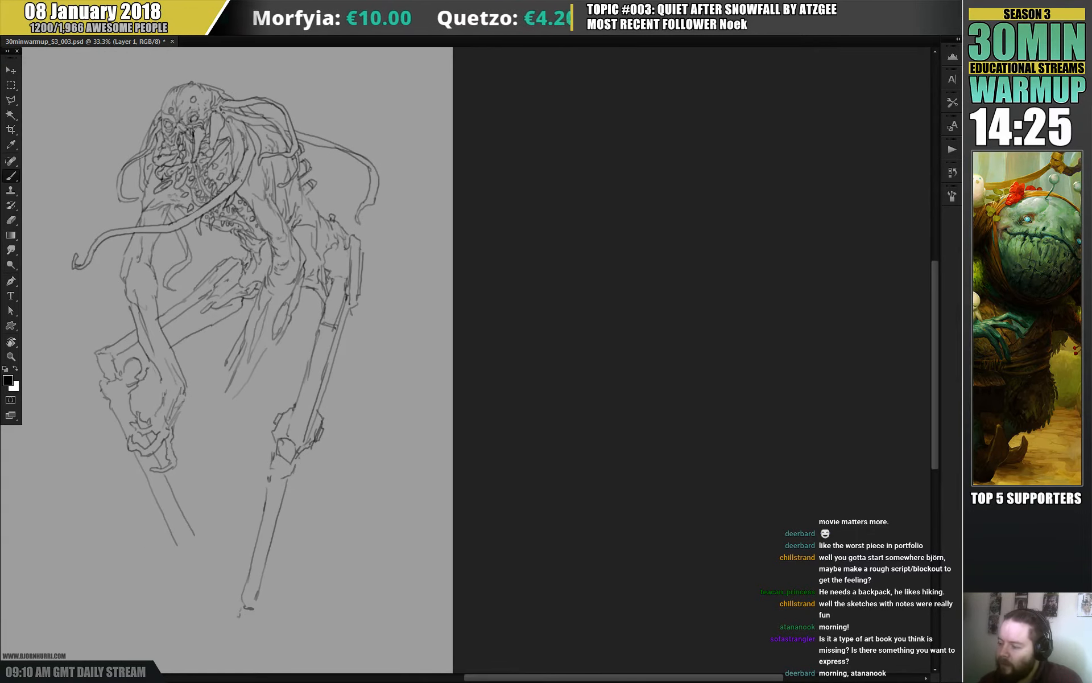
pyautogui.moveTo(395, 229); pyautogui.dragTo(402, 266)
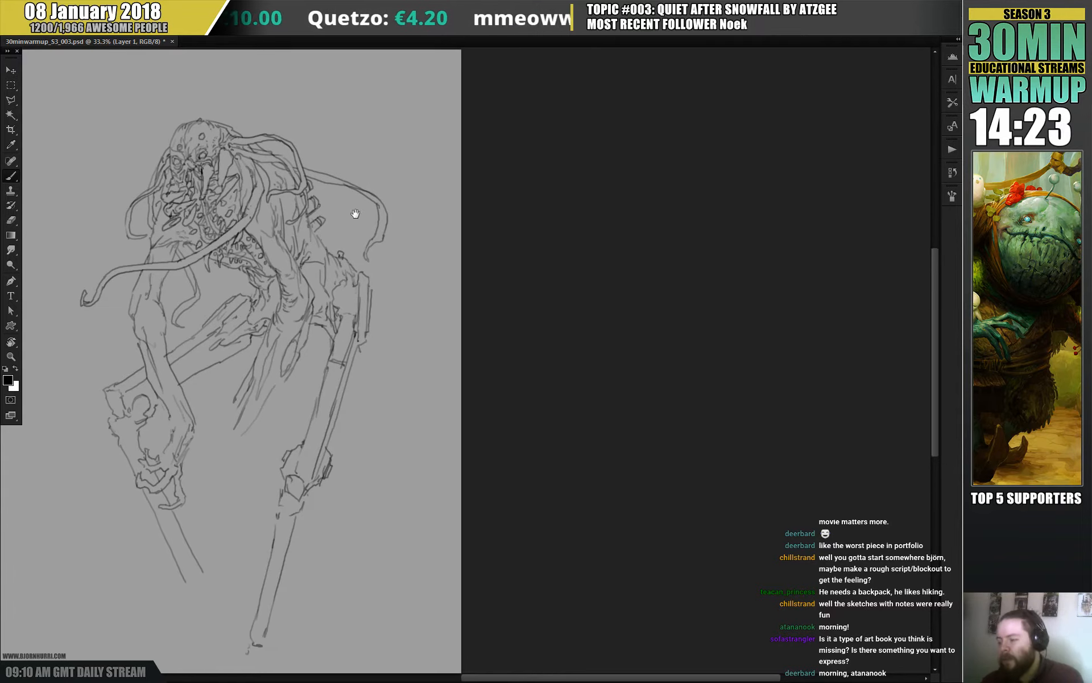
pyautogui.press('e')
pyautogui.moveTo(274, 265); pyautogui.dragTo(278, 277)
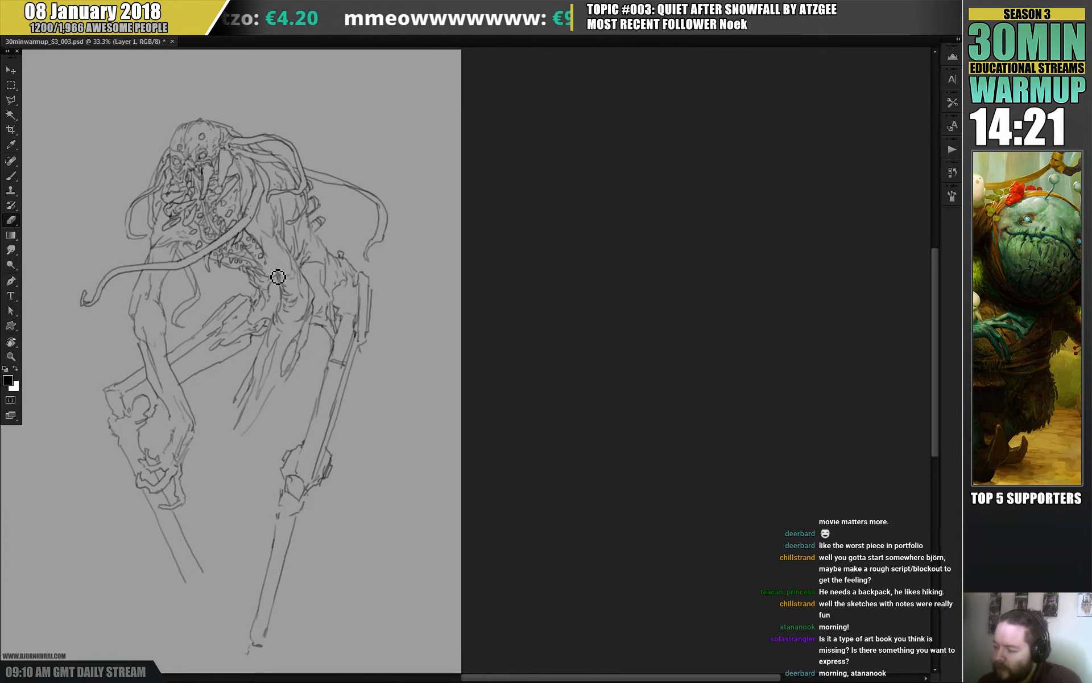
pyautogui.press('b')
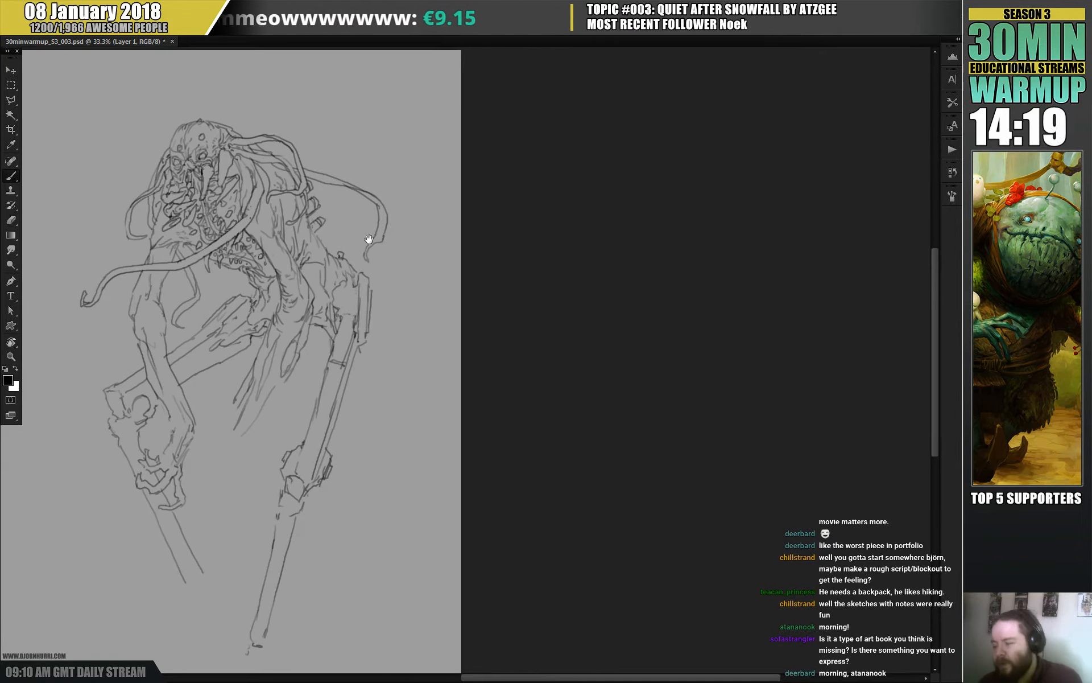
# - Extend both edges of the near forearm down to the wrist
pyautogui.scroll(-5, 370, 239)
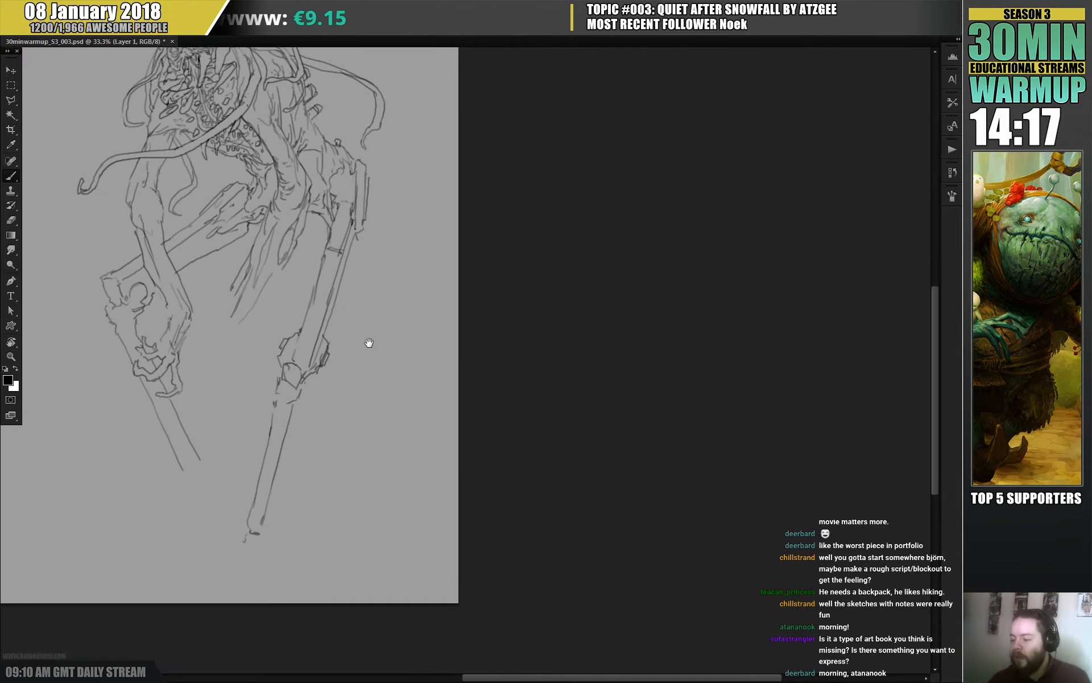
pyautogui.moveTo(369, 342); pyautogui.dragTo(368, 341)
pyautogui.moveTo(230, 293); pyautogui.dragTo(198, 364)
pyautogui.moveTo(244, 322); pyautogui.dragTo(229, 340)
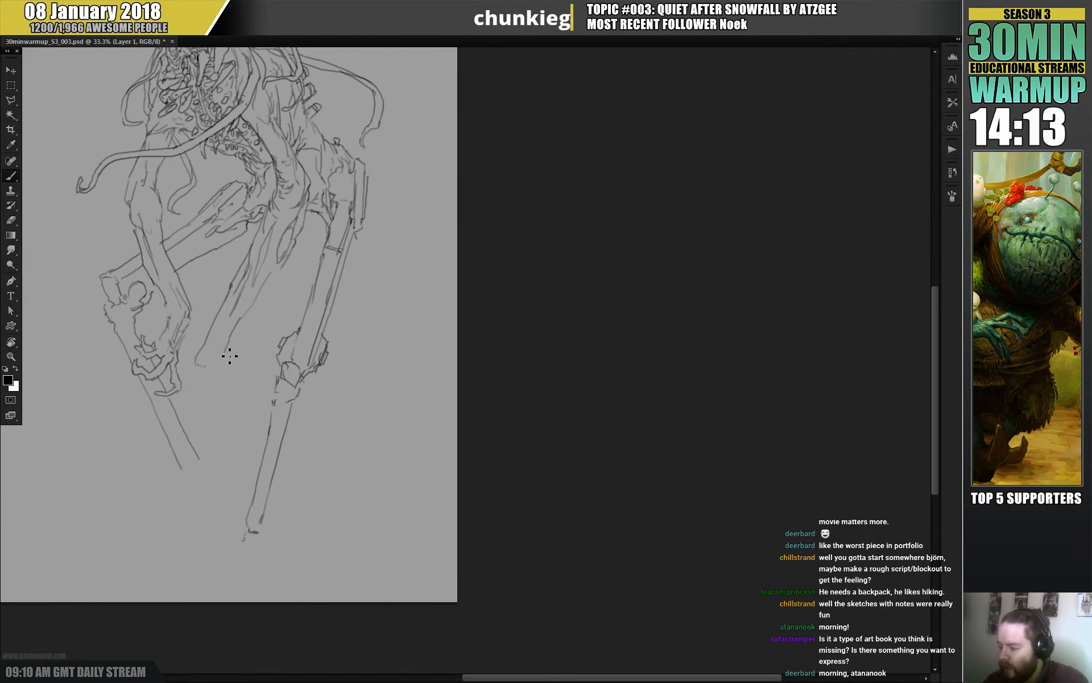
pyautogui.moveTo(355, 189); pyautogui.dragTo(383, 185)
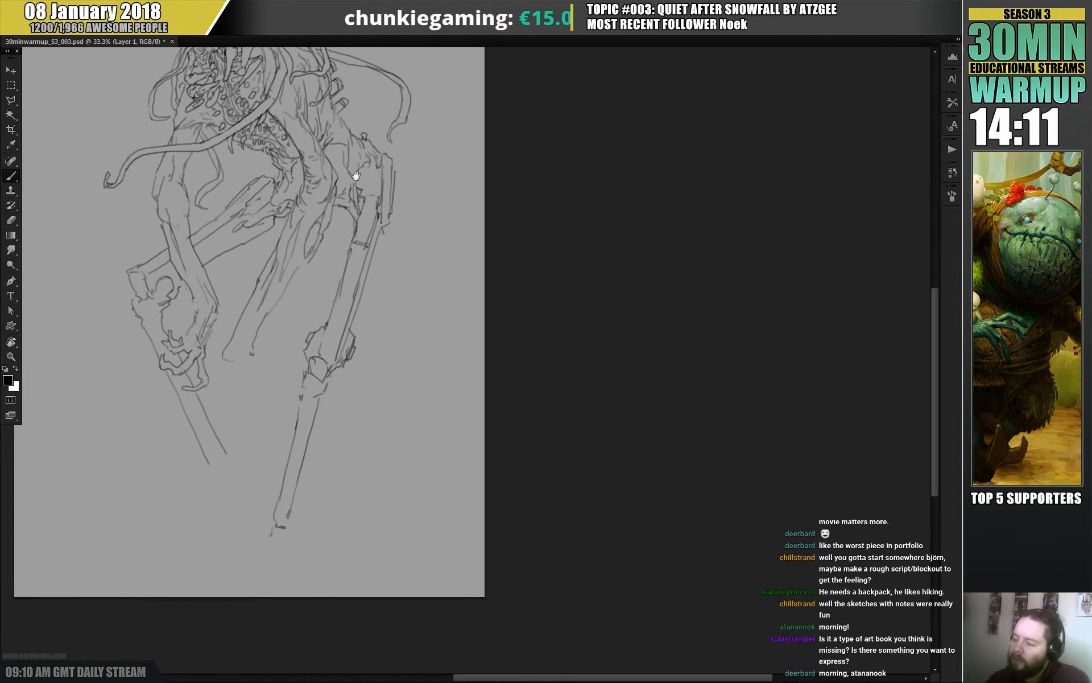
# - Sketch the near hand hanging from the wrist with long, pointed fingers, erasing the leg lines it overlaps
pyautogui.moveTo(223, 370)
pyautogui.mouseDown()
pyautogui.moveTo(221, 417)
pyautogui.moveTo(228, 379)
pyautogui.moveTo(201, 445)
pyautogui.mouseUp()
pyautogui.press('e')
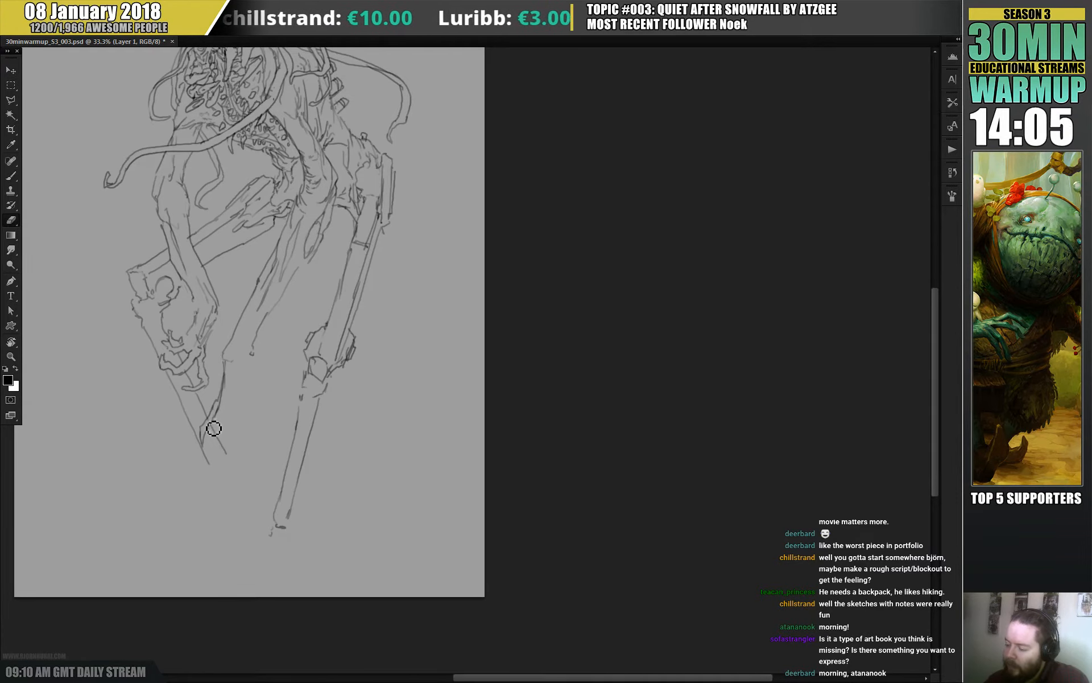
pyautogui.press('b')
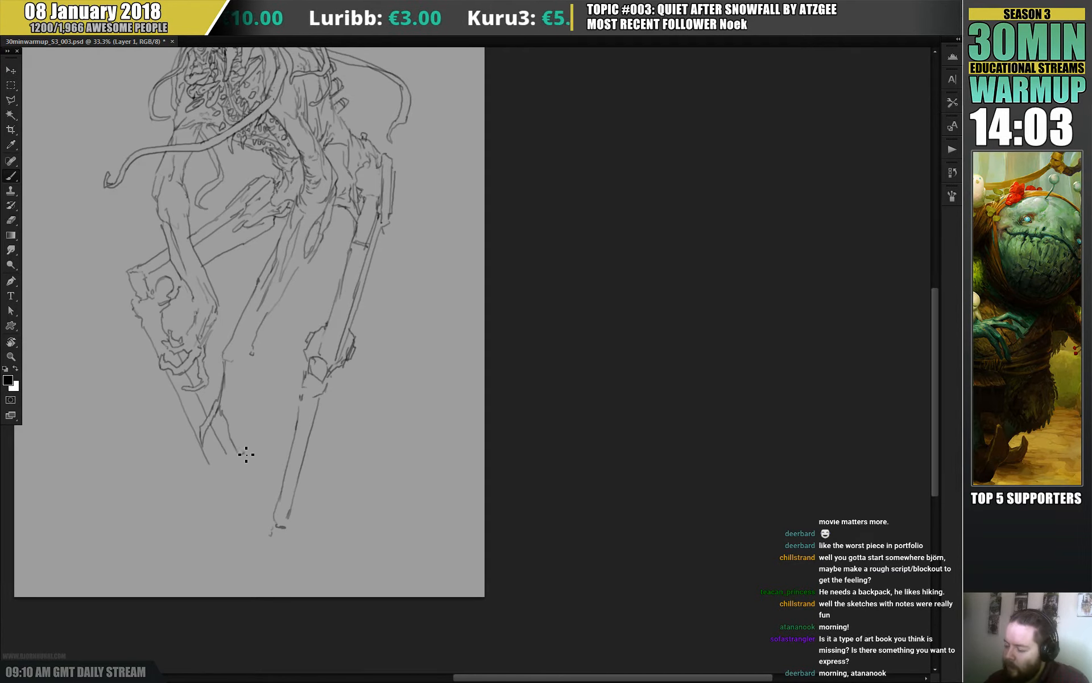
pyautogui.moveTo(244, 454); pyautogui.dragTo(234, 413)
pyautogui.moveTo(257, 364); pyautogui.dragTo(254, 409)
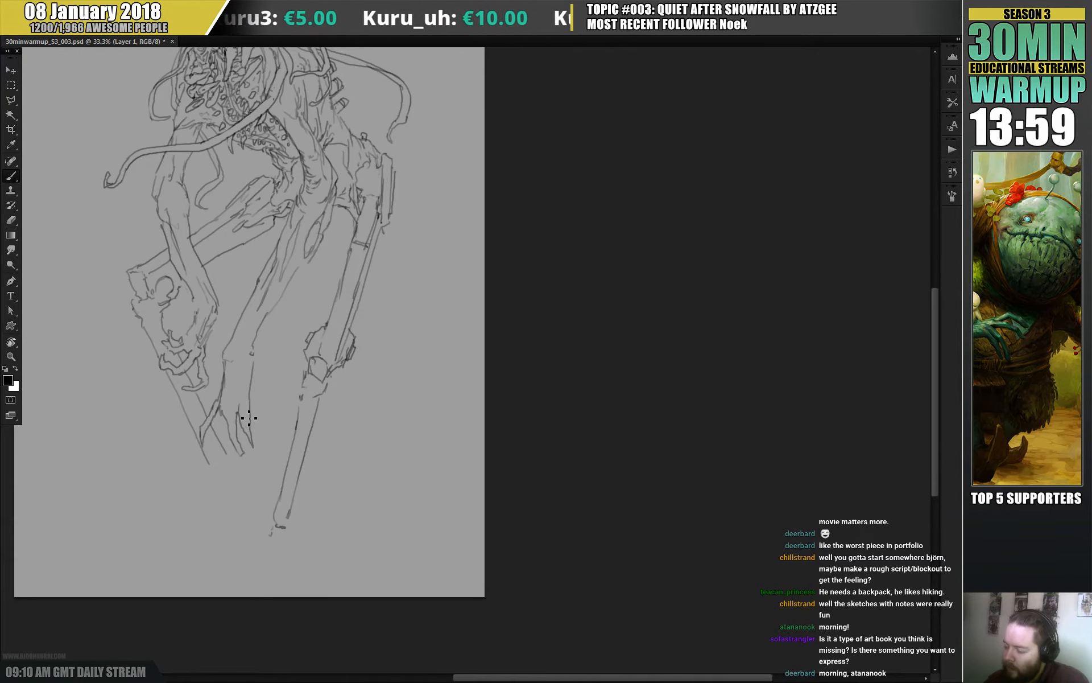
# - Refine the near hand's fingers, and add tendon lines on the back of the hand and along the forearm
pyautogui.press('e')
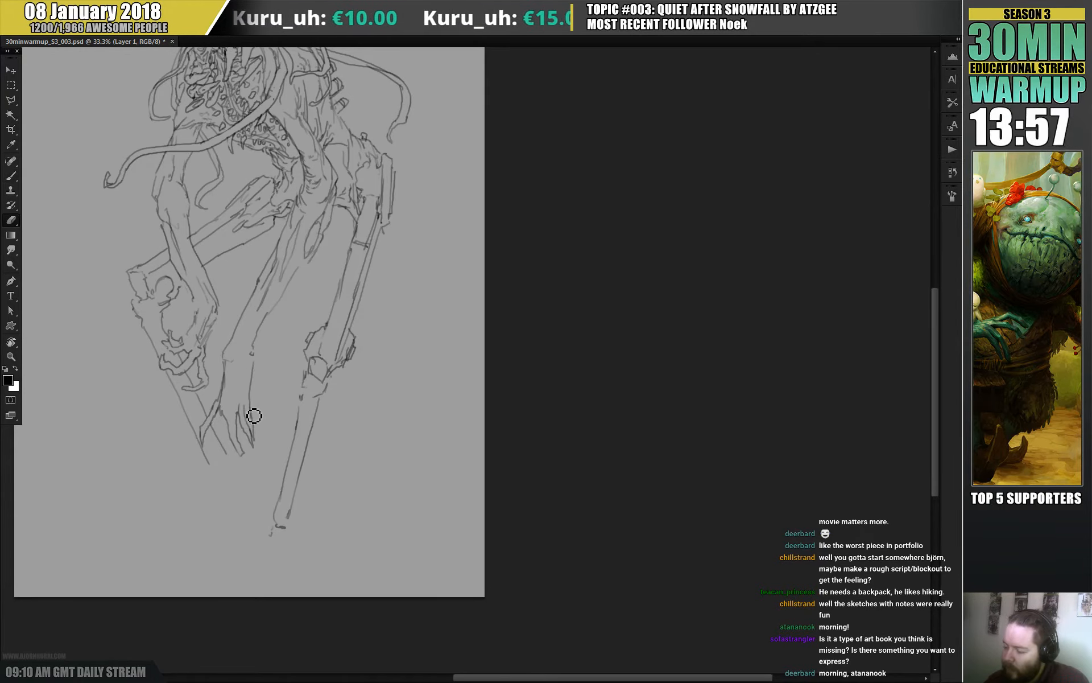
pyautogui.press('b')
pyautogui.moveTo(241, 418)
pyautogui.mouseDown()
pyautogui.moveTo(226, 398)
pyautogui.moveTo(231, 367)
pyautogui.moveTo(236, 413)
pyautogui.mouseUp()
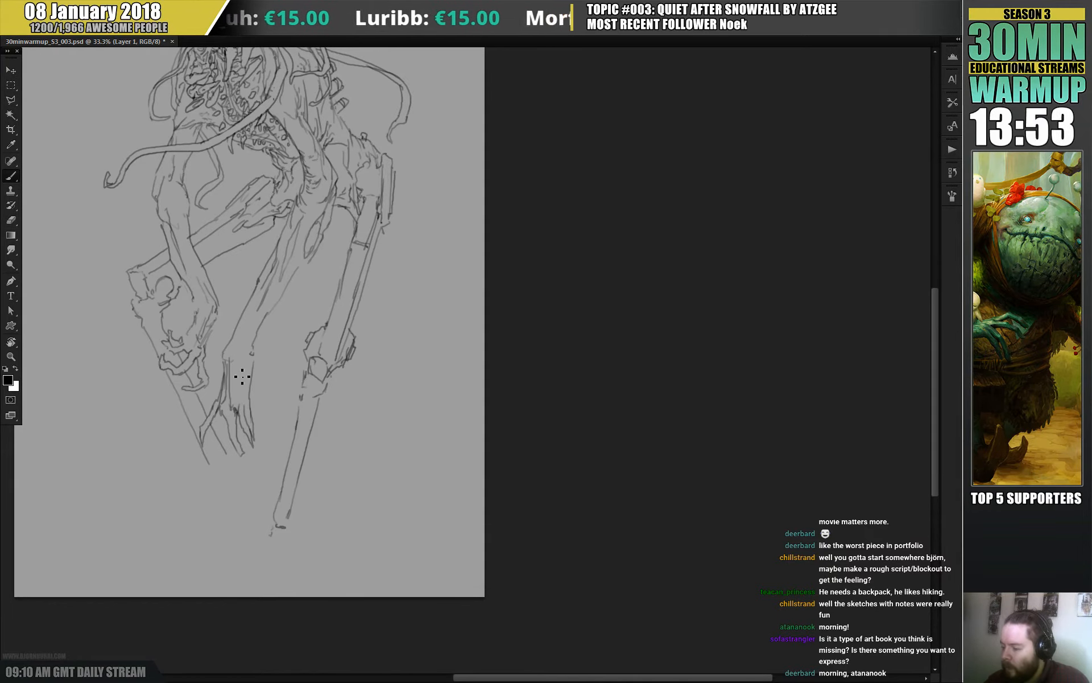
pyautogui.moveTo(236, 359)
pyautogui.mouseDown()
pyautogui.moveTo(239, 399)
pyautogui.moveTo(246, 361)
pyautogui.mouseUp()
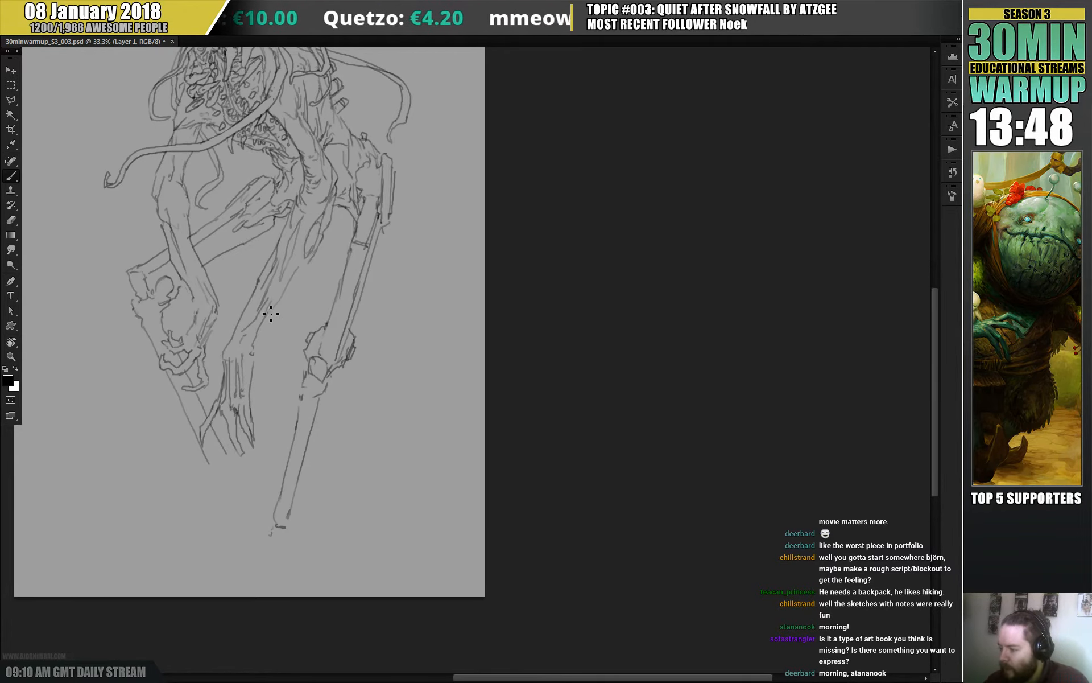
pyautogui.moveTo(283, 278); pyautogui.dragTo(270, 304)
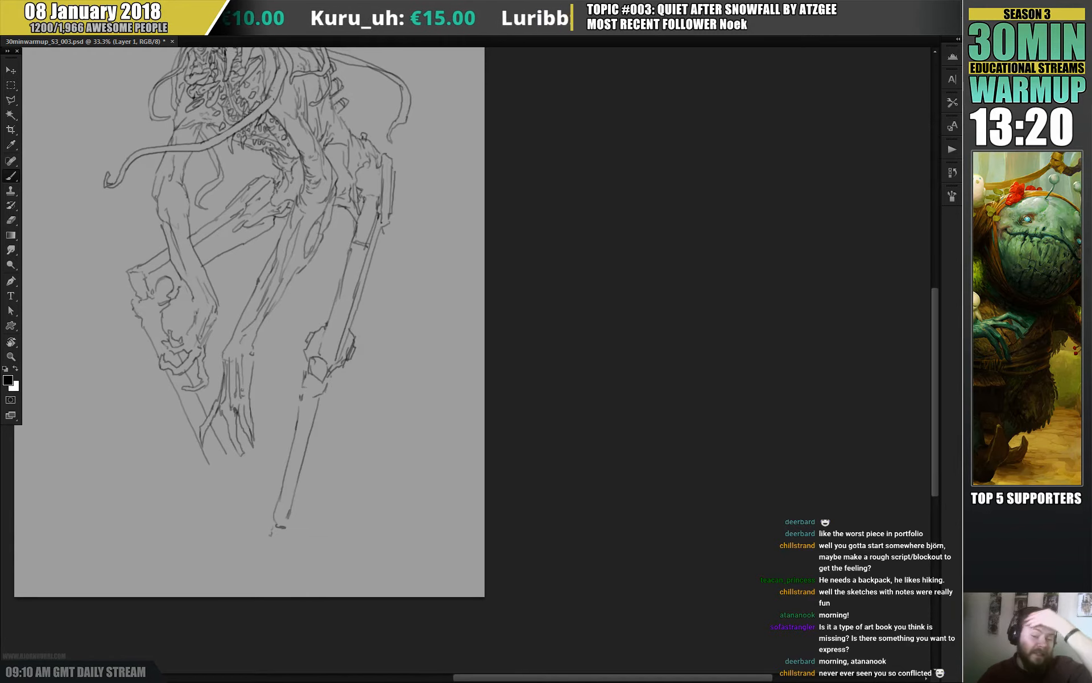
# - Add sinewy lines along the far thigh, and sketch small contour lines on the waist in front of the near hip
pyautogui.scroll(2, 331, 317)
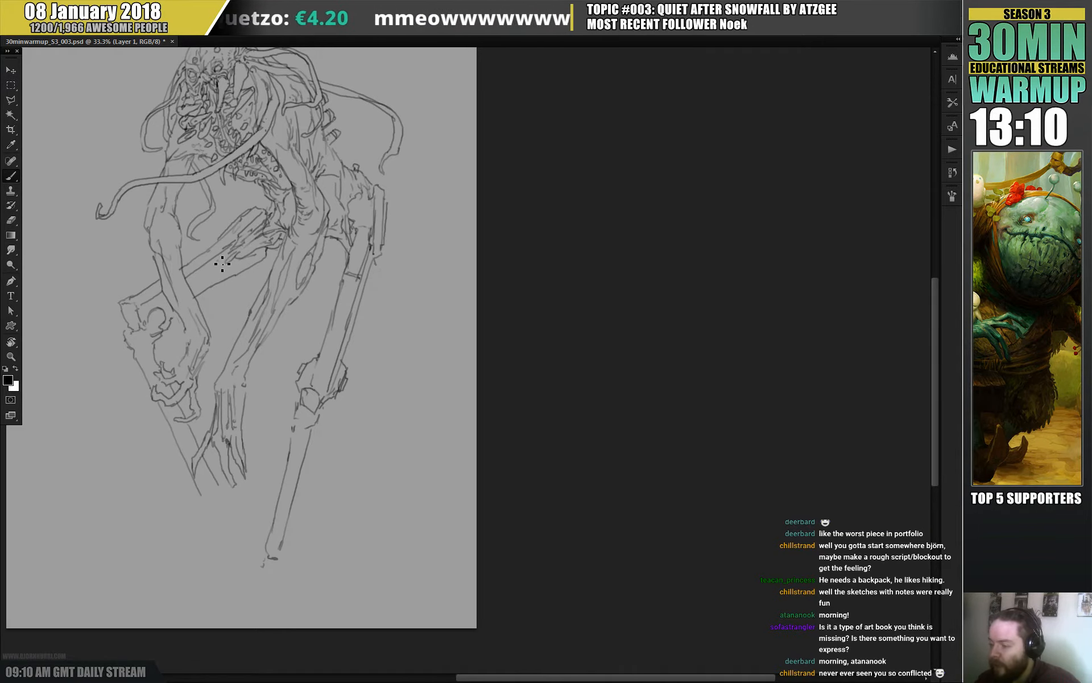
pyautogui.moveTo(214, 268); pyautogui.dragTo(225, 262)
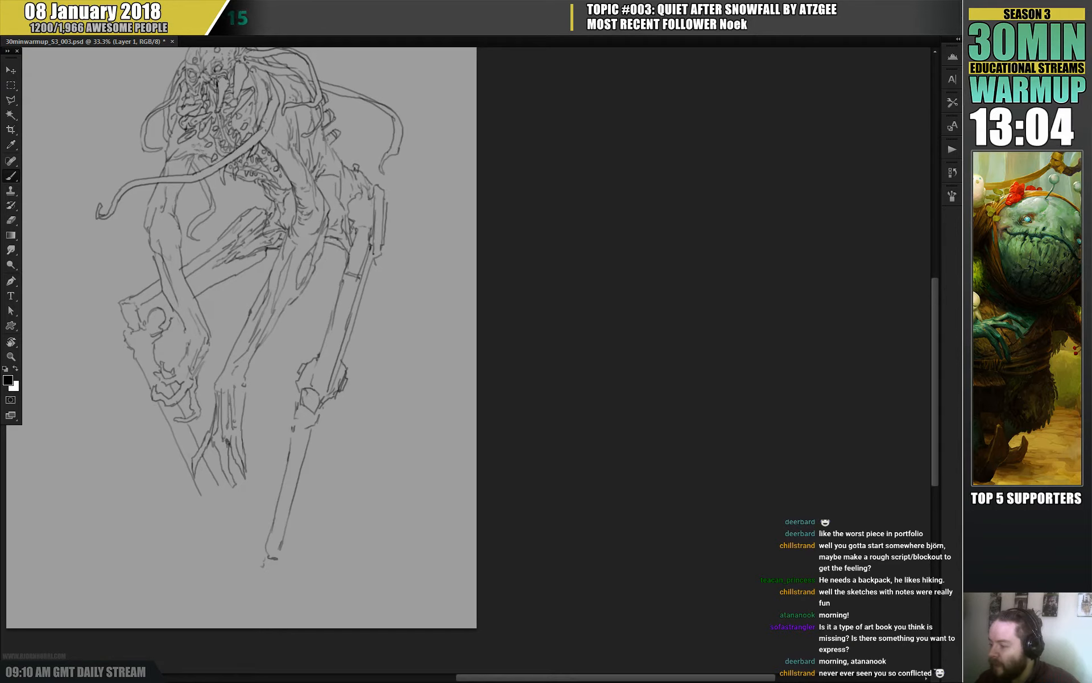
pyautogui.moveTo(394, 211)
pyautogui.mouseDown()
pyautogui.moveTo(359, 233)
pyautogui.moveTo(313, 290)
pyautogui.mouseUp()
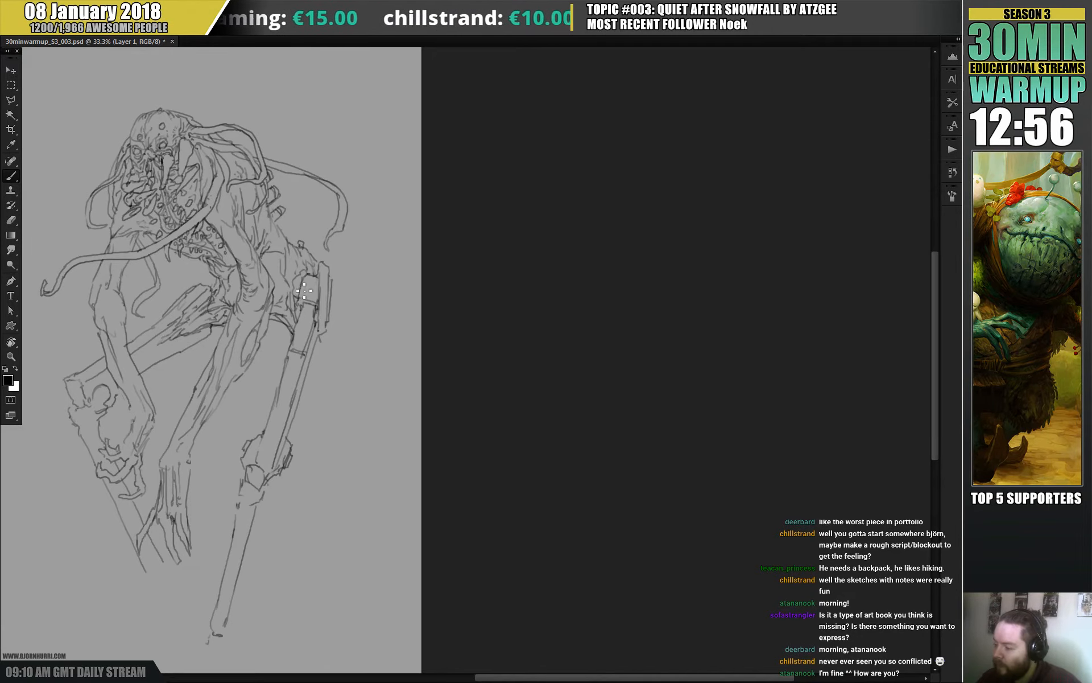
pyautogui.moveTo(386, 268)
pyautogui.mouseDown()
pyautogui.moveTo(395, 332)
pyautogui.moveTo(435, 420)
pyautogui.mouseUp()
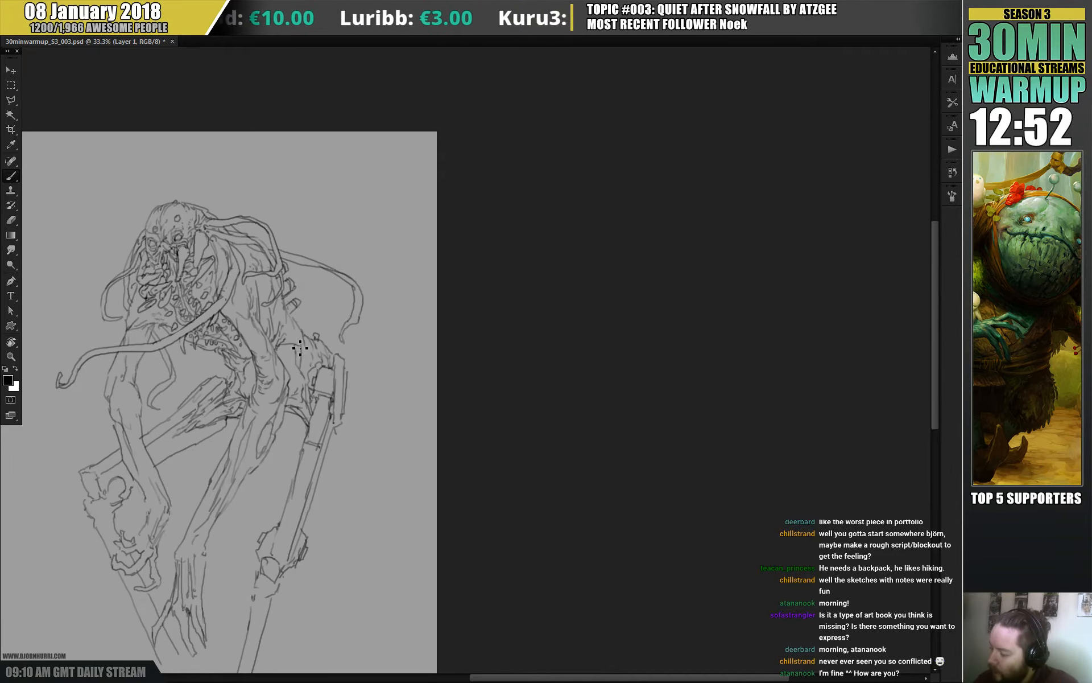
pyautogui.moveTo(295, 355); pyautogui.dragTo(297, 345)
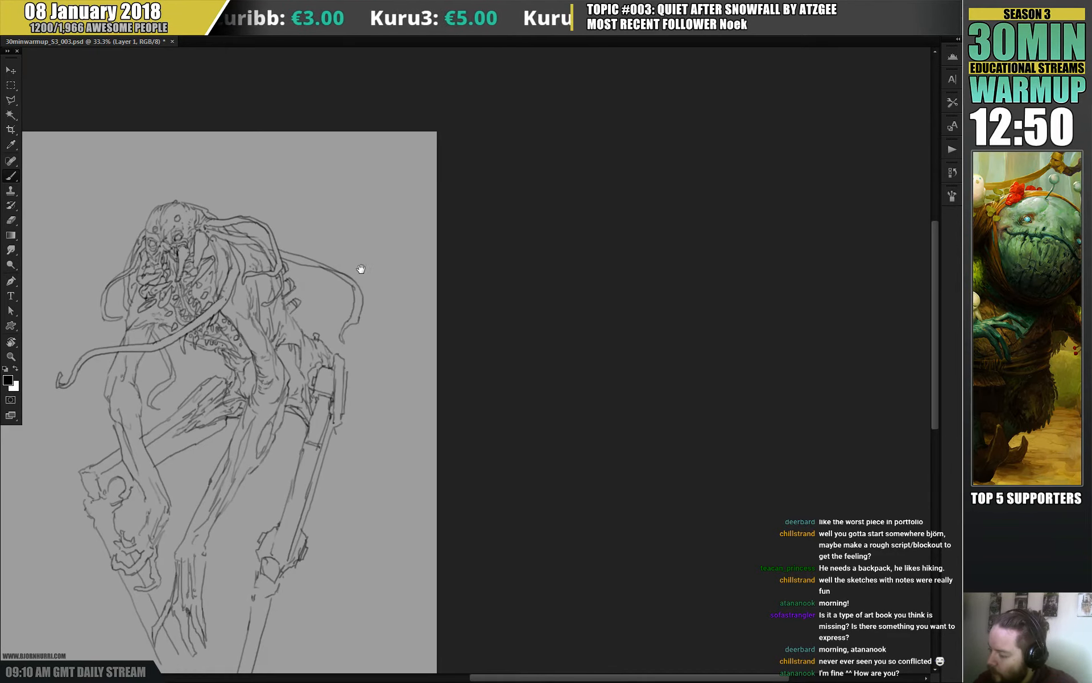
pyautogui.moveTo(361, 268); pyautogui.dragTo(363, 266)
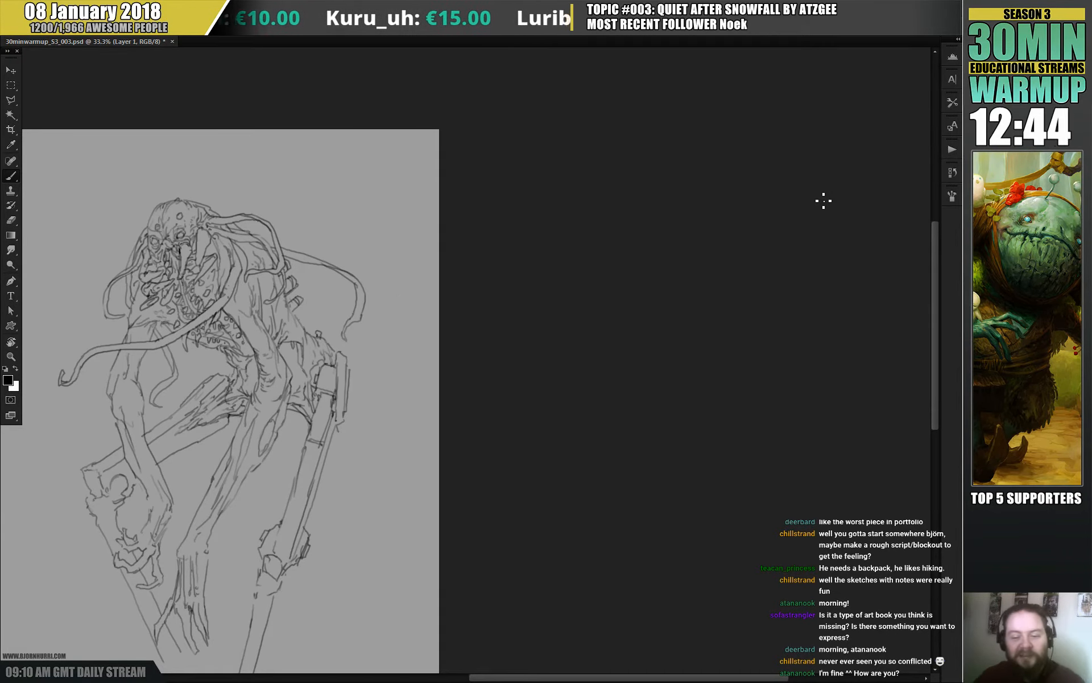
# - Darken the edge of the near hind leg's lower shin and add a parallel line just below the knee joint
pyautogui.moveTo(359, 361)
pyautogui.mouseDown()
pyautogui.moveTo(381, 320)
pyautogui.moveTo(462, 316)
pyautogui.mouseUp()
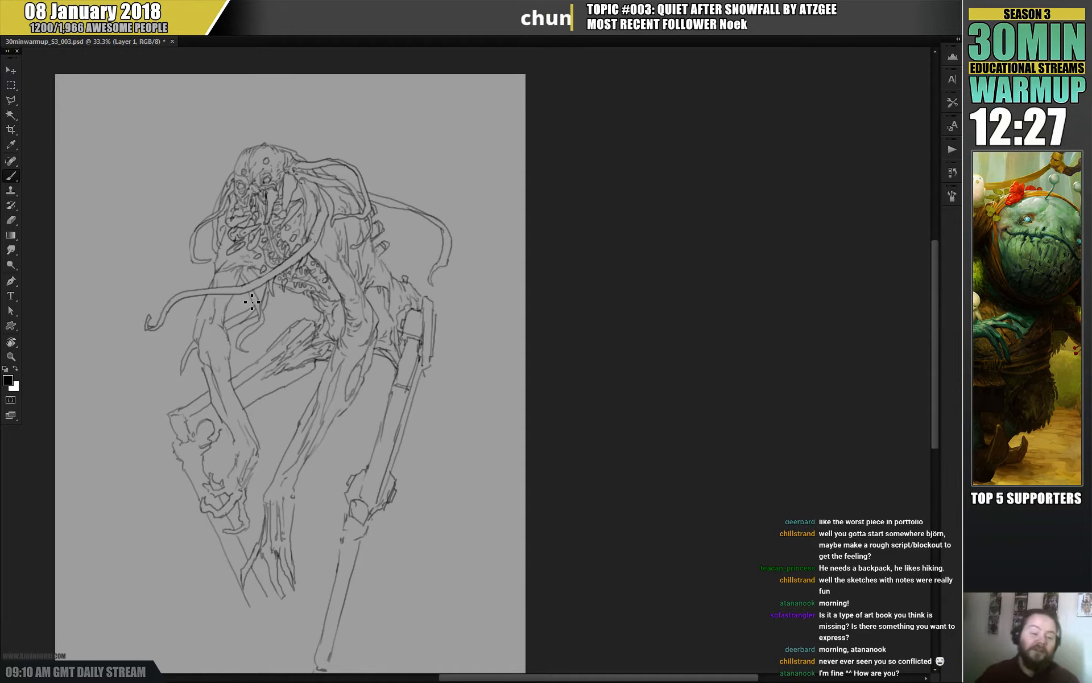
pyautogui.moveTo(367, 355); pyautogui.dragTo(364, 339)
pyautogui.moveTo(466, 366); pyautogui.dragTo(456, 323)
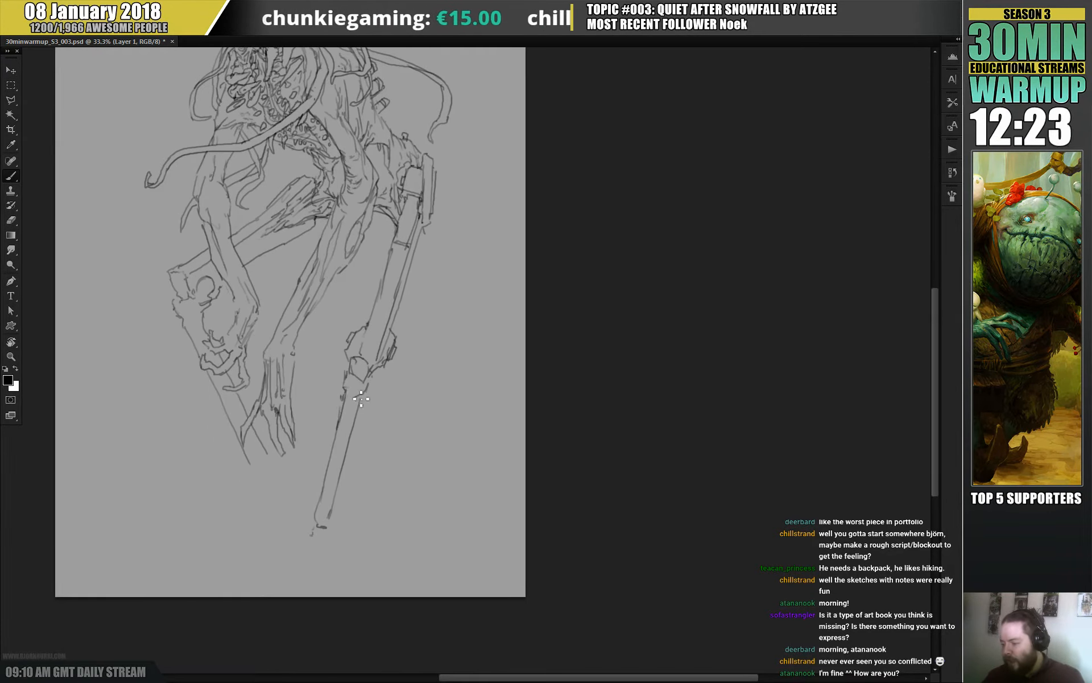
pyautogui.moveTo(362, 398); pyautogui.dragTo(333, 502)
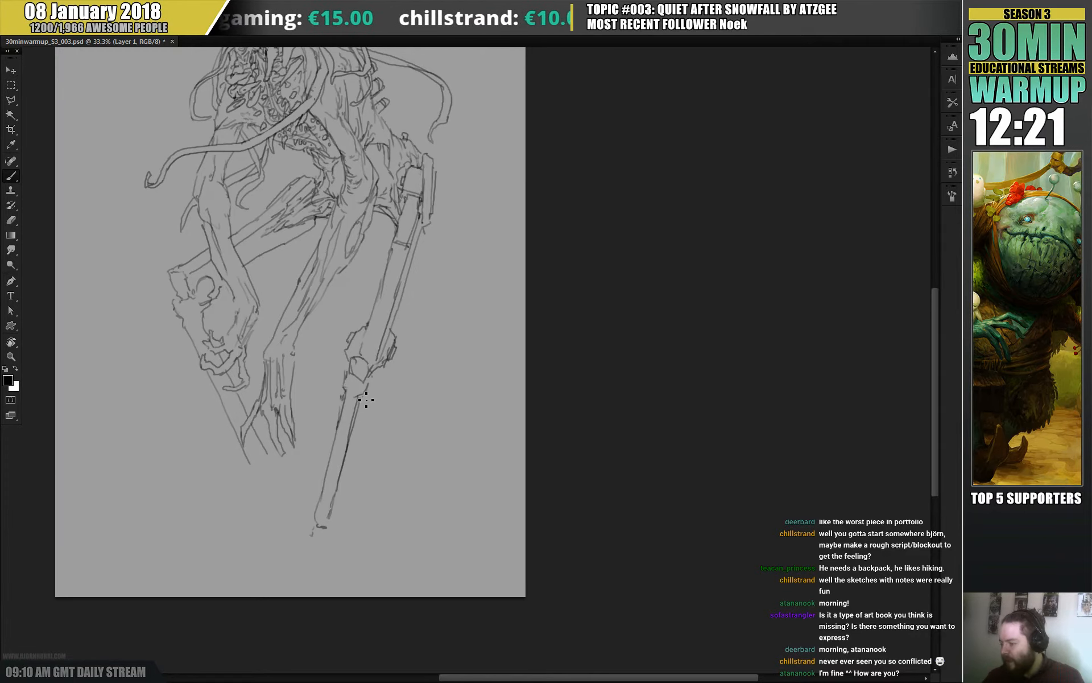
pyautogui.moveTo(363, 396); pyautogui.dragTo(415, 346)
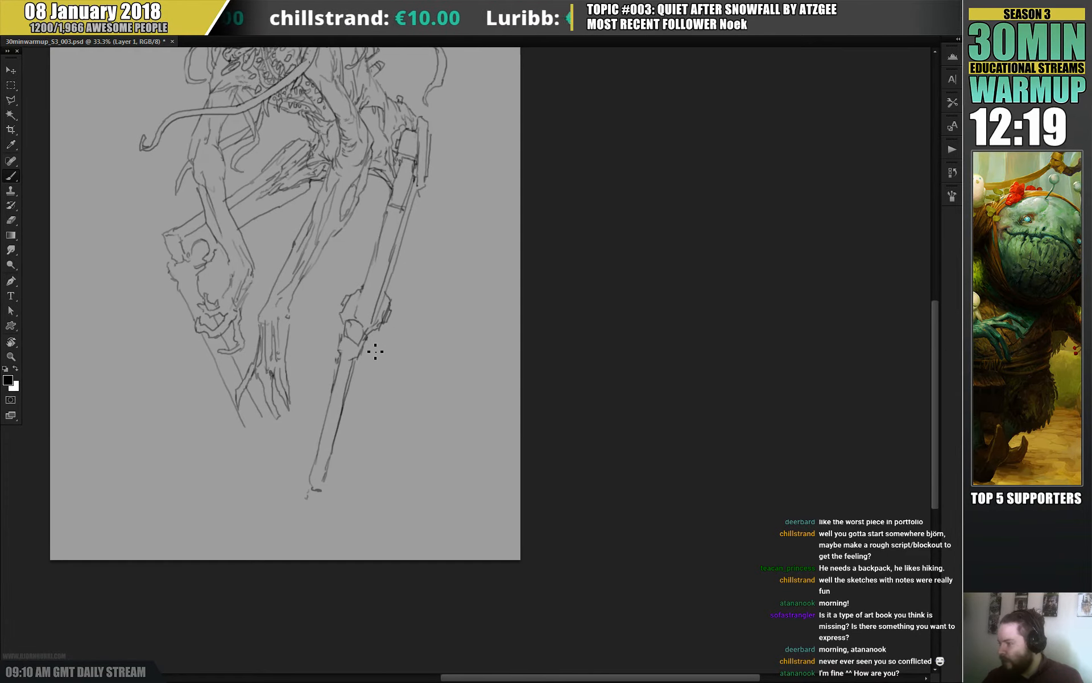
pyautogui.moveTo(358, 368); pyautogui.dragTo(345, 409)
pyautogui.moveTo(379, 350); pyautogui.dragTo(389, 310)
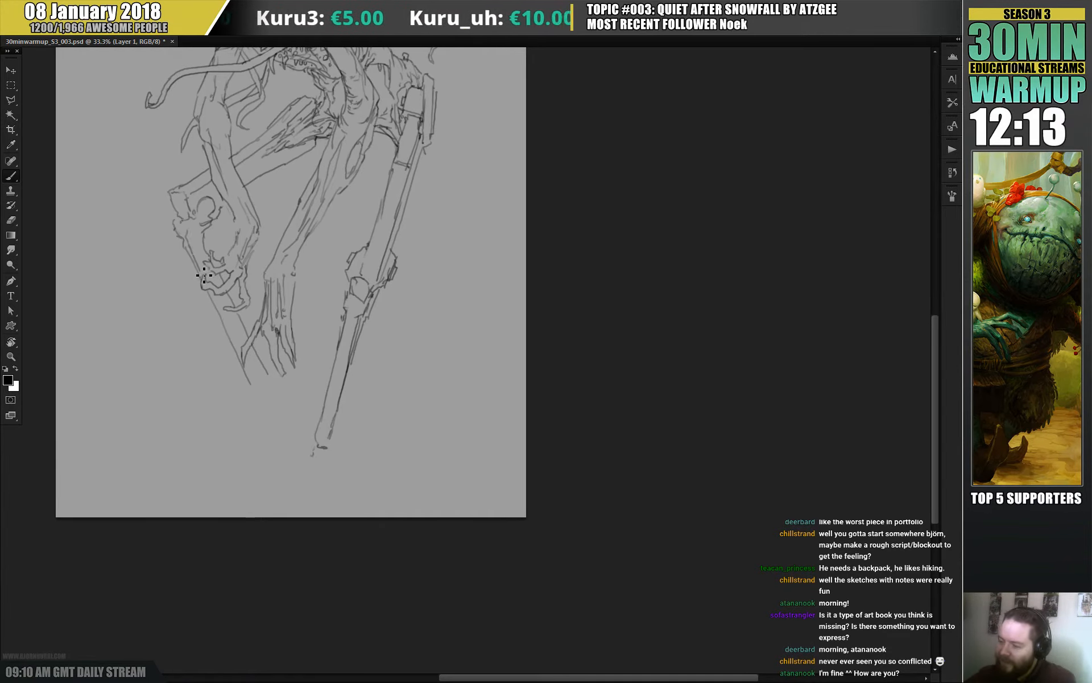
# - Double the edge line of the far lower leg and add round bolt details to the far knee plate
pyautogui.moveTo(226, 322); pyautogui.dragTo(256, 387)
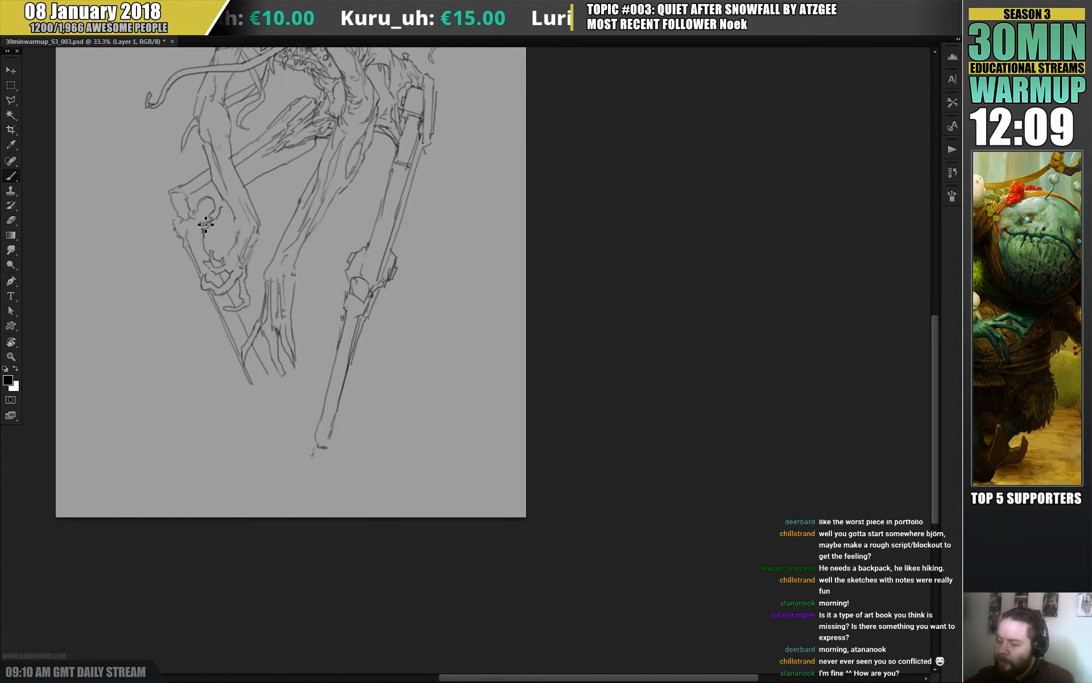
pyautogui.moveTo(197, 212)
pyautogui.mouseDown()
pyautogui.moveTo(208, 217)
pyautogui.moveTo(212, 205)
pyautogui.moveTo(191, 234)
pyautogui.mouseUp()
pyautogui.moveTo(314, 263); pyautogui.dragTo(327, 297)
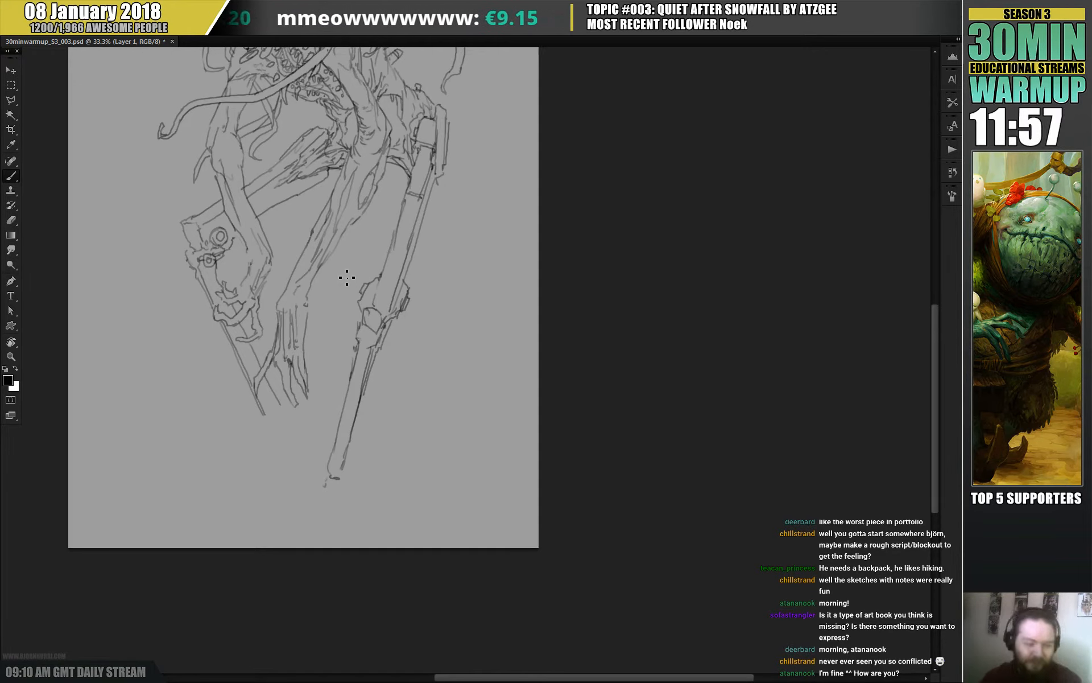
# - Refine the far arm's elbow, forearm and wrist, erasing stray lines and adding small contour lines
pyautogui.moveTo(312, 300); pyautogui.dragTo(409, 335)
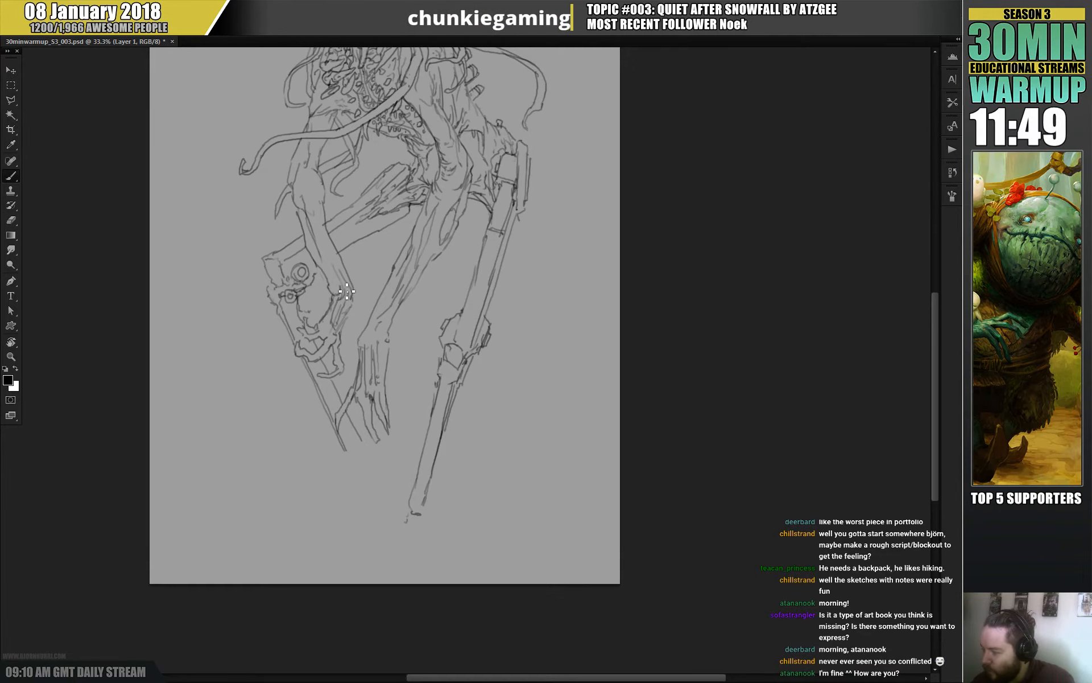
pyautogui.moveTo(389, 230); pyautogui.dragTo(339, 315)
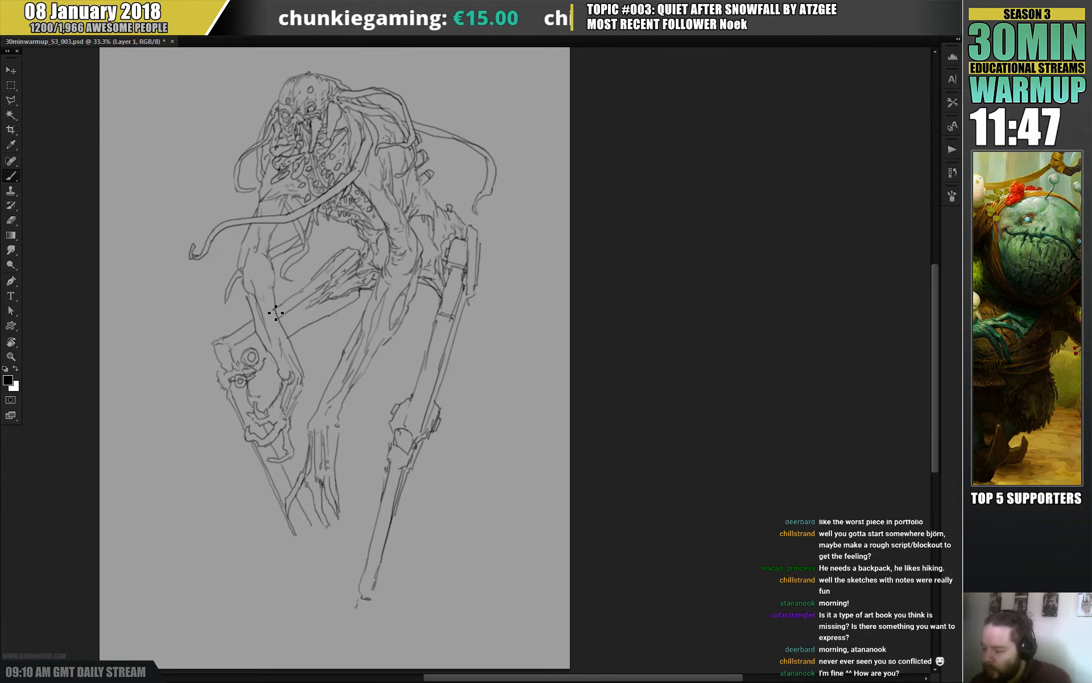
pyautogui.press('e')
pyautogui.press('b')
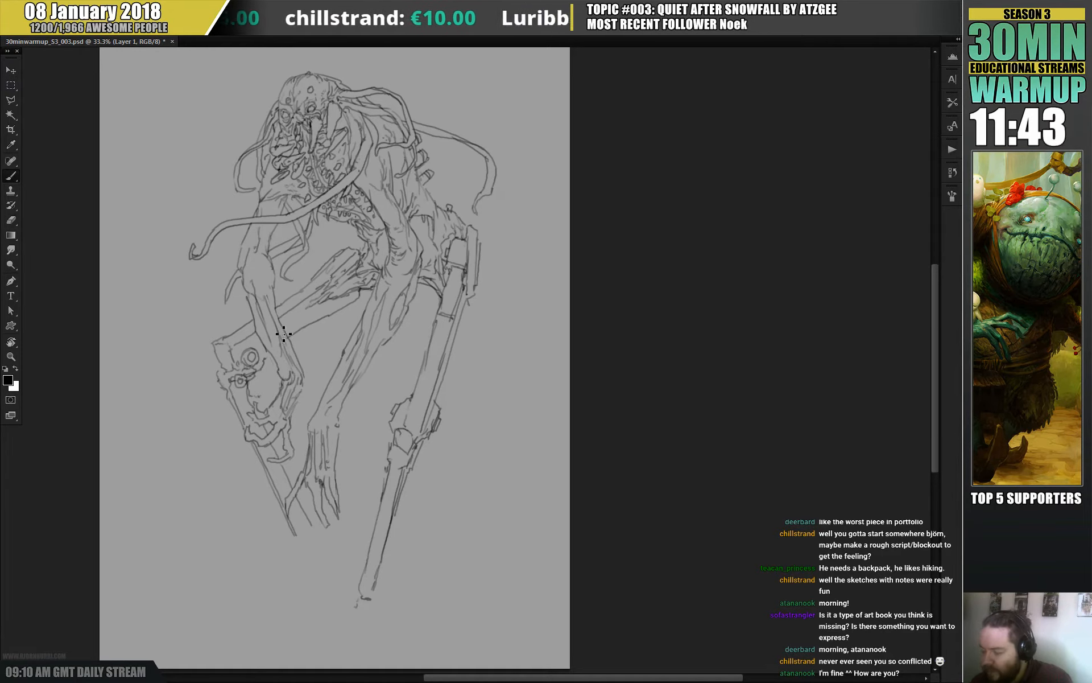
pyautogui.moveTo(269, 283); pyautogui.dragTo(241, 315)
pyautogui.press('e')
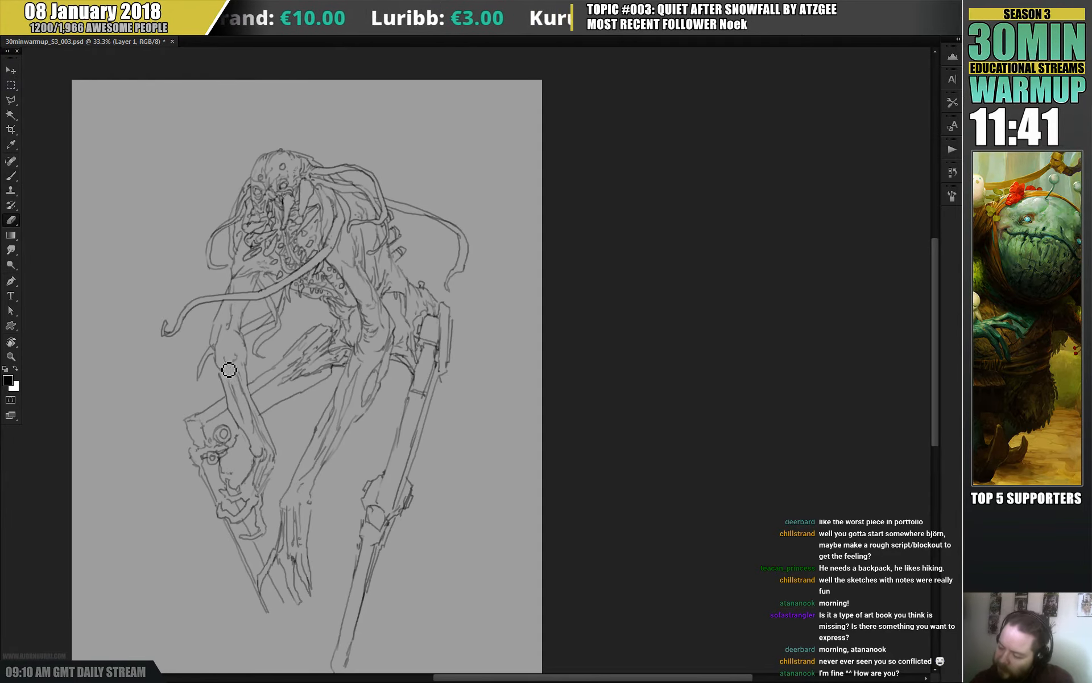
pyautogui.press('b')
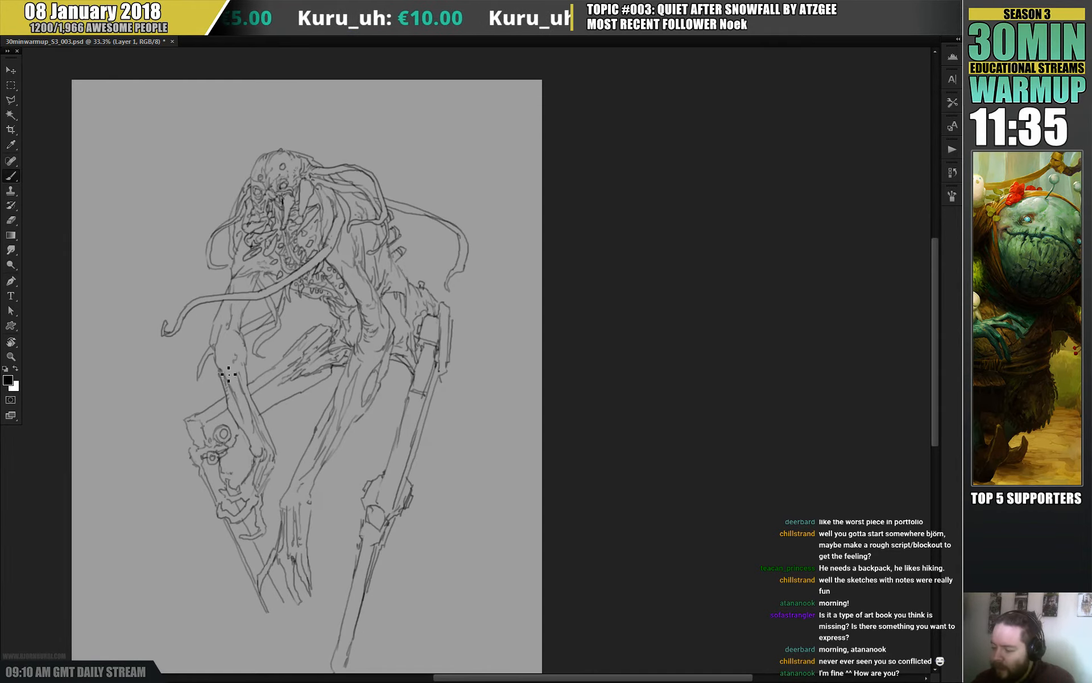
pyautogui.moveTo(296, 303); pyautogui.dragTo(270, 324)
pyautogui.moveTo(381, 451); pyautogui.dragTo(441, 415)
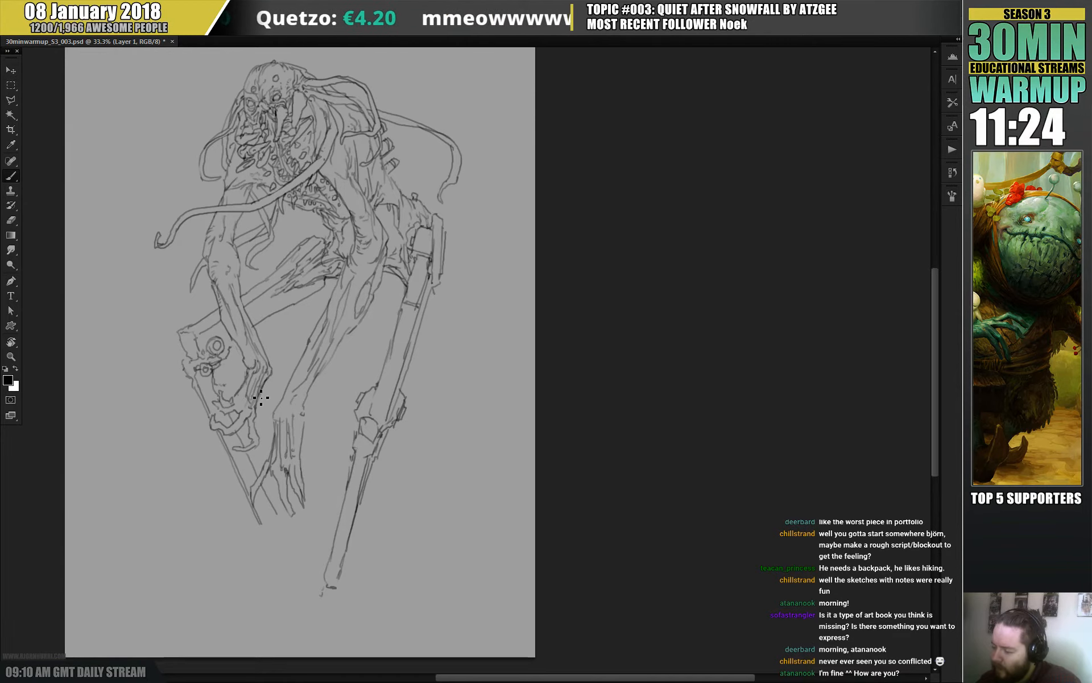
pyautogui.moveTo(398, 330)
pyautogui.mouseDown()
pyautogui.moveTo(378, 333)
pyautogui.moveTo(372, 305)
pyautogui.mouseUp()
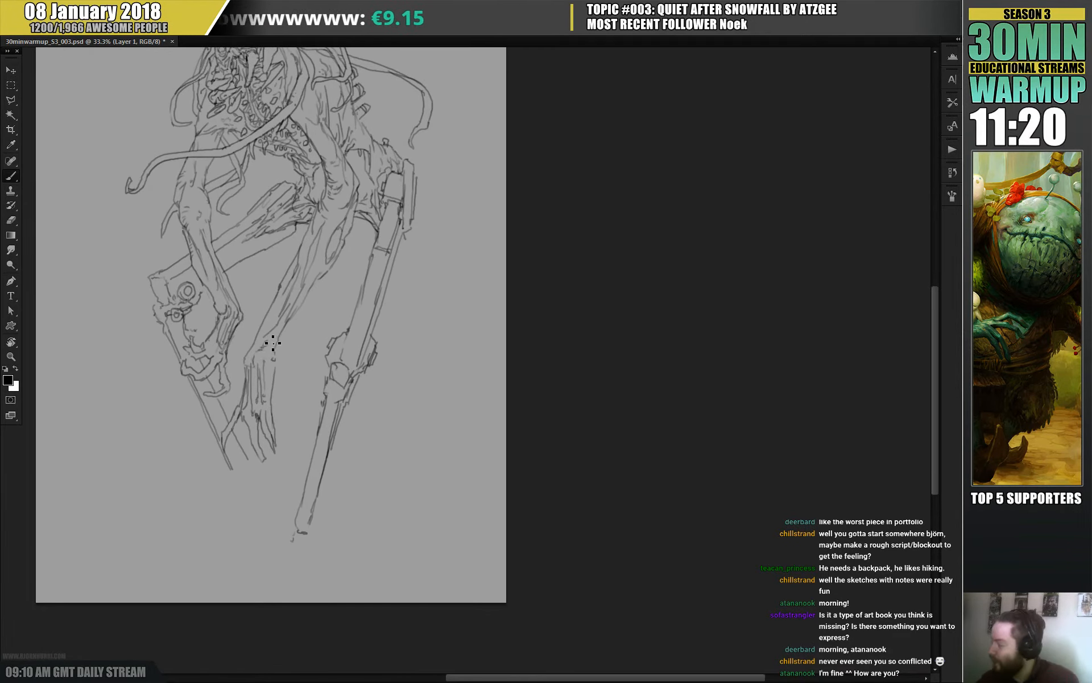
# - Clean up the near wrist outline by erasing and redrawing its edge, and add short wrinkle lines above the hand
pyautogui.scroll(-2, 279, 330)
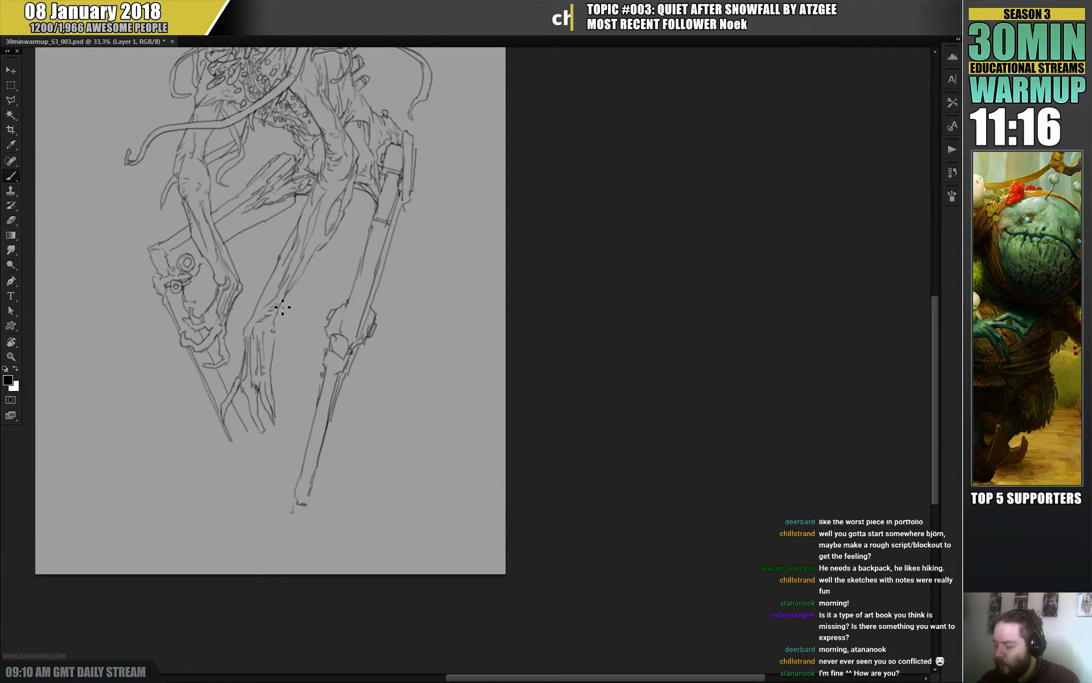
pyautogui.press('e')
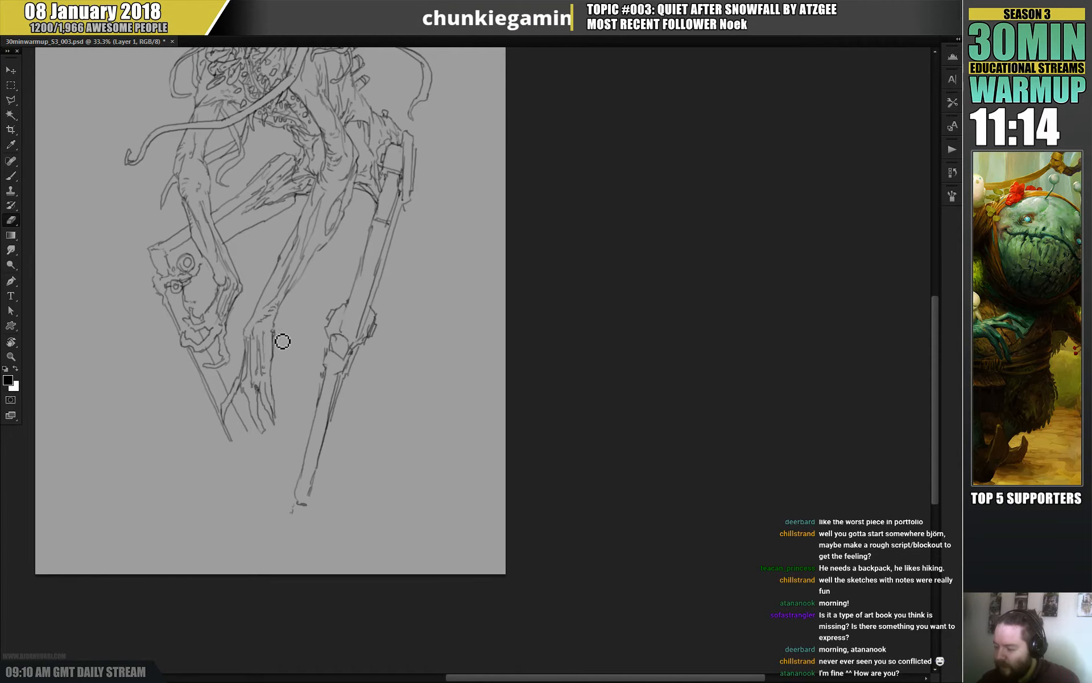
pyautogui.press('b')
pyautogui.press('e')
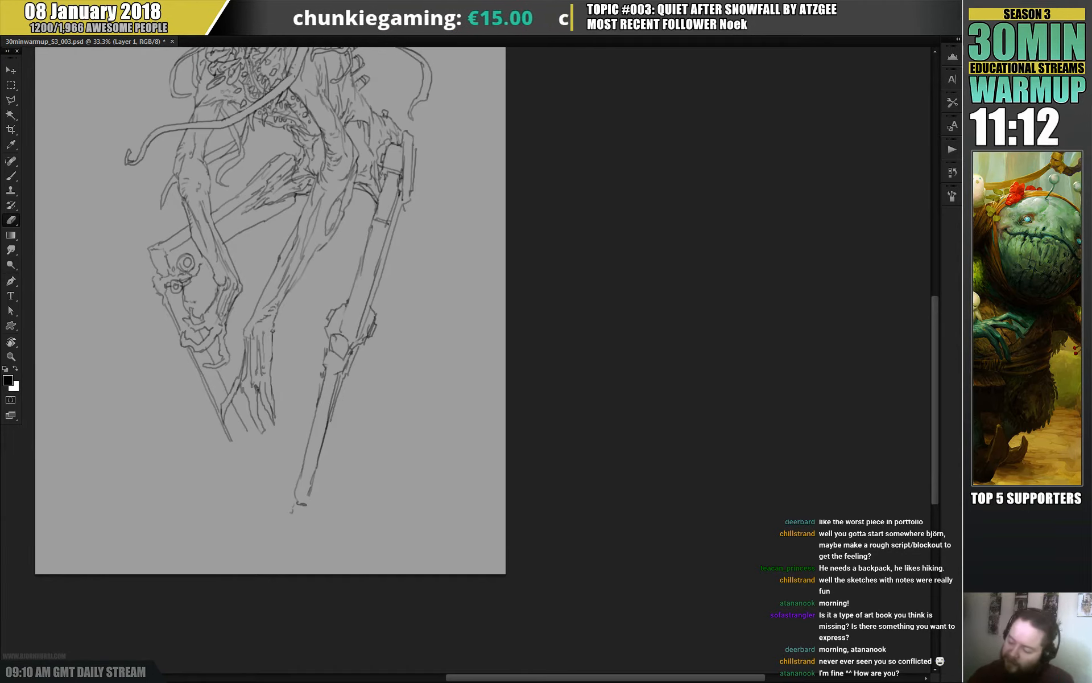
pyautogui.press('b')
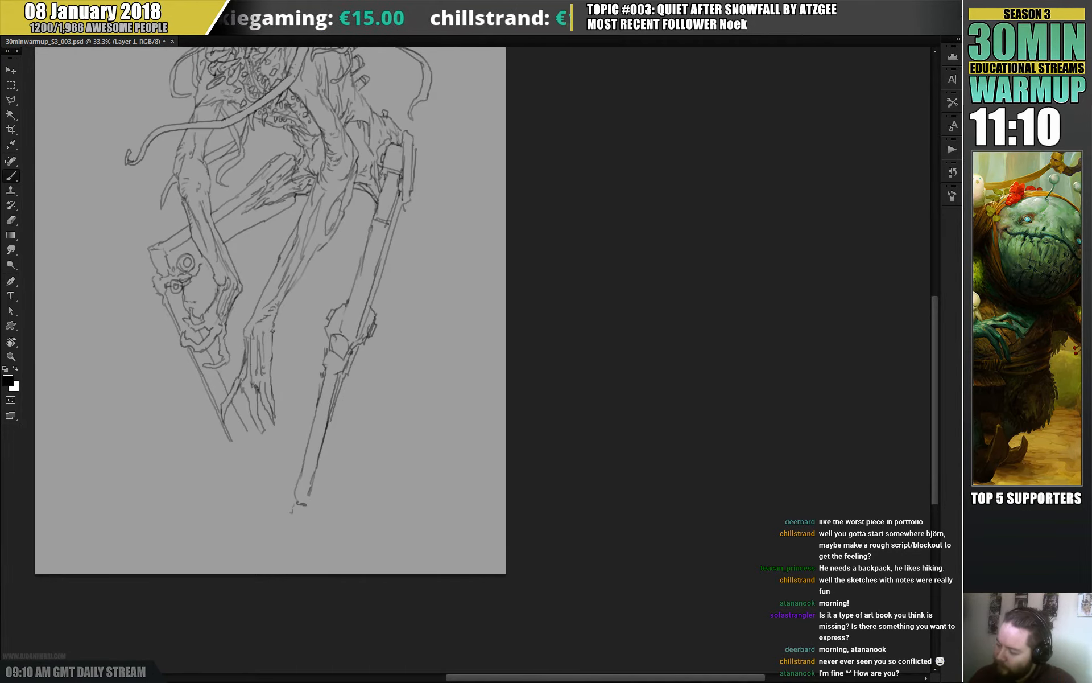
# - Flip the canvas horizontally
pyautogui.moveTo(387, 249); pyautogui.dragTo(343, 426)
pyautogui.moveTo(414, 453)
pyautogui.mouseDown()
pyautogui.moveTo(405, 442)
pyautogui.moveTo(436, 383)
pyautogui.moveTo(420, 336)
pyautogui.mouseUp()
pyautogui.click(71, 28)
pyautogui.moveTo(114, 111)
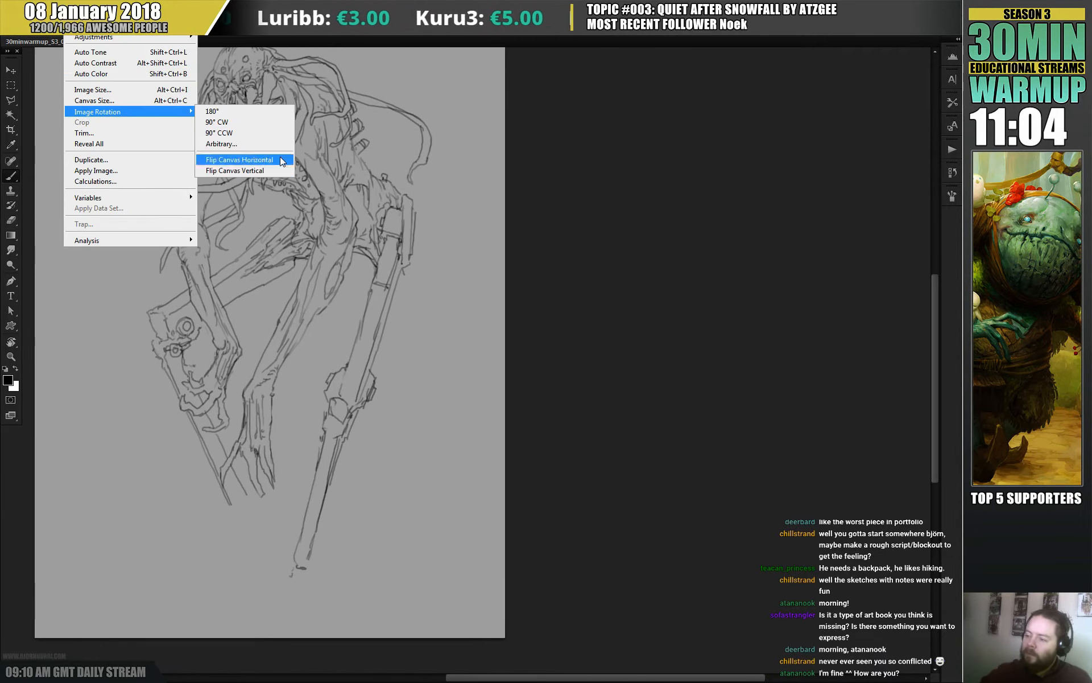
pyautogui.click(257, 160)
# - Sketch a mechanical foot under the near shin with an ankle ring, pointed front claws and a hooked claw on each side
pyautogui.moveTo(538, 423); pyautogui.dragTo(529, 458)
pyautogui.moveTo(438, 486); pyautogui.dragTo(418, 335)
pyautogui.moveTo(198, 428)
pyautogui.mouseDown()
pyautogui.moveTo(203, 462)
pyautogui.moveTo(226, 467)
pyautogui.moveTo(206, 461)
pyautogui.moveTo(200, 472)
pyautogui.mouseUp()
pyautogui.moveTo(316, 311); pyautogui.dragTo(319, 269)
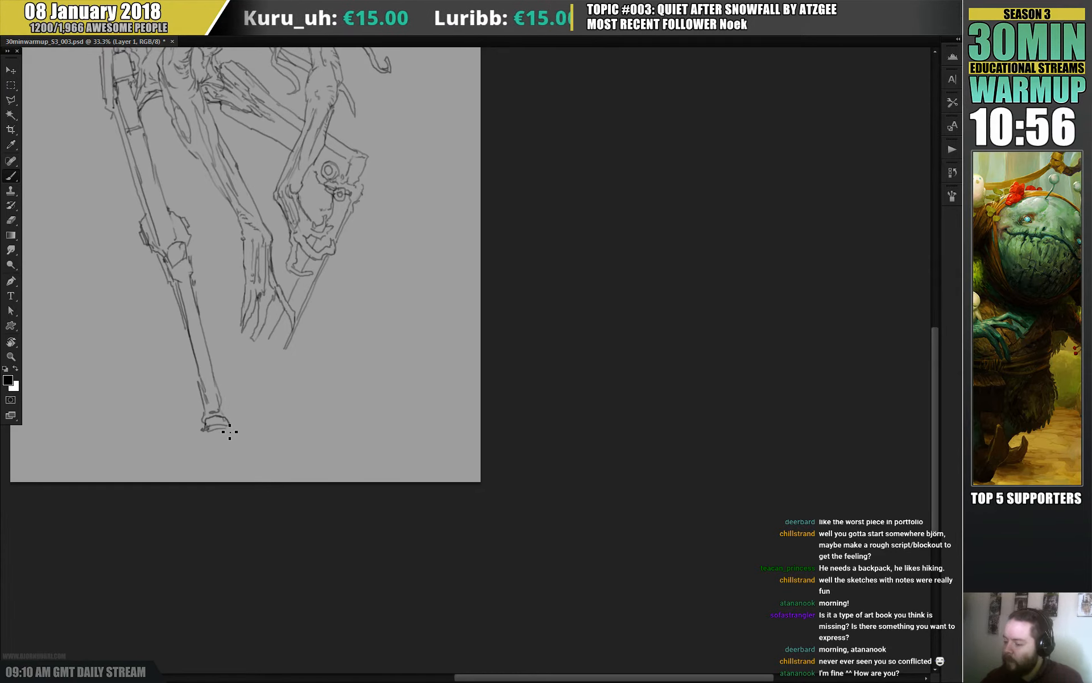
pyautogui.moveTo(206, 445)
pyautogui.mouseDown()
pyautogui.moveTo(226, 434)
pyautogui.moveTo(250, 443)
pyautogui.moveTo(240, 434)
pyautogui.moveTo(254, 464)
pyautogui.moveTo(222, 444)
pyautogui.moveTo(238, 469)
pyautogui.moveTo(216, 454)
pyautogui.mouseUp()
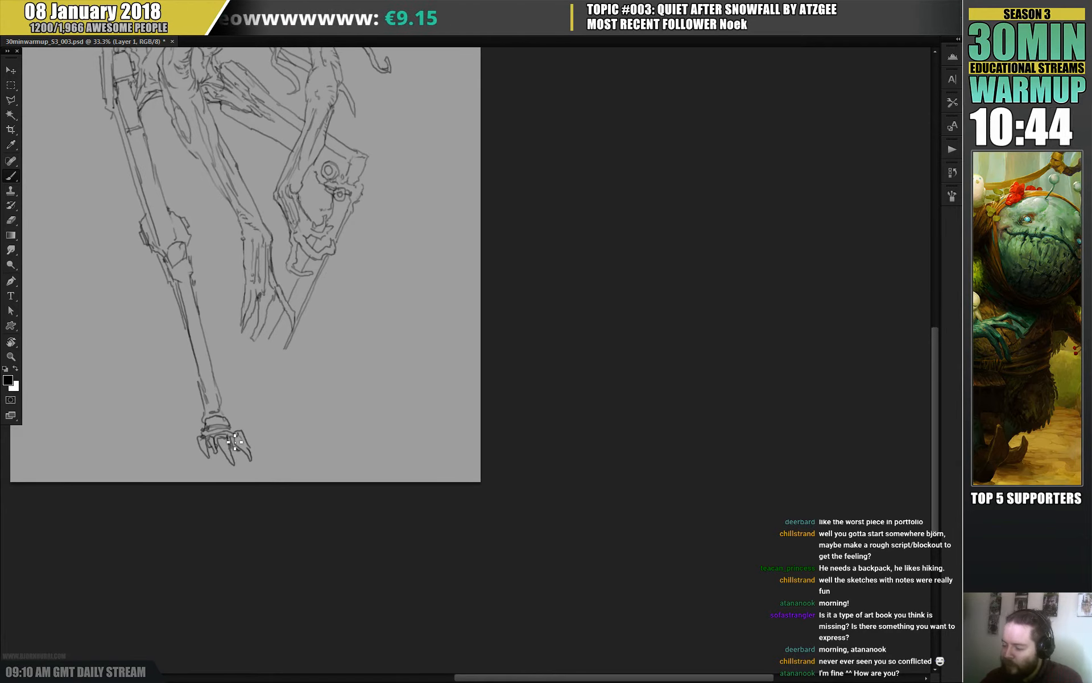
pyautogui.moveTo(201, 423)
pyautogui.mouseDown()
pyautogui.moveTo(182, 419)
pyautogui.moveTo(185, 443)
pyautogui.moveTo(185, 423)
pyautogui.moveTo(197, 436)
pyautogui.moveTo(204, 416)
pyautogui.moveTo(241, 429)
pyautogui.moveTo(251, 422)
pyautogui.moveTo(242, 417)
pyautogui.mouseUp()
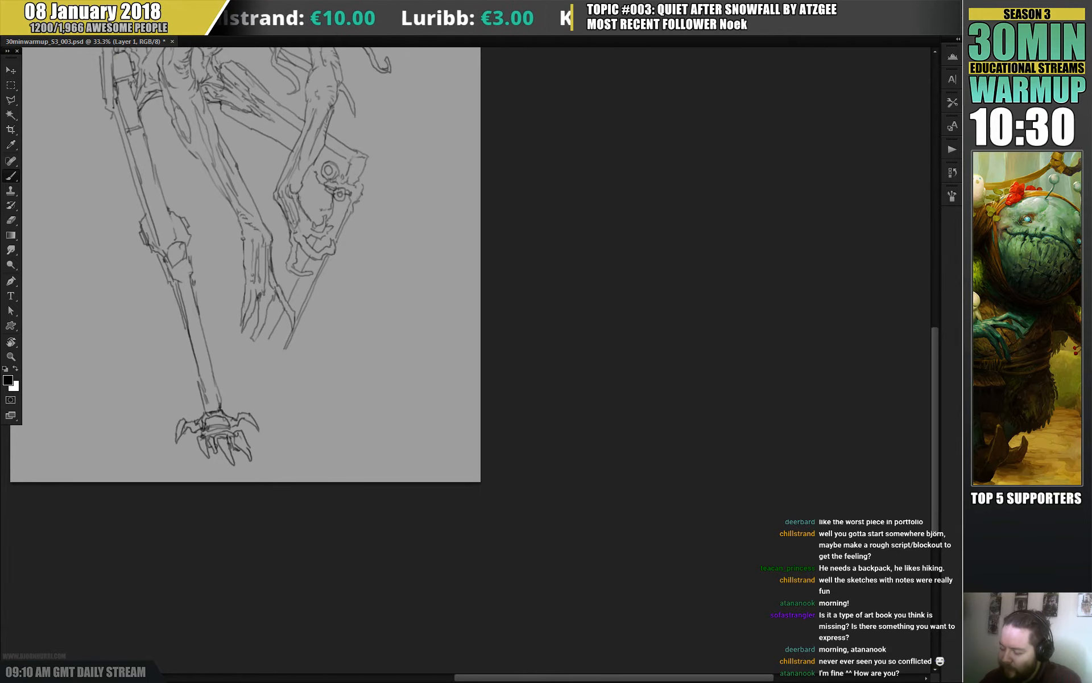
# - Draw the narrow ankle joint between the near shin and the clawed foot, and add small details to the foot's base
pyautogui.moveTo(203, 400)
pyautogui.mouseDown()
pyautogui.moveTo(198, 382)
pyautogui.moveTo(221, 392)
pyautogui.moveTo(213, 409)
pyautogui.mouseUp()
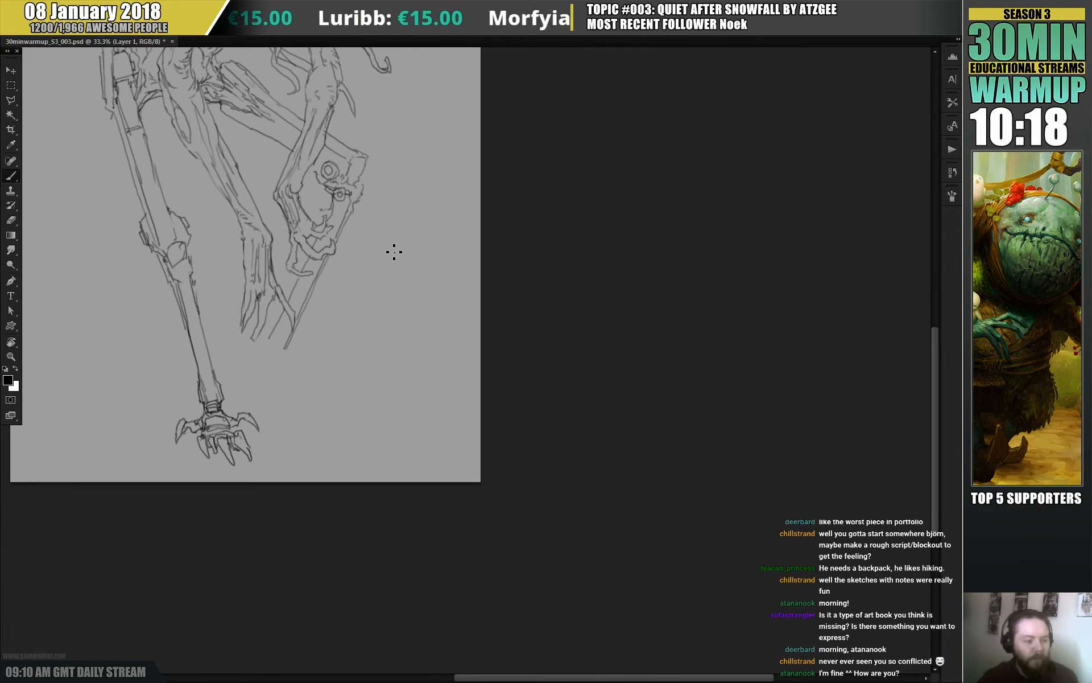
pyautogui.moveTo(303, 357); pyautogui.dragTo(309, 334)
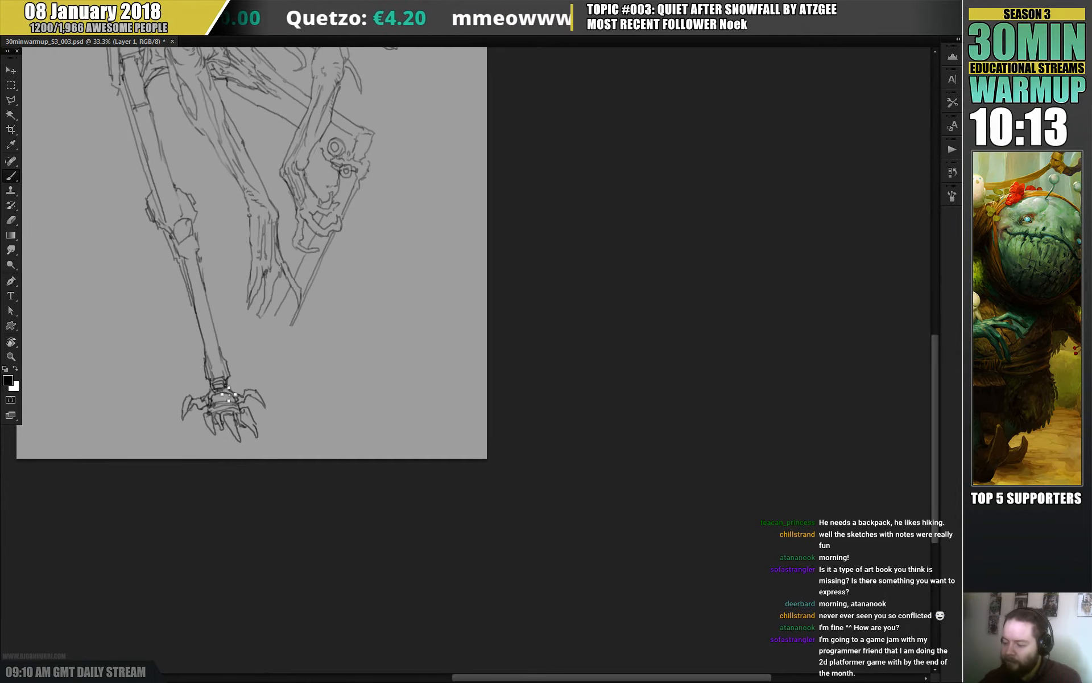
pyautogui.moveTo(275, 348); pyautogui.dragTo(278, 396)
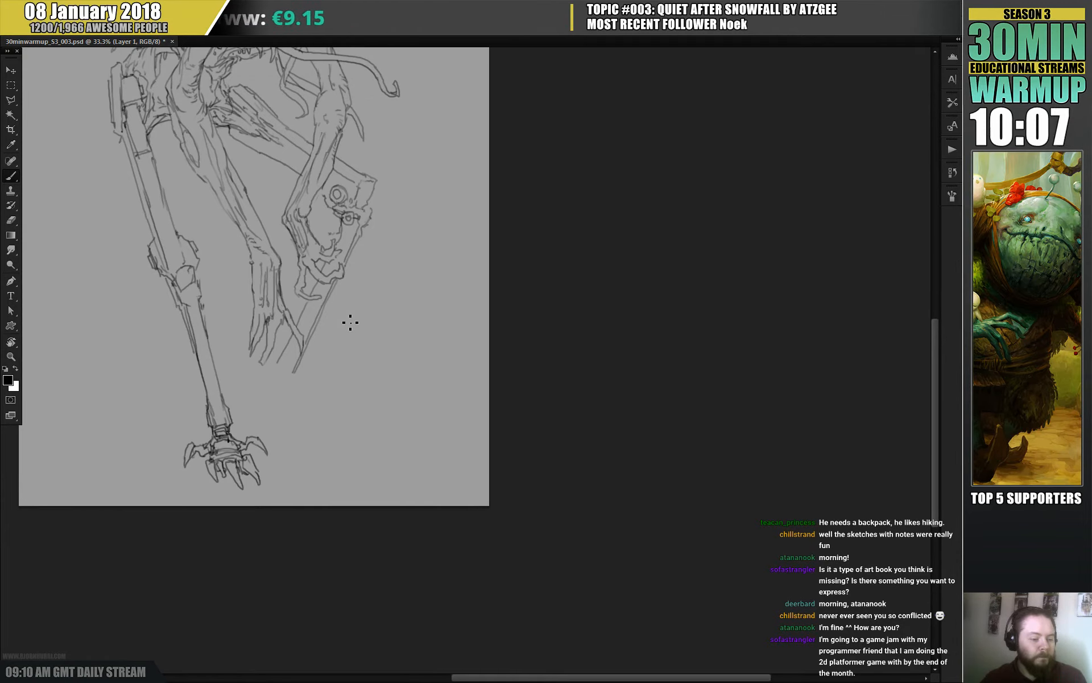
# - Sketch the far leg's mechanical ankle and clawed foot with jointed, hooked toes, erasing and redrawing lines on the front toe
pyautogui.moveTo(320, 328); pyautogui.dragTo(356, 328)
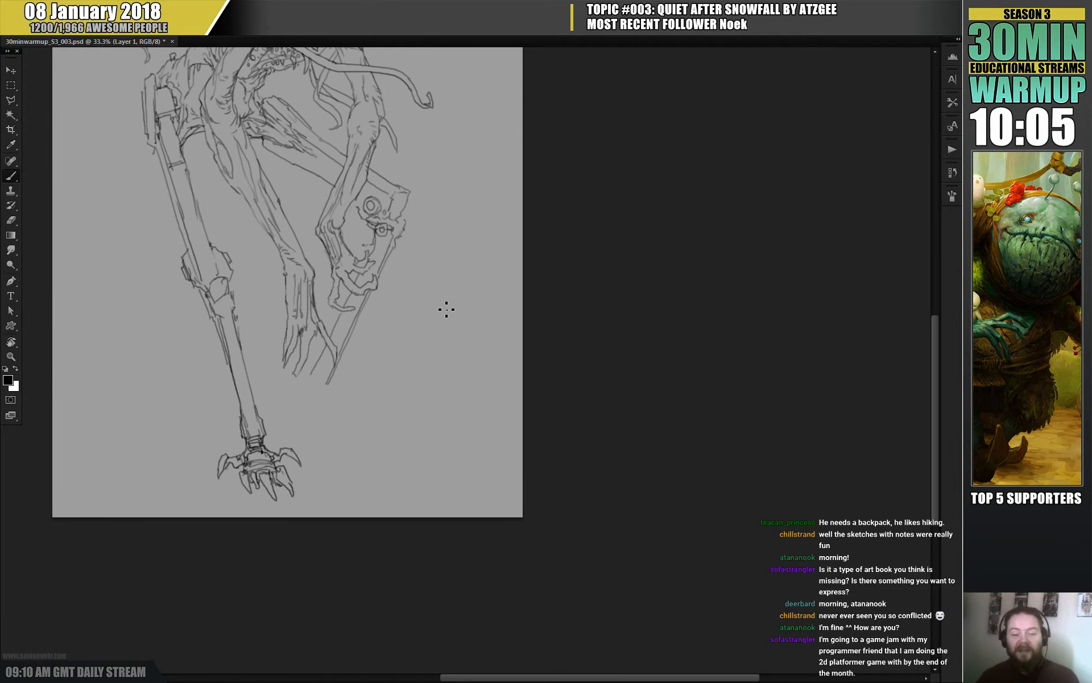
pyautogui.moveTo(421, 372); pyautogui.dragTo(423, 370)
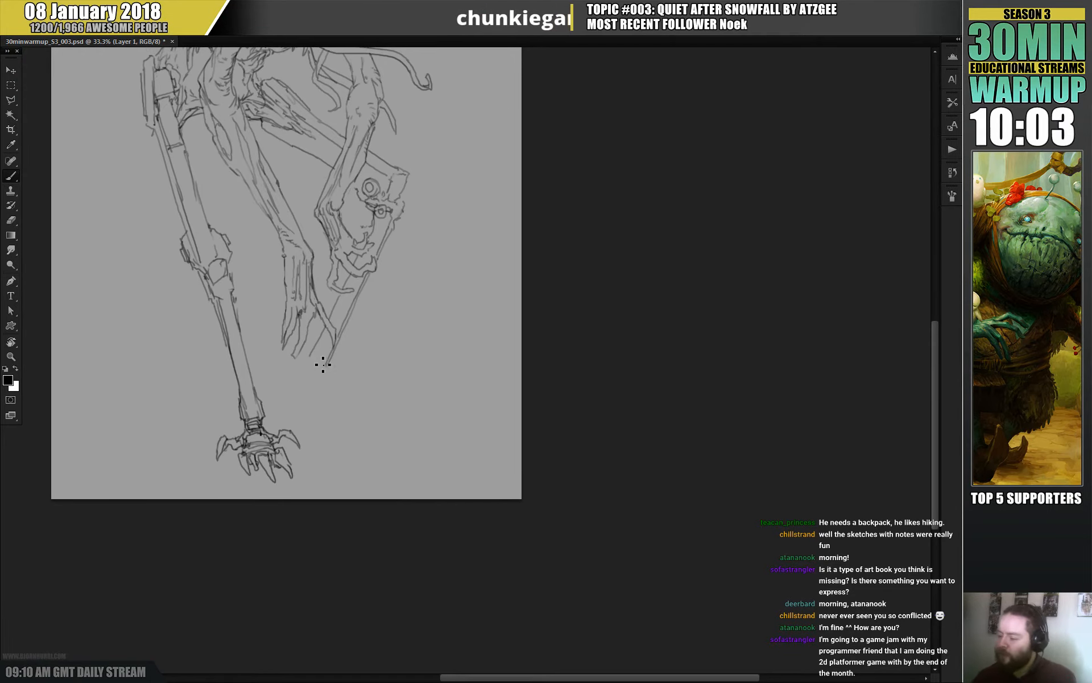
pyautogui.moveTo(326, 364)
pyautogui.mouseDown()
pyautogui.moveTo(308, 389)
pyautogui.moveTo(327, 375)
pyautogui.moveTo(316, 409)
pyautogui.moveTo(342, 423)
pyautogui.moveTo(332, 441)
pyautogui.moveTo(326, 410)
pyautogui.moveTo(310, 417)
pyautogui.moveTo(314, 406)
pyautogui.moveTo(345, 415)
pyautogui.moveTo(322, 423)
pyautogui.mouseUp()
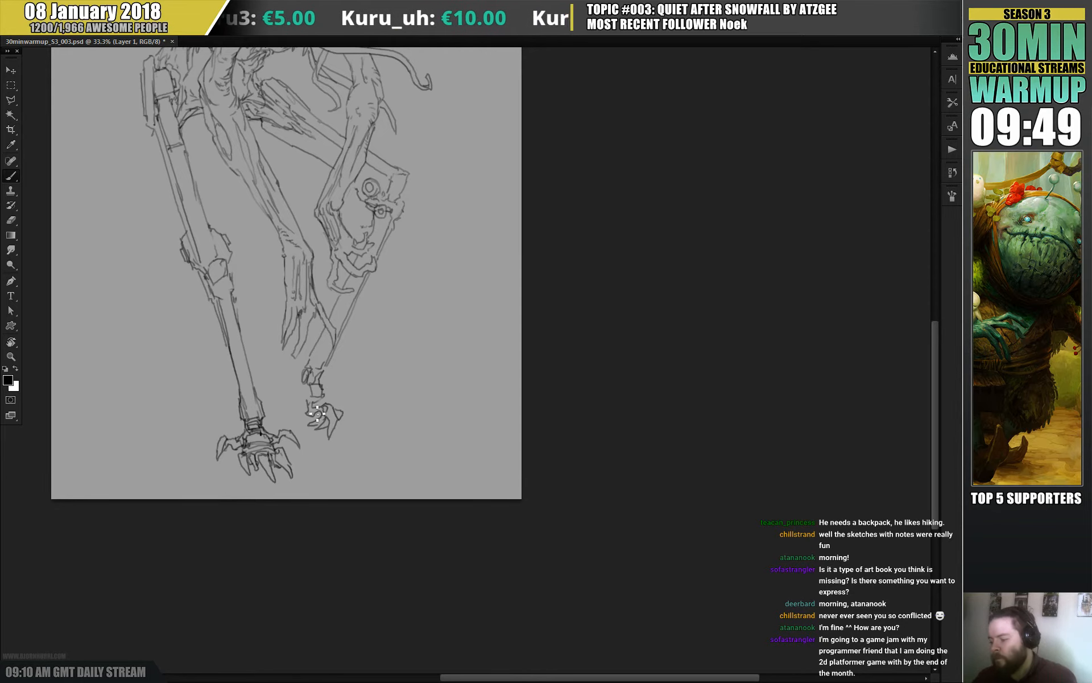
pyautogui.moveTo(310, 417); pyautogui.dragTo(289, 422)
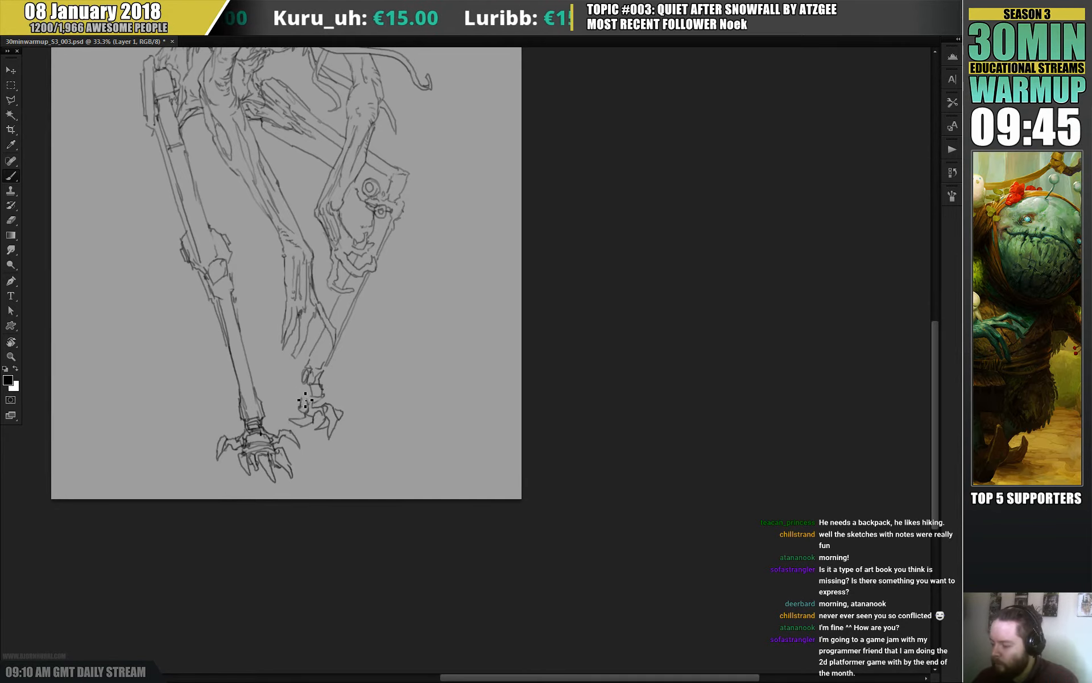
pyautogui.moveTo(301, 405)
pyautogui.mouseDown()
pyautogui.moveTo(274, 400)
pyautogui.moveTo(287, 404)
pyautogui.moveTo(275, 400)
pyautogui.moveTo(280, 424)
pyautogui.moveTo(299, 382)
pyautogui.moveTo(316, 401)
pyautogui.mouseUp()
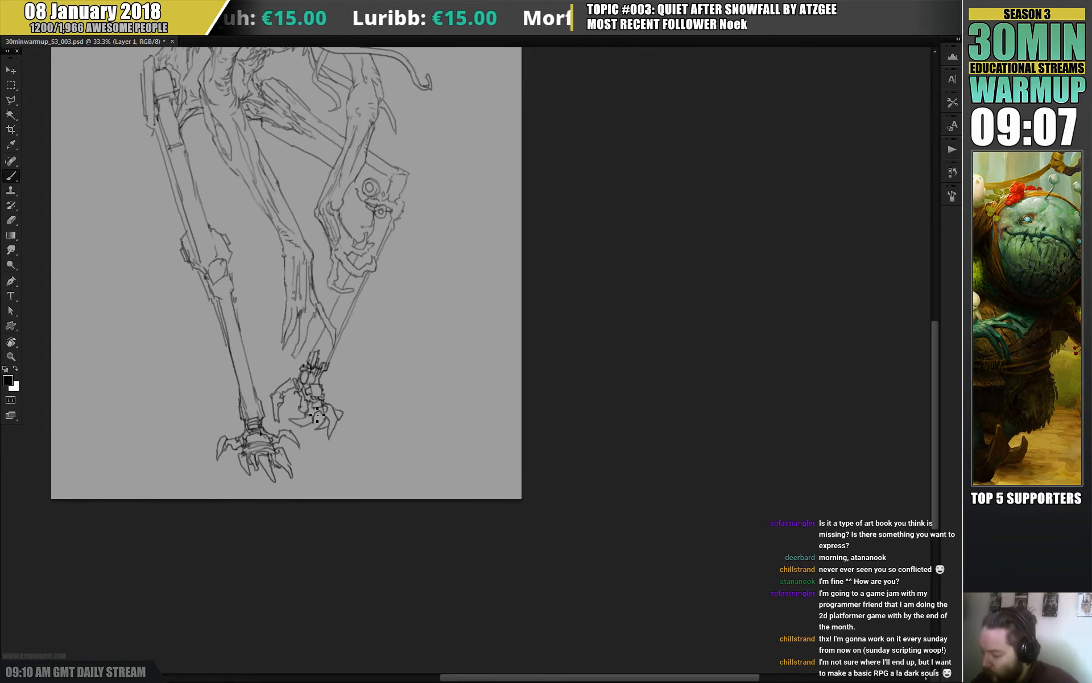
pyautogui.press('e')
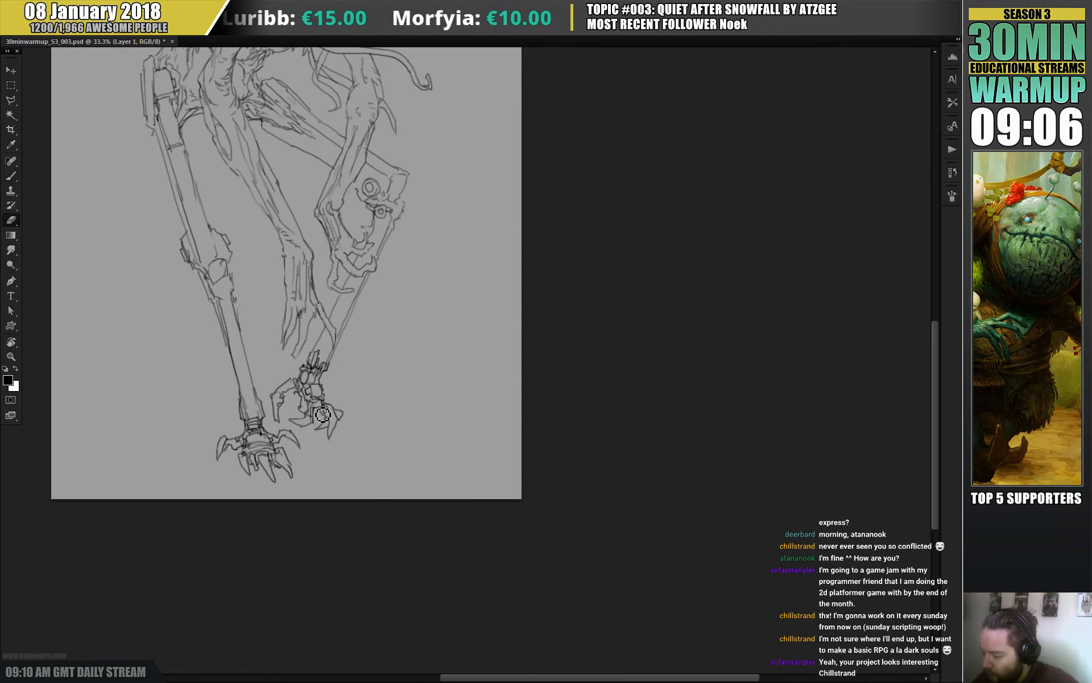
pyautogui.press('b')
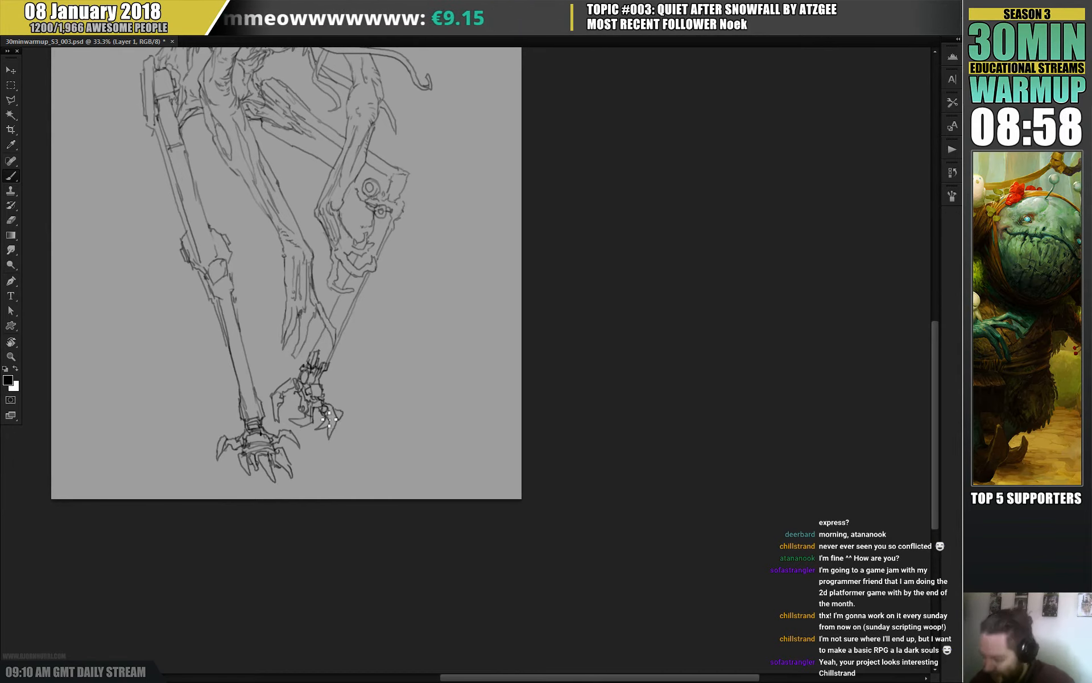
# - Add mechanical segment lines to the far leg's lower shin above the clawed foot, erasing stray lines
pyautogui.moveTo(362, 357); pyautogui.dragTo(361, 358)
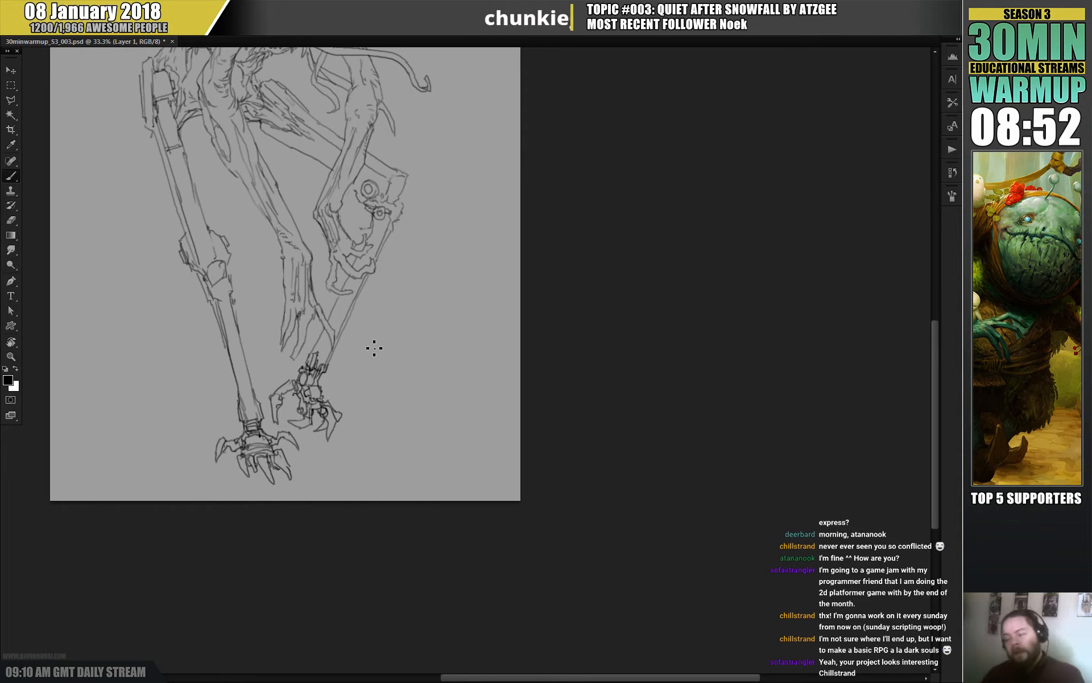
pyautogui.moveTo(339, 316); pyautogui.dragTo(327, 331)
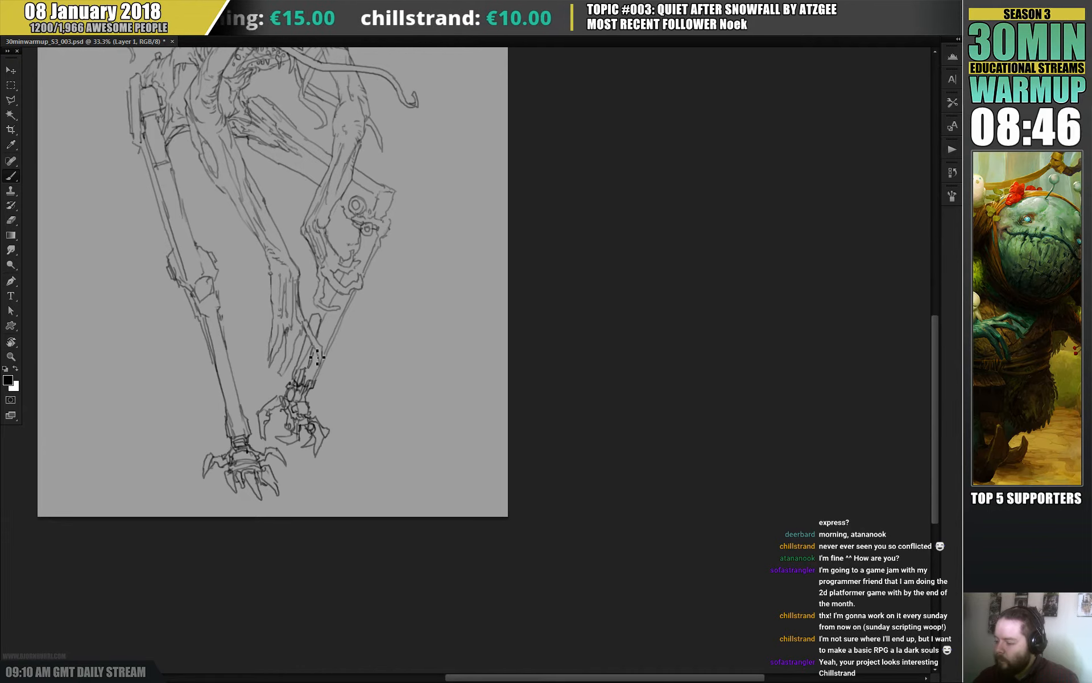
pyautogui.press('e')
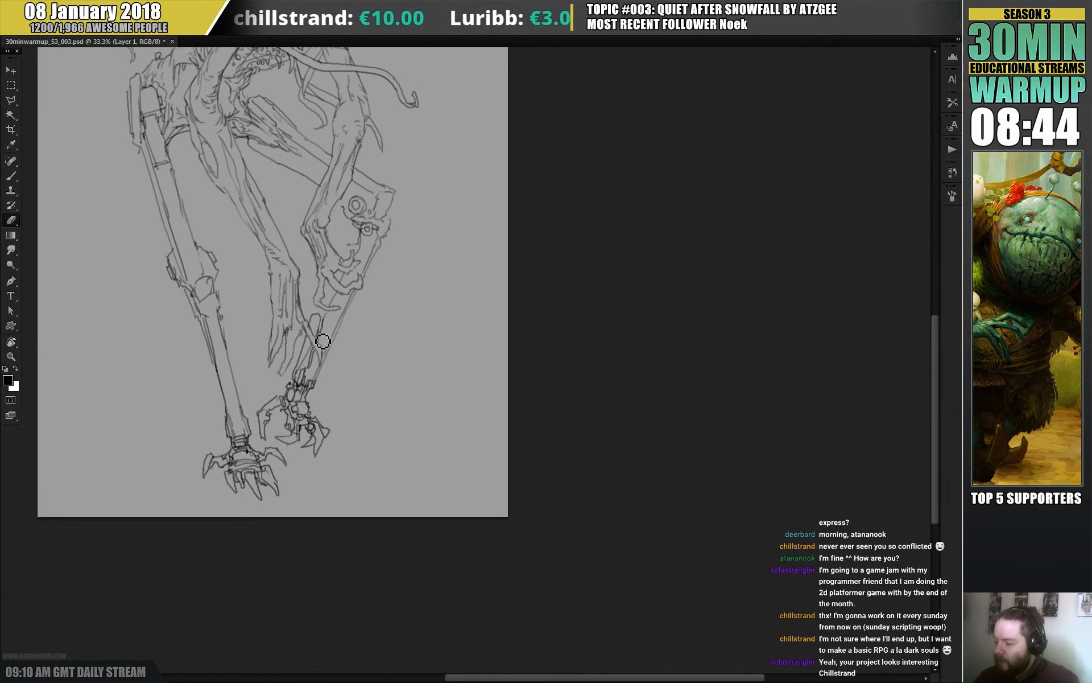
pyautogui.press('b')
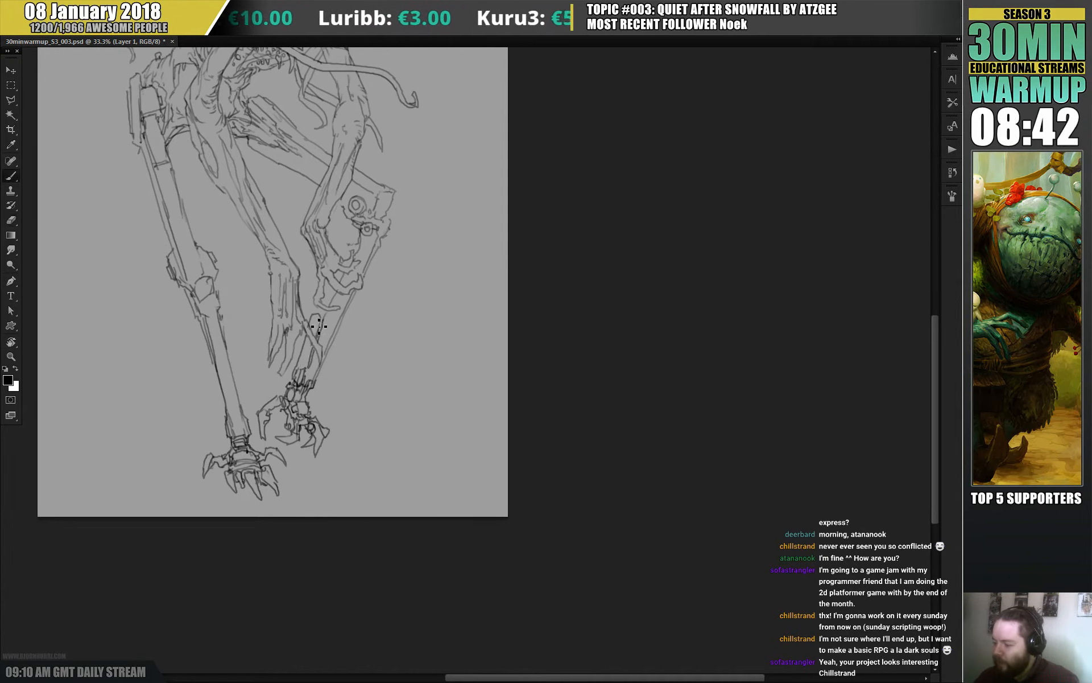
pyautogui.moveTo(300, 367); pyautogui.dragTo(307, 364)
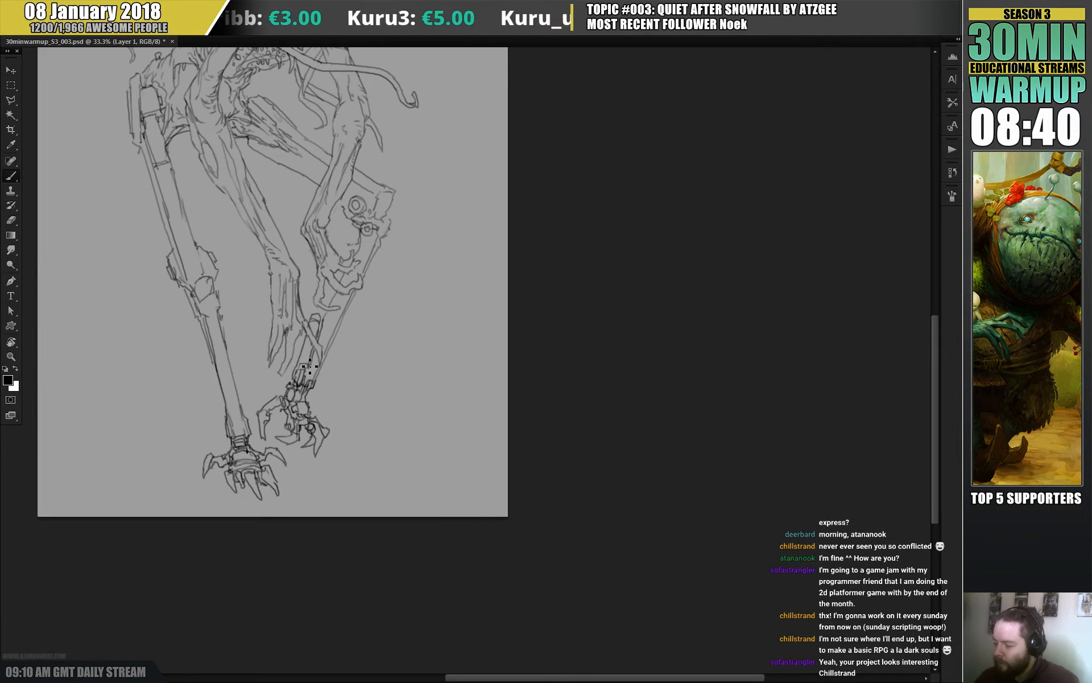
pyautogui.moveTo(225, 421); pyautogui.dragTo(215, 367)
pyautogui.moveTo(420, 268); pyautogui.dragTo(391, 344)
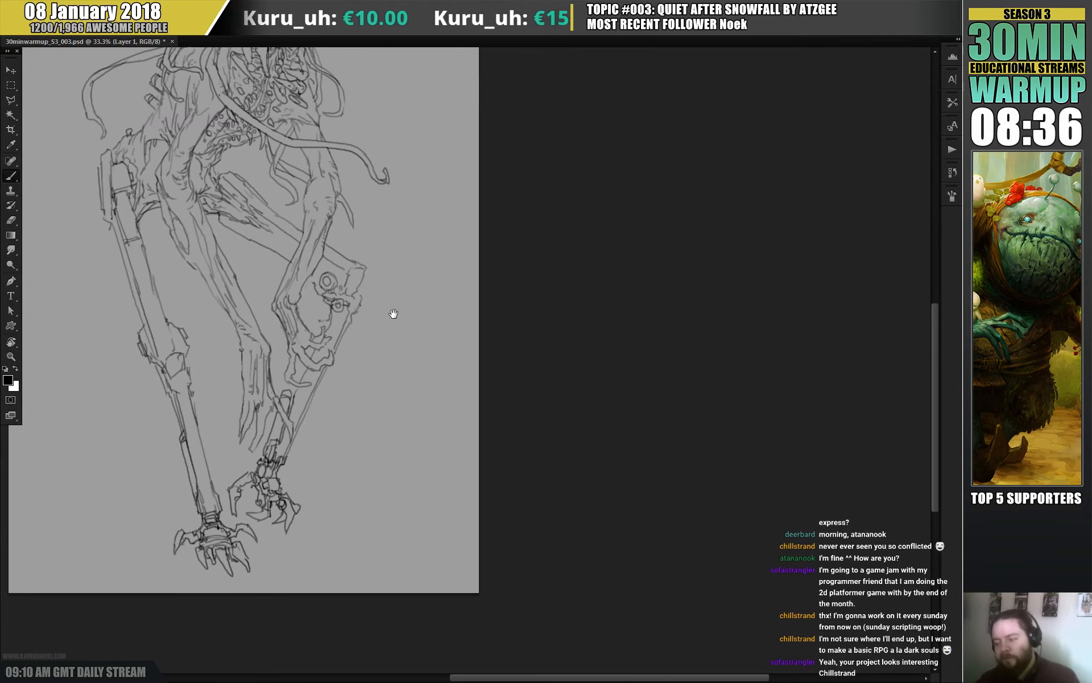
# - Add a short dark detail mark to the outer edge of the near arm's wrist
pyautogui.moveTo(430, 385); pyautogui.dragTo(423, 398)
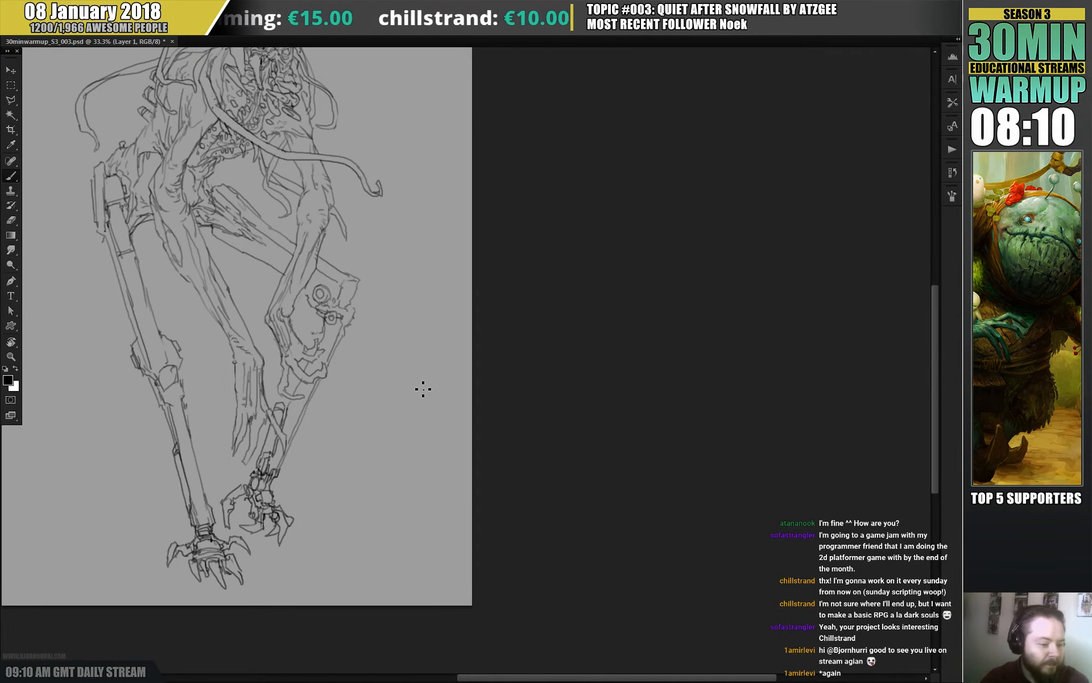
pyautogui.moveTo(234, 359); pyautogui.dragTo(236, 367)
pyautogui.moveTo(296, 290); pyautogui.dragTo(330, 300)
pyautogui.moveTo(456, 288)
pyautogui.mouseDown()
pyautogui.moveTo(463, 295)
pyautogui.moveTo(456, 268)
pyautogui.moveTo(455, 342)
pyautogui.mouseUp()
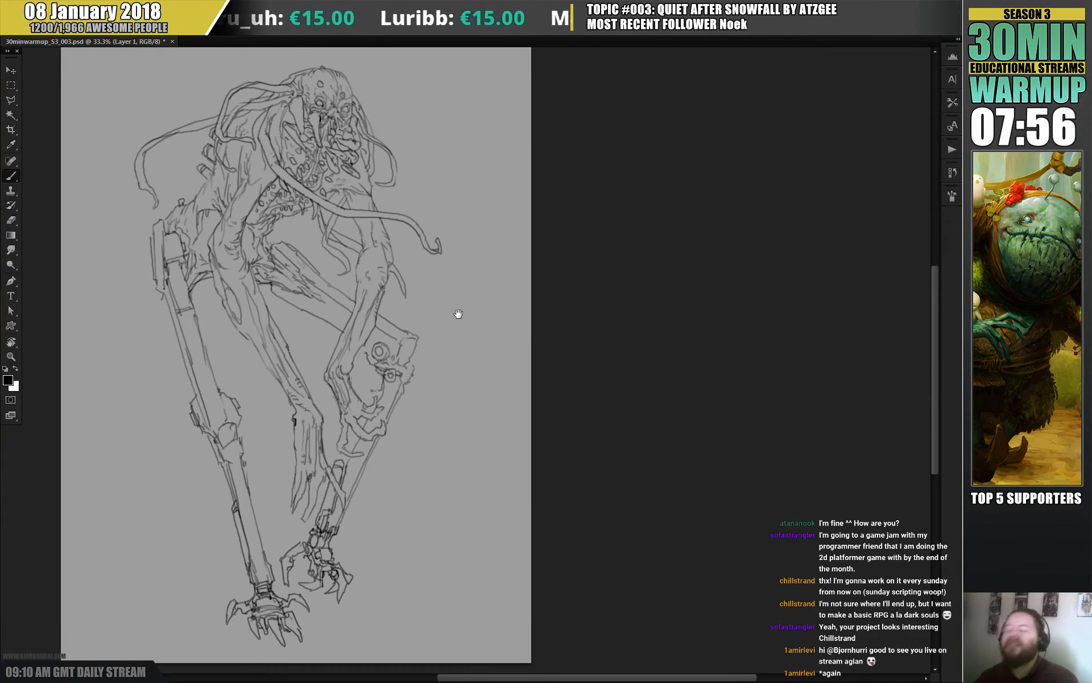
# - Draw long curved tubes hanging from the near hip behind the mechanical leg
pyautogui.moveTo(405, 301); pyautogui.dragTo(384, 331)
pyautogui.moveTo(169, 284); pyautogui.dragTo(199, 500)
pyautogui.moveTo(173, 287); pyautogui.dragTo(196, 492)
pyautogui.moveTo(184, 317); pyautogui.dragTo(162, 356)
pyautogui.moveTo(162, 355); pyautogui.dragTo(199, 549)
pyautogui.moveTo(147, 390); pyautogui.dragTo(227, 541)
pyautogui.moveTo(181, 335); pyautogui.dragTo(170, 364)
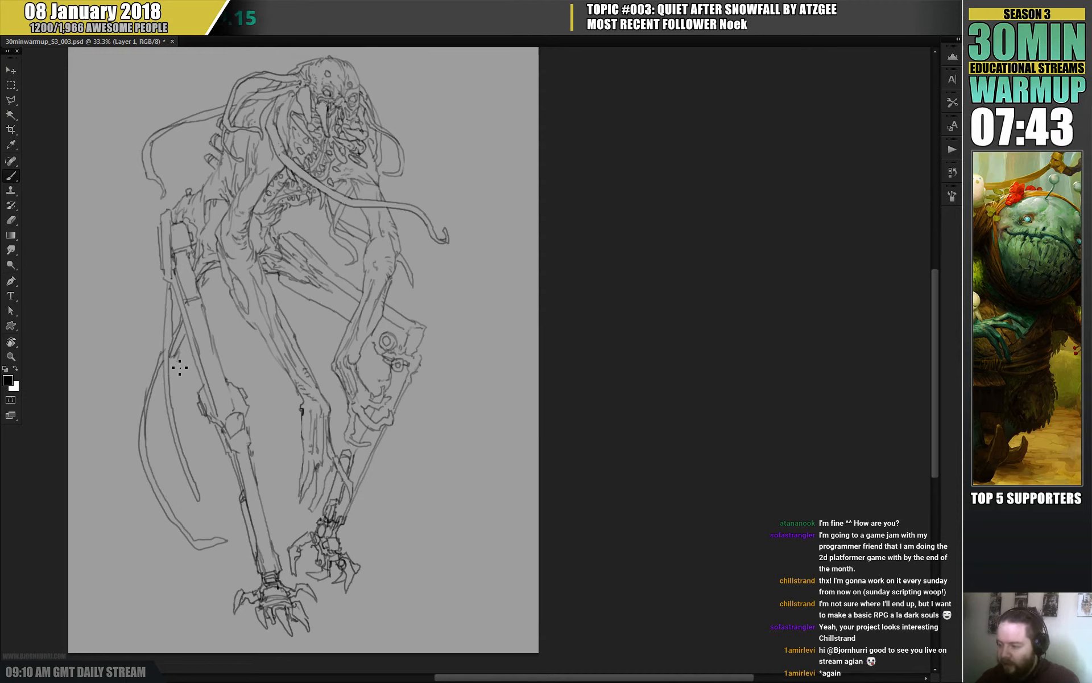
# - Add more hanging tubes behind the near leg, a cable trailing from its knee, and small lines under the hip
pyautogui.moveTo(213, 267); pyautogui.dragTo(200, 294)
pyautogui.moveTo(186, 336); pyautogui.dragTo(169, 463)
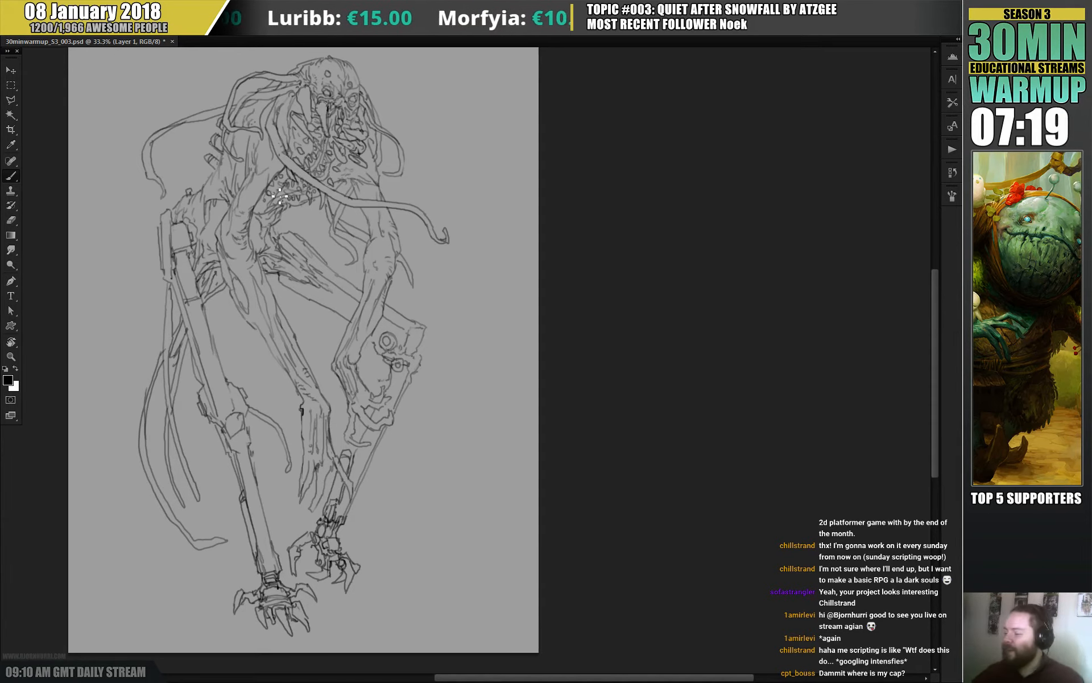
pyautogui.moveTo(161, 261); pyautogui.dragTo(154, 411)
pyautogui.moveTo(144, 314); pyautogui.dragTo(159, 283)
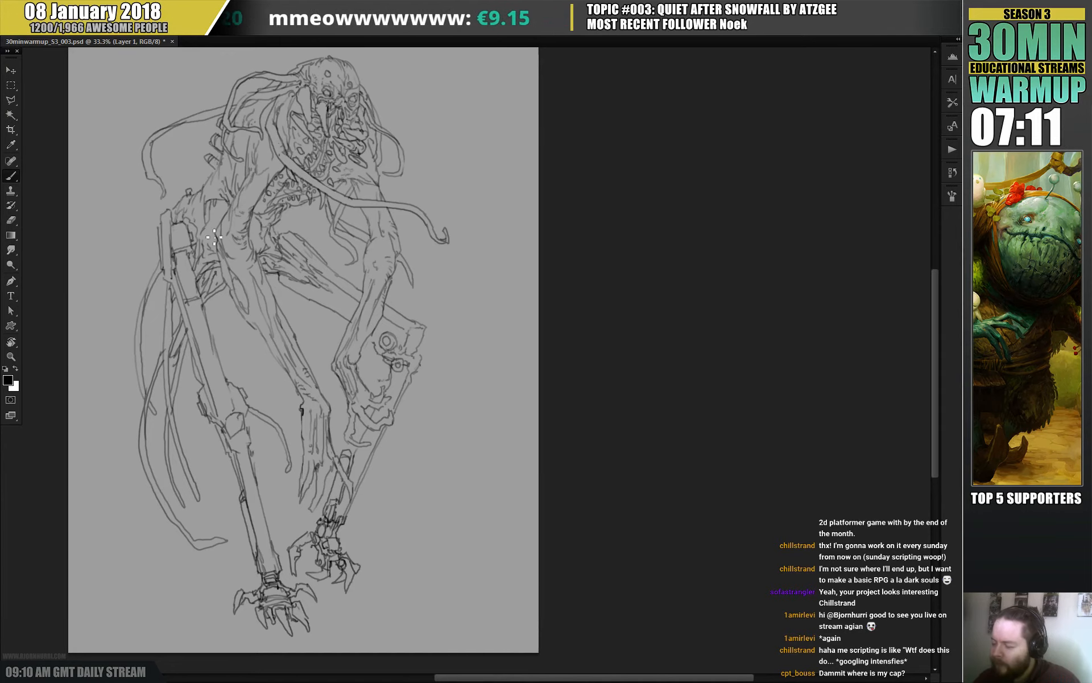
# - Add small drip-like marks beneath the hip, between the near leg and the near arm
pyautogui.moveTo(330, 245); pyautogui.dragTo(331, 226)
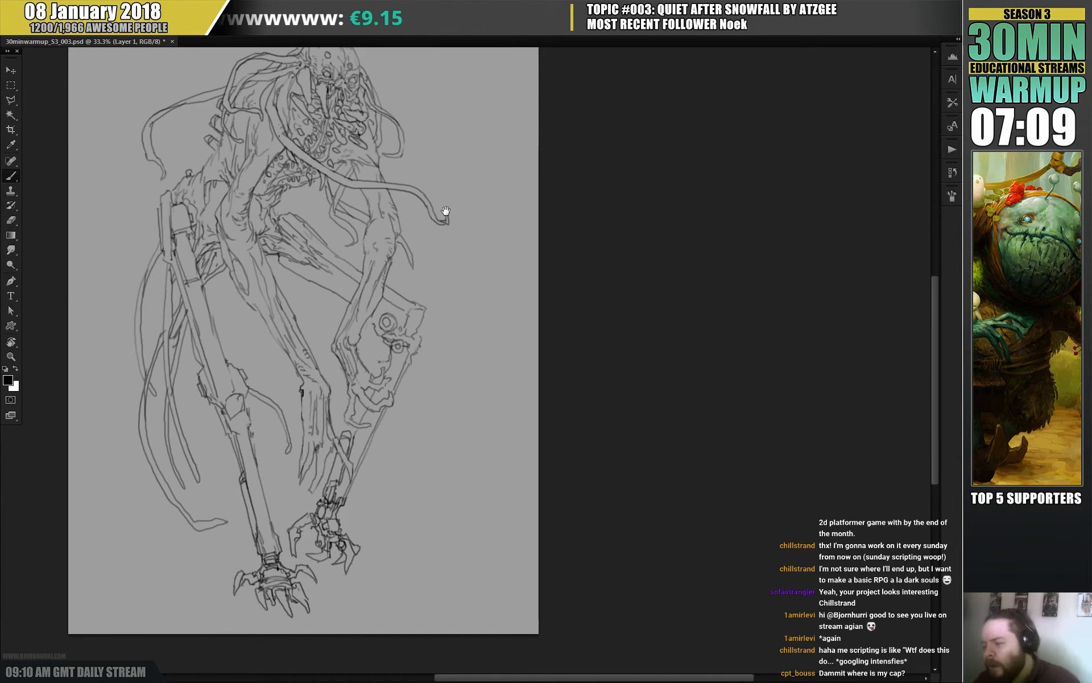
pyautogui.moveTo(444, 212); pyautogui.dragTo(437, 227)
pyautogui.moveTo(218, 293); pyautogui.dragTo(217, 299)
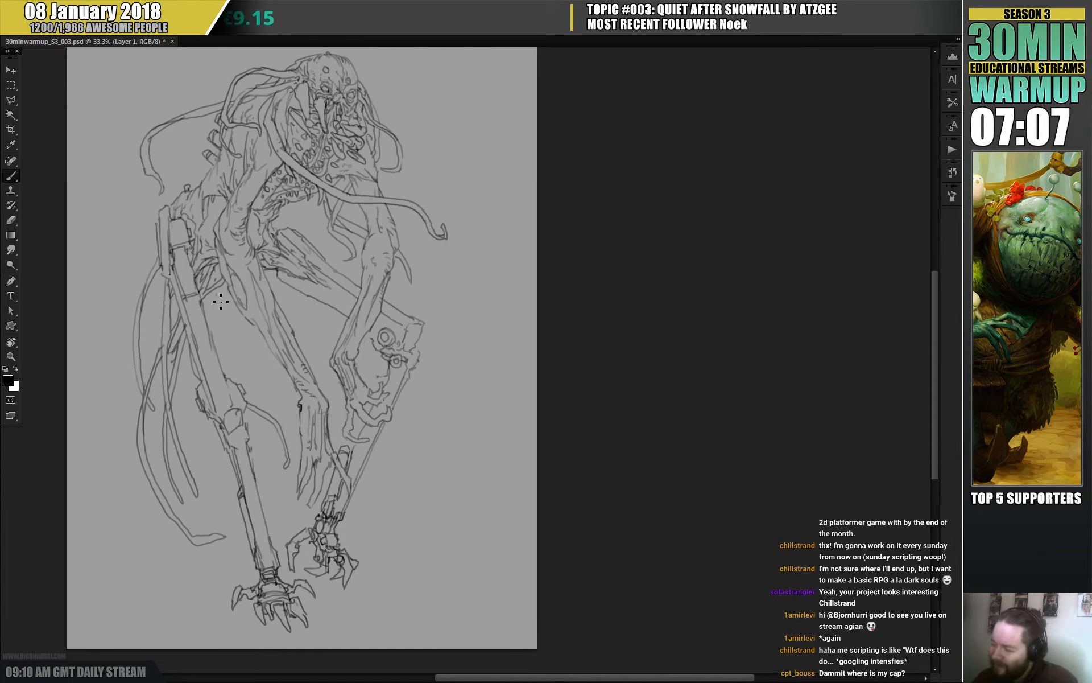
pyautogui.click(217, 303)
pyautogui.click(217, 309)
# - Sketch a large cylinder on the creature's upper back and fill the gap between it and the head with mechanical detail
pyautogui.moveTo(381, 222); pyautogui.dragTo(327, 289)
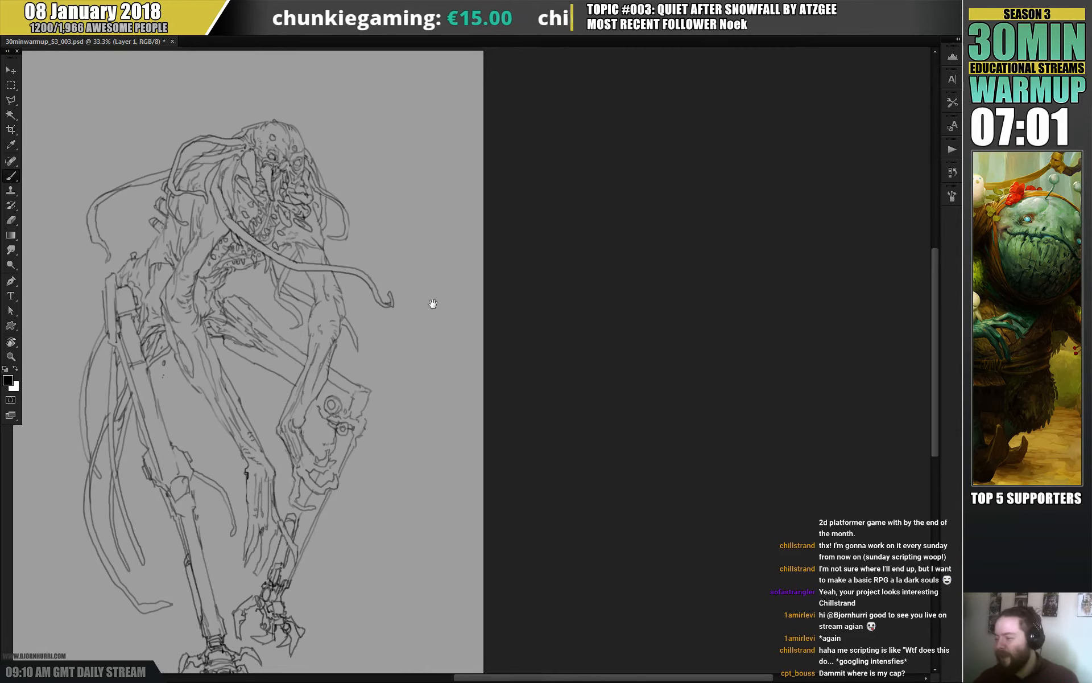
pyautogui.moveTo(431, 305)
pyautogui.mouseDown()
pyautogui.moveTo(431, 292)
pyautogui.moveTo(595, 322)
pyautogui.moveTo(607, 347)
pyautogui.moveTo(514, 302)
pyautogui.mouseUp()
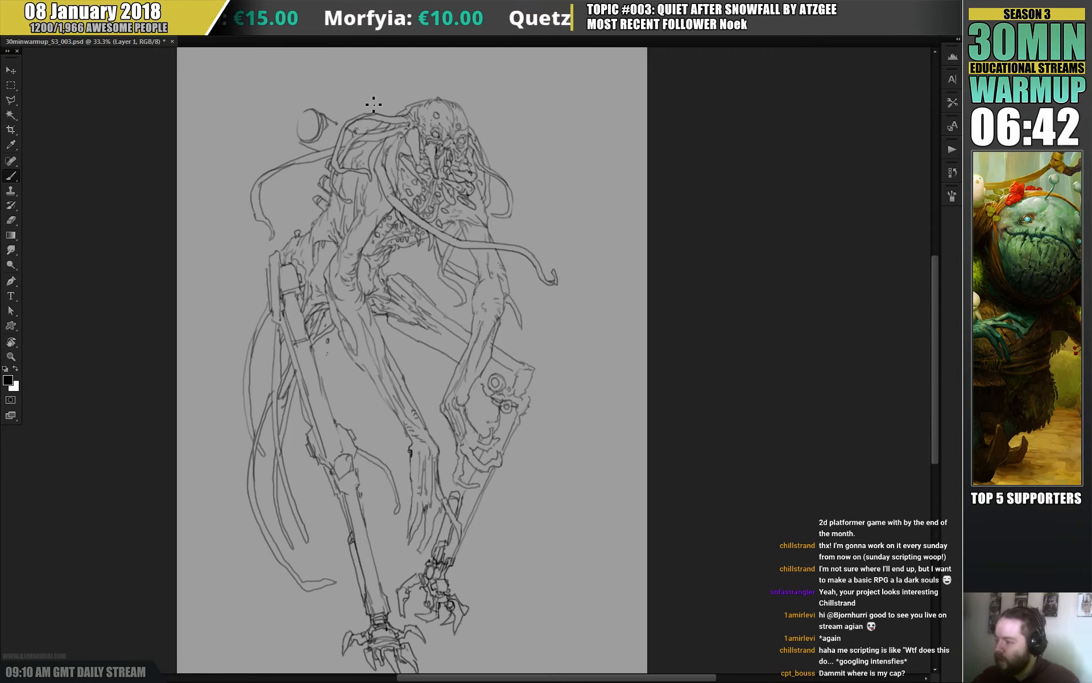
pyautogui.moveTo(355, 112); pyautogui.dragTo(368, 130)
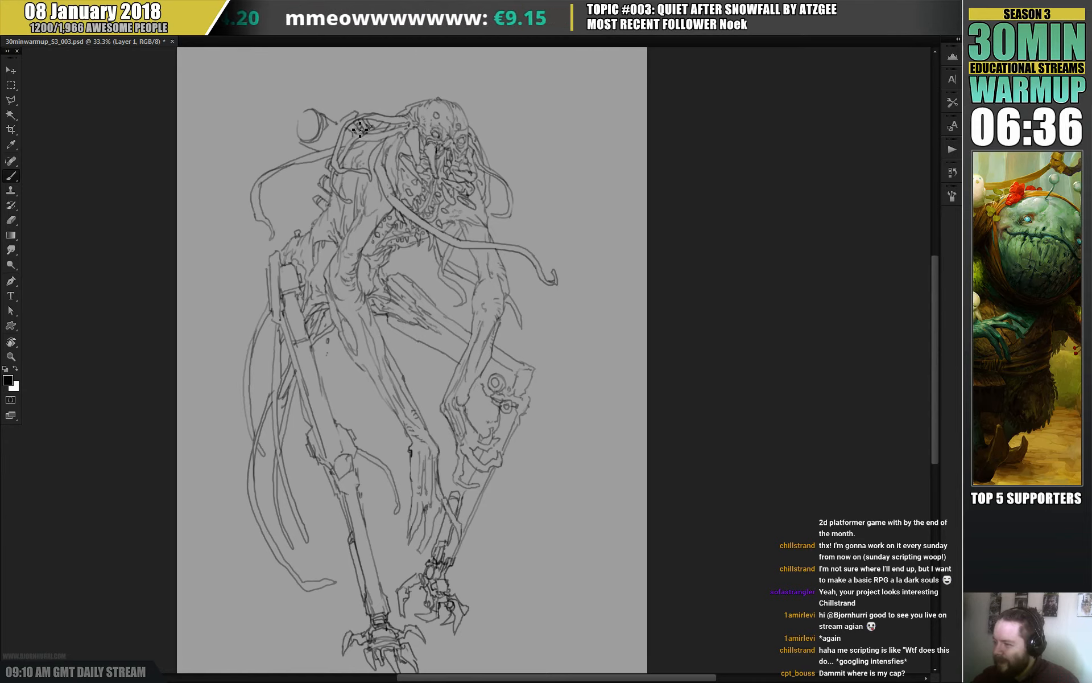
pyautogui.moveTo(362, 125); pyautogui.dragTo(378, 128)
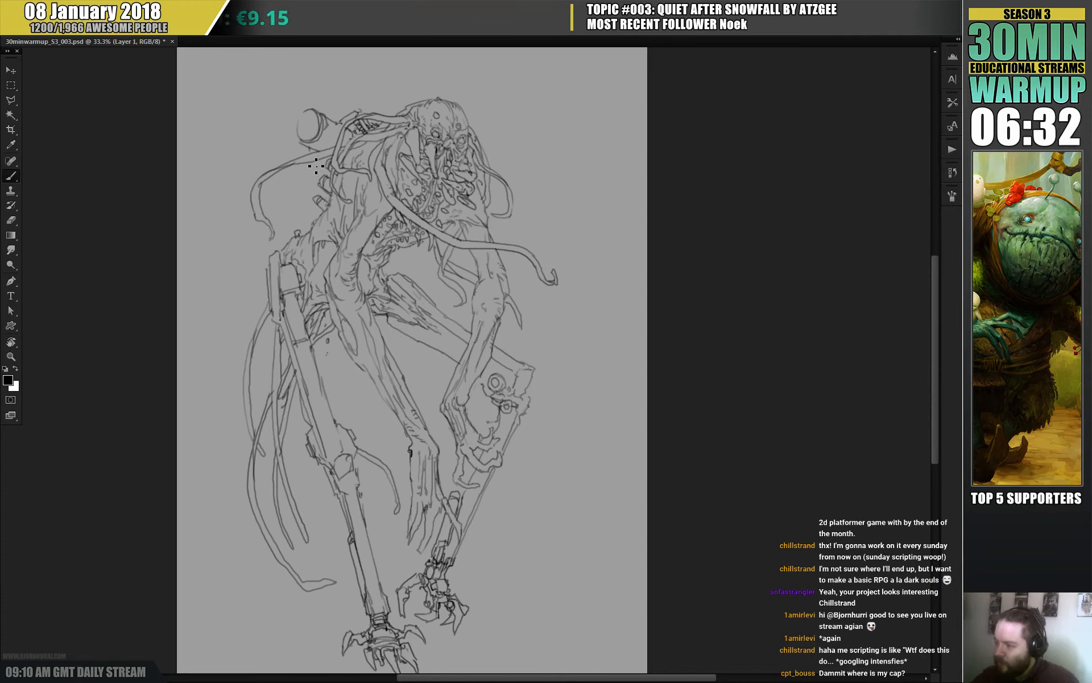
# - Draw curved connectors on the back under the large cylinder and a smaller cylinder below them
pyautogui.moveTo(313, 162)
pyautogui.mouseDown()
pyautogui.moveTo(312, 182)
pyautogui.moveTo(327, 171)
pyautogui.mouseUp()
pyautogui.moveTo(484, 209); pyautogui.dragTo(485, 210)
pyautogui.moveTo(512, 155); pyautogui.dragTo(510, 149)
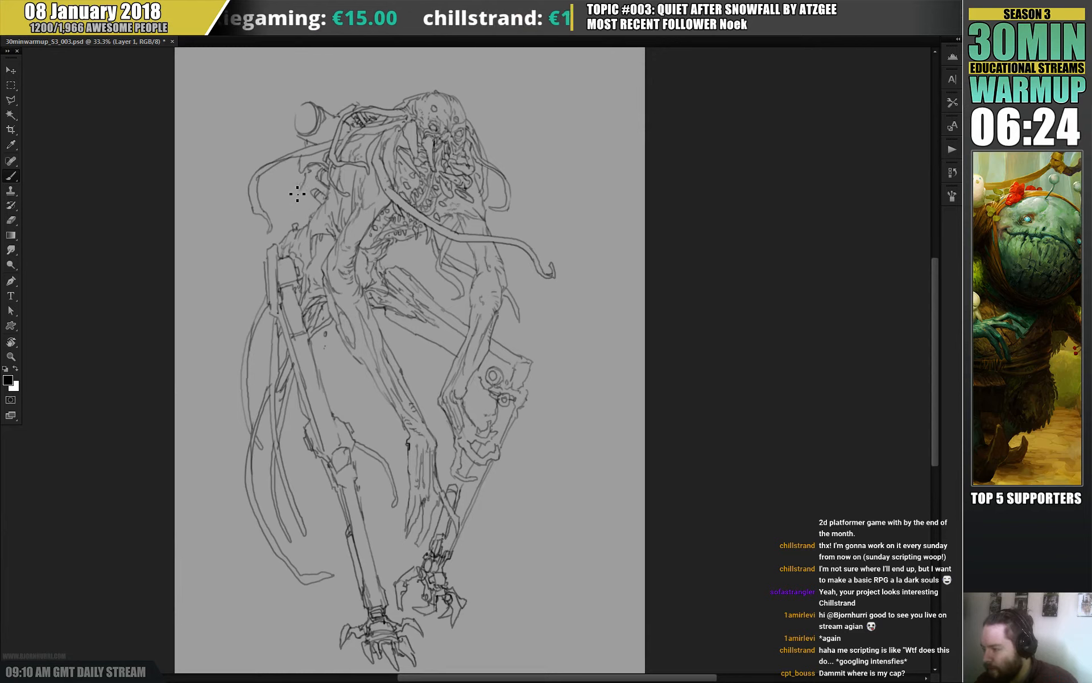
pyautogui.moveTo(293, 190)
pyautogui.mouseDown()
pyautogui.moveTo(313, 203)
pyautogui.moveTo(318, 189)
pyautogui.mouseUp()
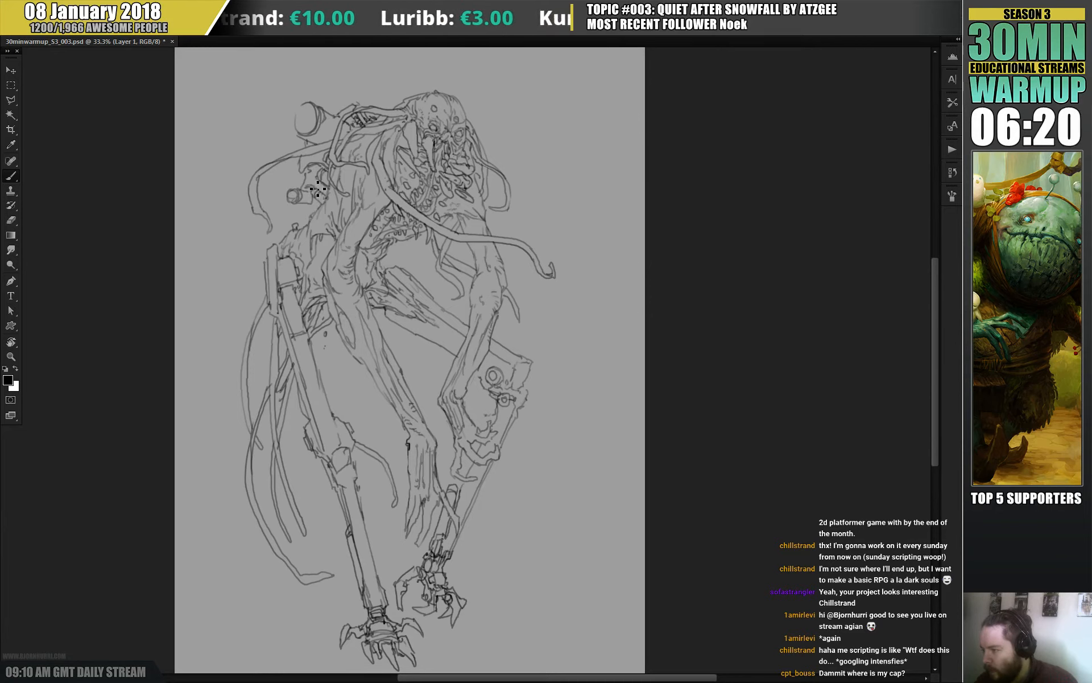
pyautogui.moveTo(555, 219)
pyautogui.mouseDown()
pyautogui.moveTo(475, 219)
pyautogui.moveTo(448, 267)
pyautogui.mouseUp()
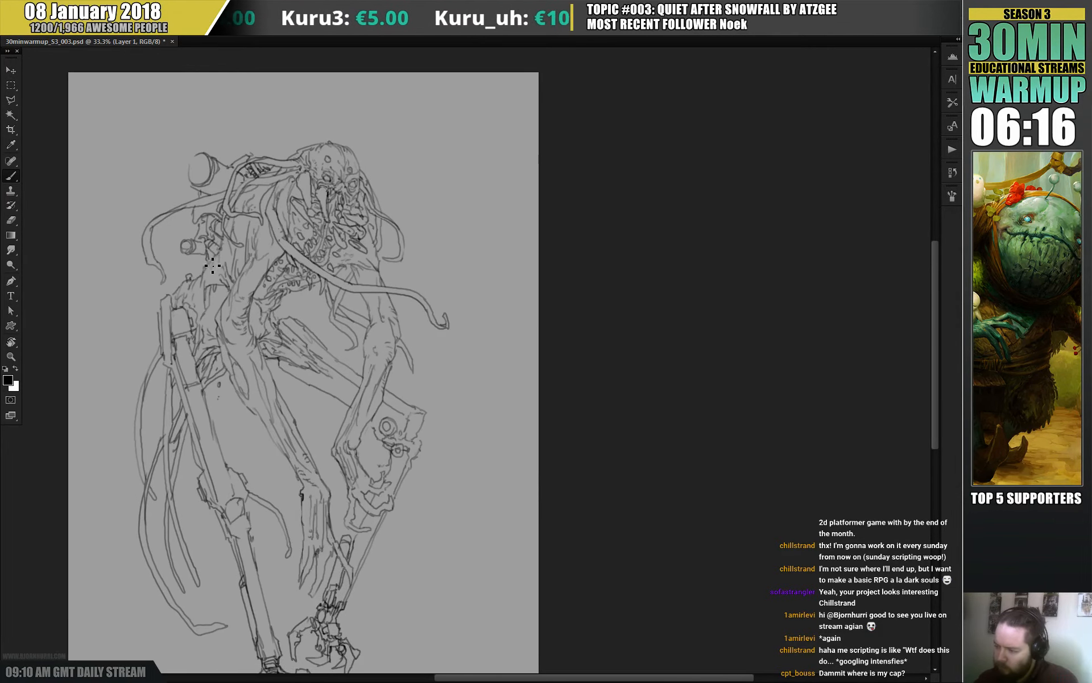
# - Draw a ringed, vented interior in the large back cylinder's open end and darken the end of the smaller cylinder
pyautogui.moveTo(488, 299)
pyautogui.mouseDown()
pyautogui.moveTo(482, 309)
pyautogui.moveTo(526, 284)
pyautogui.mouseUp()
pyautogui.moveTo(239, 145); pyautogui.dragTo(238, 161)
pyautogui.moveTo(232, 153); pyautogui.dragTo(237, 154)
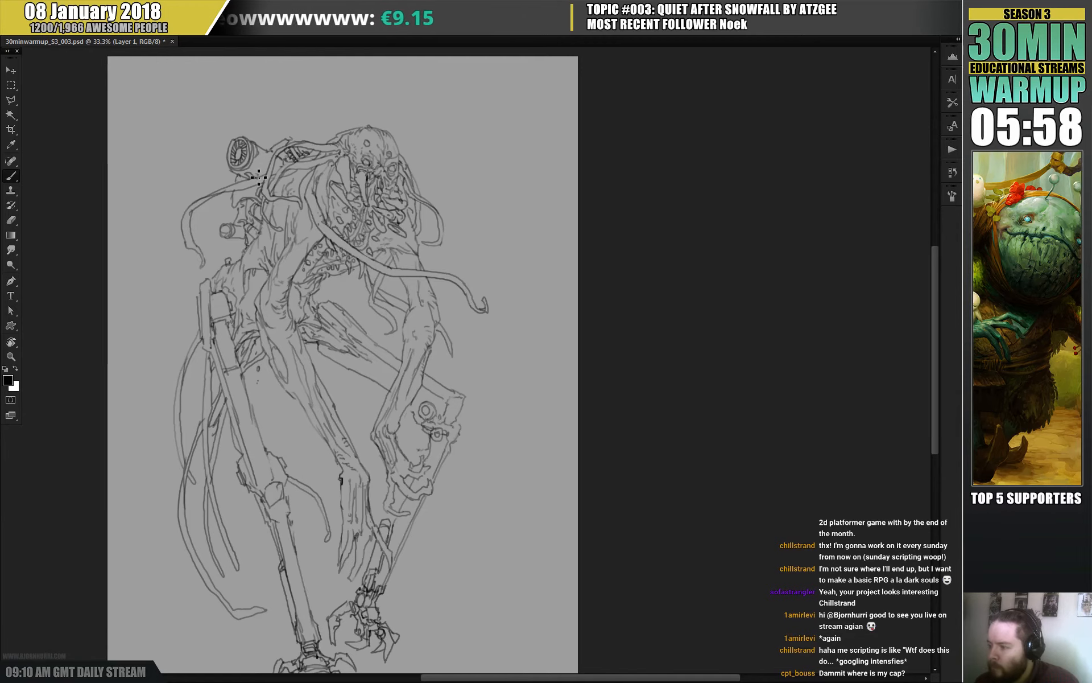
pyautogui.moveTo(365, 156); pyautogui.dragTo(291, 214)
pyautogui.moveTo(529, 306); pyautogui.dragTo(534, 353)
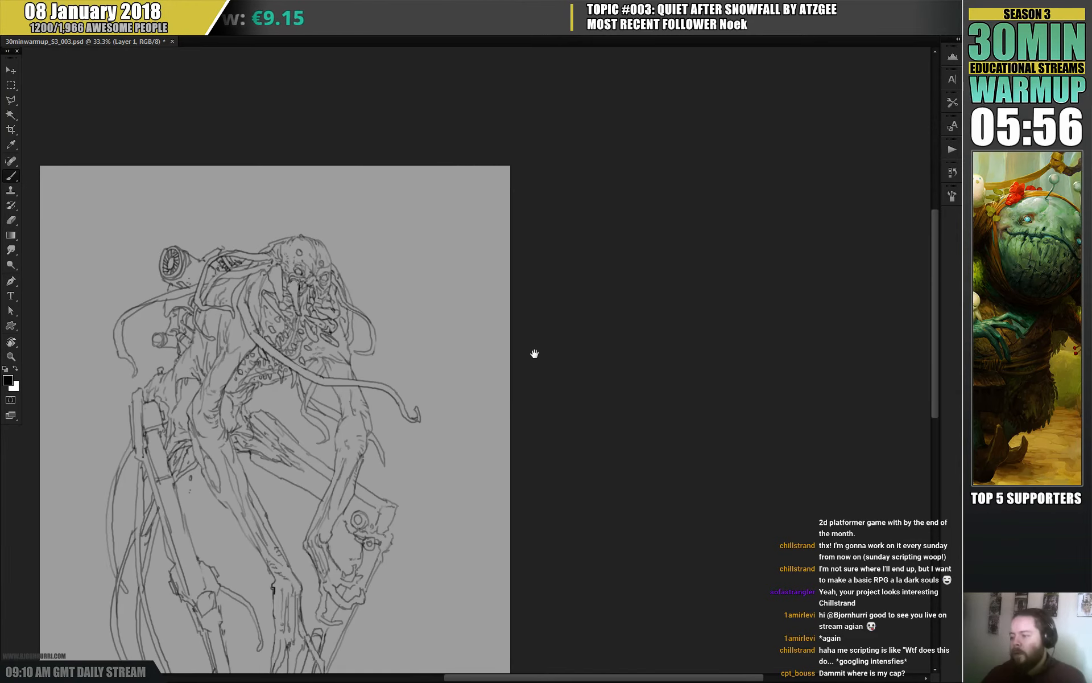
pyautogui.moveTo(162, 339); pyautogui.dragTo(159, 341)
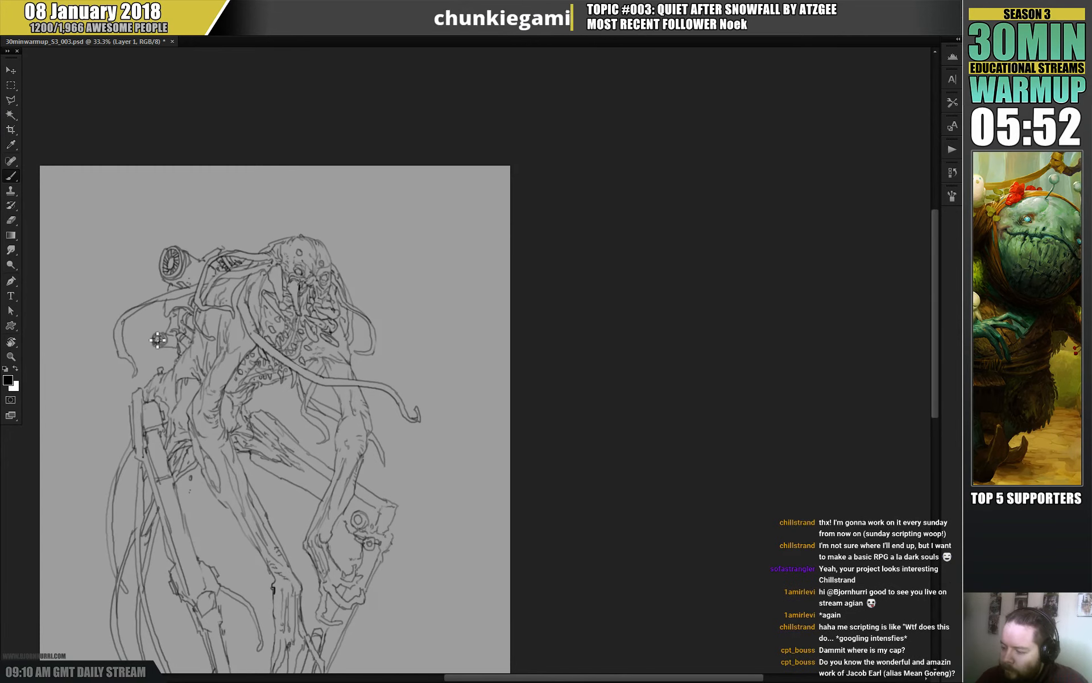
pyautogui.moveTo(156, 341); pyautogui.dragTo(159, 339)
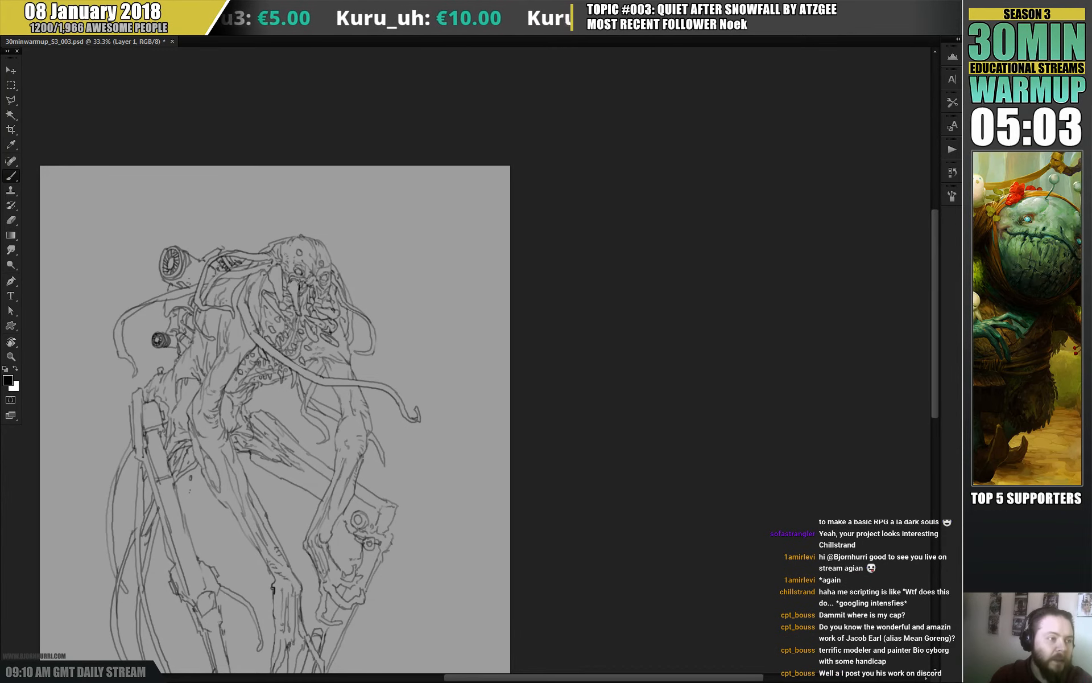
# - Switch to the browser to examine the armoured mech reference image, and return to the canvas
pyautogui.hotkey('alt', 'Tab')
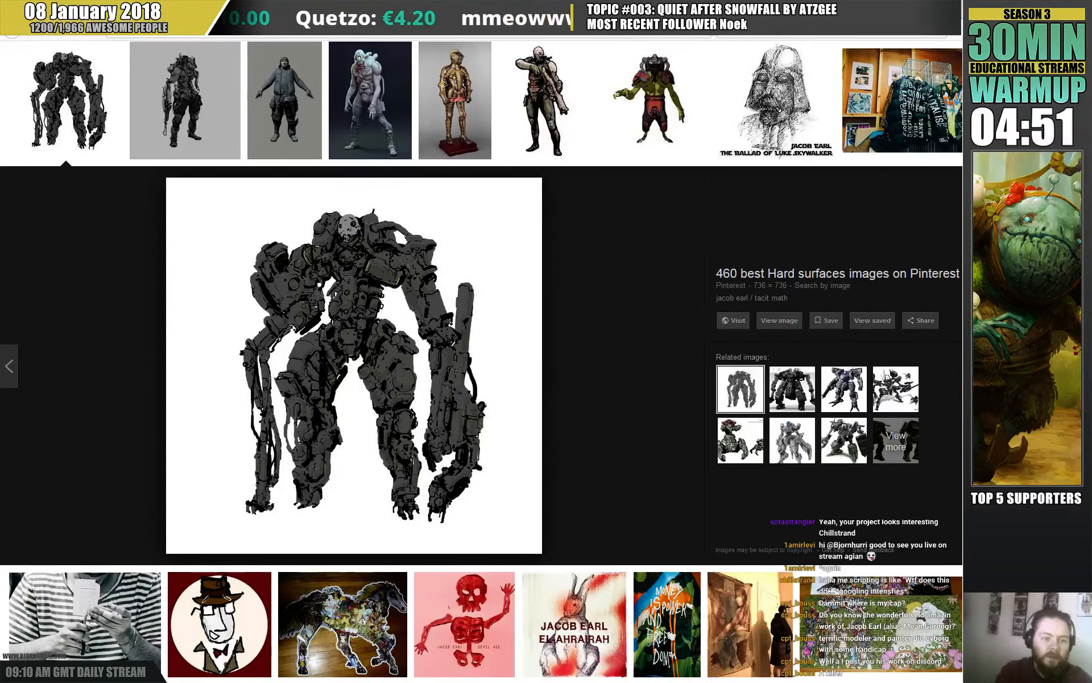
pyautogui.hotkey('alt', 'Tab')
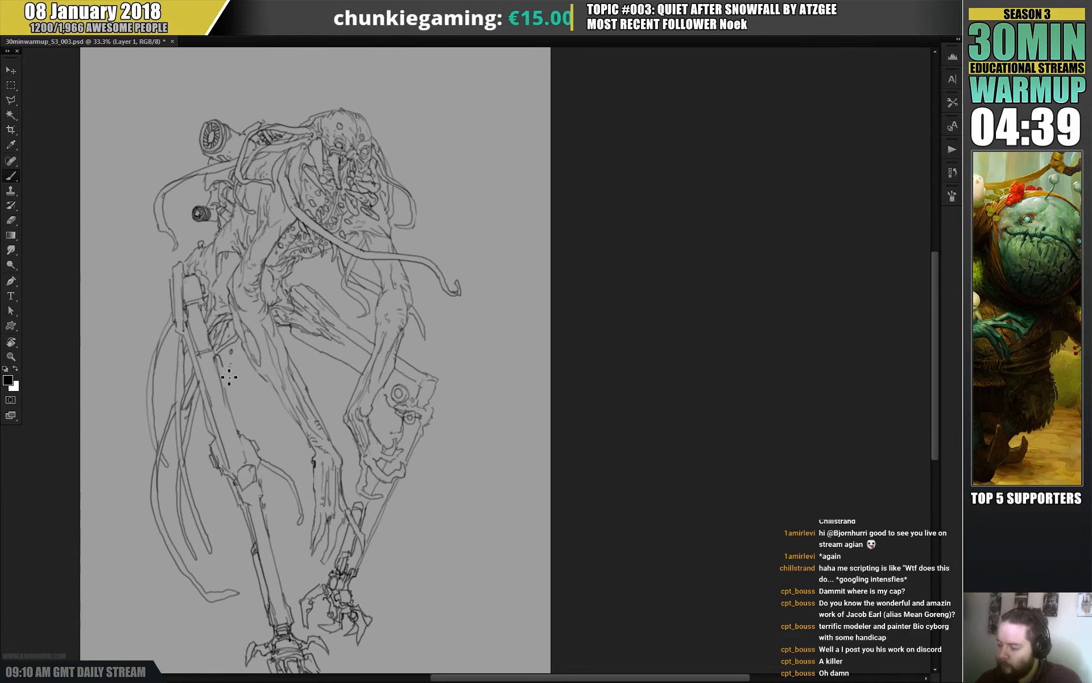
# - Draw a curved, blade-like spur projecting from the far knee and add details to the near leg's shaft and knee joint
pyautogui.moveTo(231, 401)
pyautogui.mouseDown()
pyautogui.moveTo(232, 411)
pyautogui.moveTo(244, 387)
pyautogui.mouseUp()
pyautogui.moveTo(445, 302); pyautogui.dragTo(429, 305)
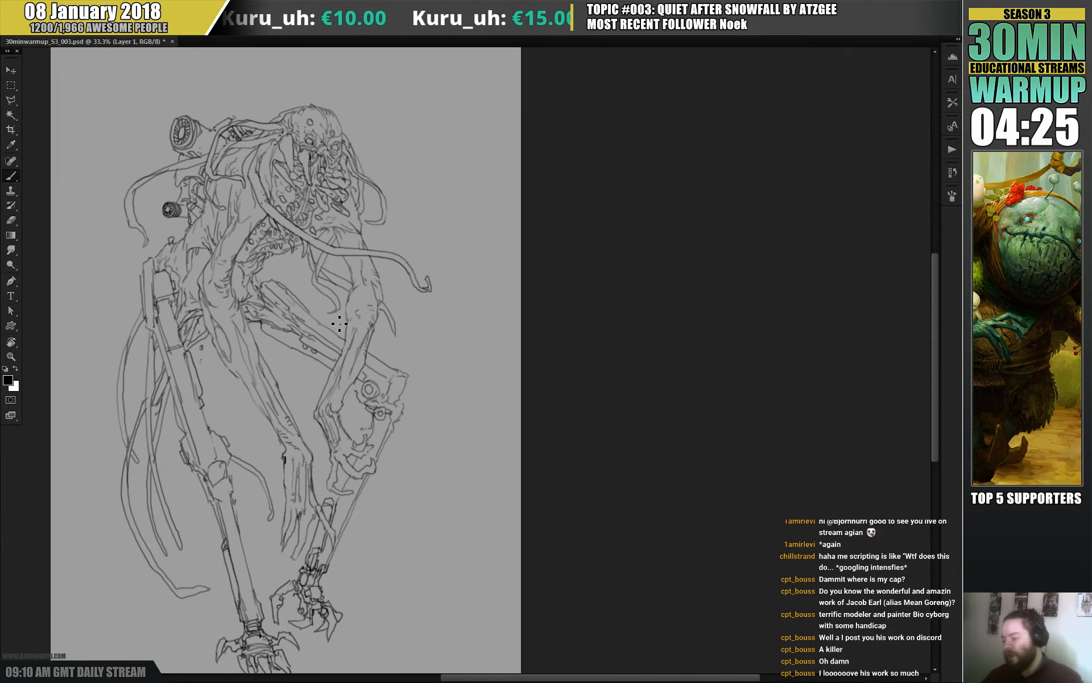
pyautogui.moveTo(397, 404); pyautogui.dragTo(435, 393)
pyautogui.moveTo(434, 393); pyautogui.dragTo(401, 411)
pyautogui.moveTo(209, 473); pyautogui.dragTo(238, 483)
# - Rotate the whole sketch slightly clockwise with Free Transform so the near mechanical leg stands upright
pyautogui.hotkey('ctrl', 't')
pyautogui.moveTo(511, 333); pyautogui.dragTo(510, 378)
pyautogui.press('Return')
pyautogui.moveTo(510, 378); pyautogui.dragTo(518, 378)
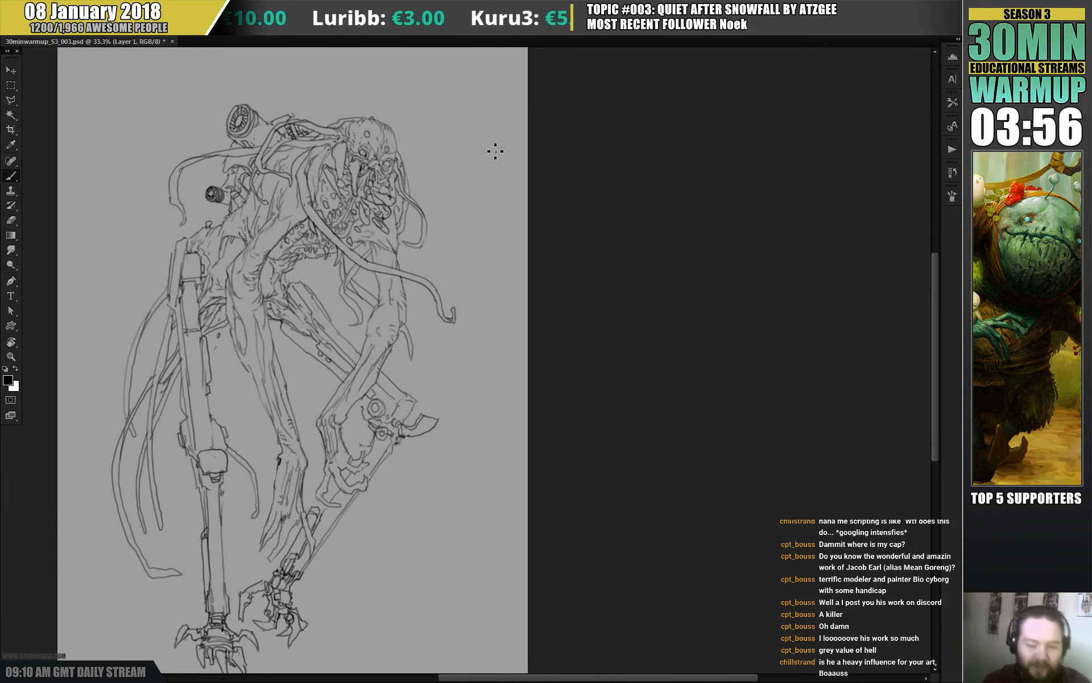
pyautogui.moveTo(349, 316); pyautogui.dragTo(376, 359)
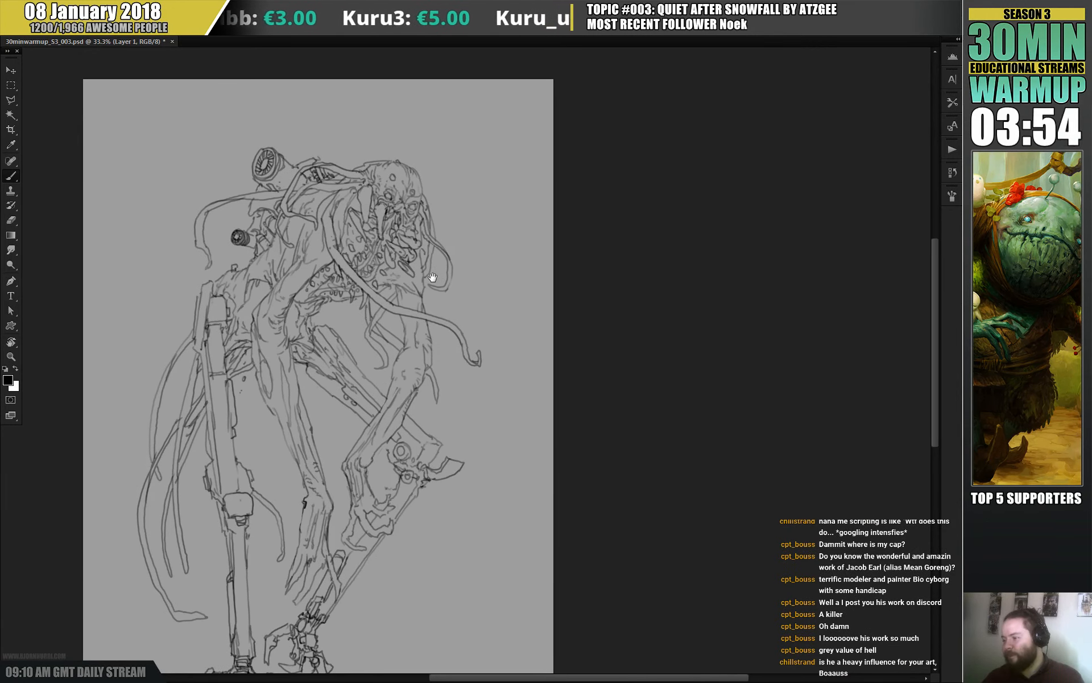
# - Lasso the head and front tentacles, shift them slightly up and back with Free Transform, deselect, and clean up the tentacle lines
pyautogui.press('l')
pyautogui.hotkey('shift', 'l')
pyautogui.moveTo(463, 164)
pyautogui.mouseDown()
pyautogui.moveTo(433, 137)
pyautogui.moveTo(323, 145)
pyautogui.moveTo(298, 162)
pyautogui.moveTo(287, 204)
pyautogui.moveTo(316, 236)
pyautogui.moveTo(377, 380)
pyautogui.moveTo(401, 357)
pyautogui.moveTo(410, 318)
pyautogui.moveTo(455, 370)
pyautogui.moveTo(500, 287)
pyautogui.moveTo(464, 165)
pyautogui.mouseUp()
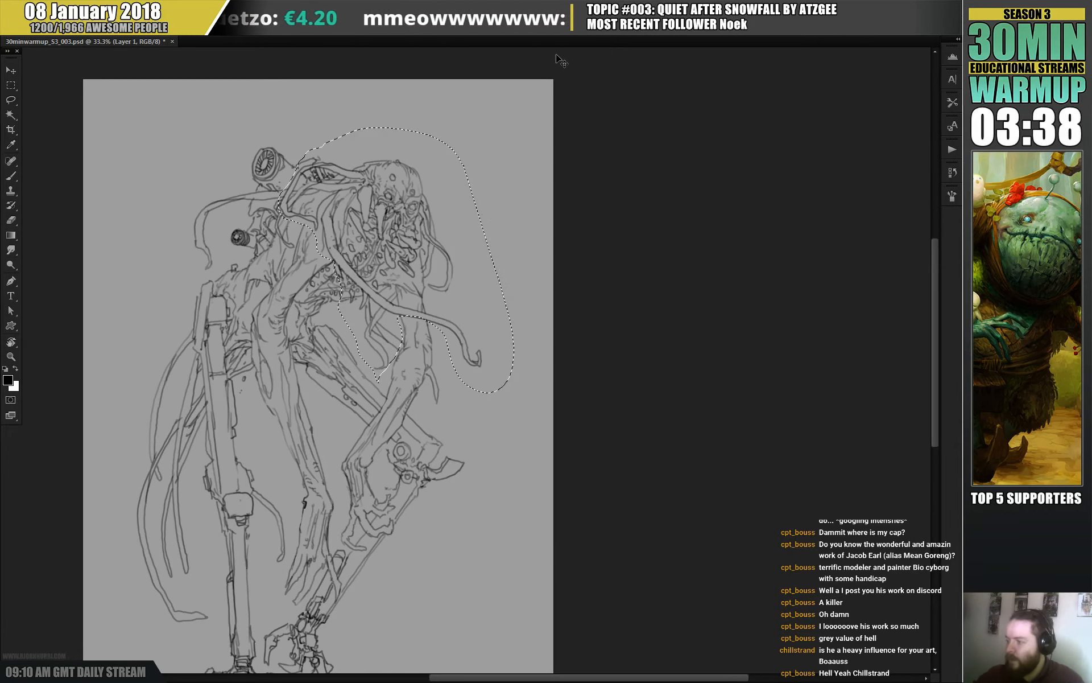
pyautogui.hotkey('ctrl', 't')
pyautogui.click(545, 28)
pyautogui.moveTo(512, 128); pyautogui.dragTo(465, 74)
pyautogui.moveTo(419, 114)
pyautogui.mouseDown()
pyautogui.moveTo(403, 101)
pyautogui.moveTo(341, 122)
pyautogui.mouseUp()
pyautogui.press('Return')
pyautogui.hotkey('ctrl', 'd')
pyautogui.press('e')
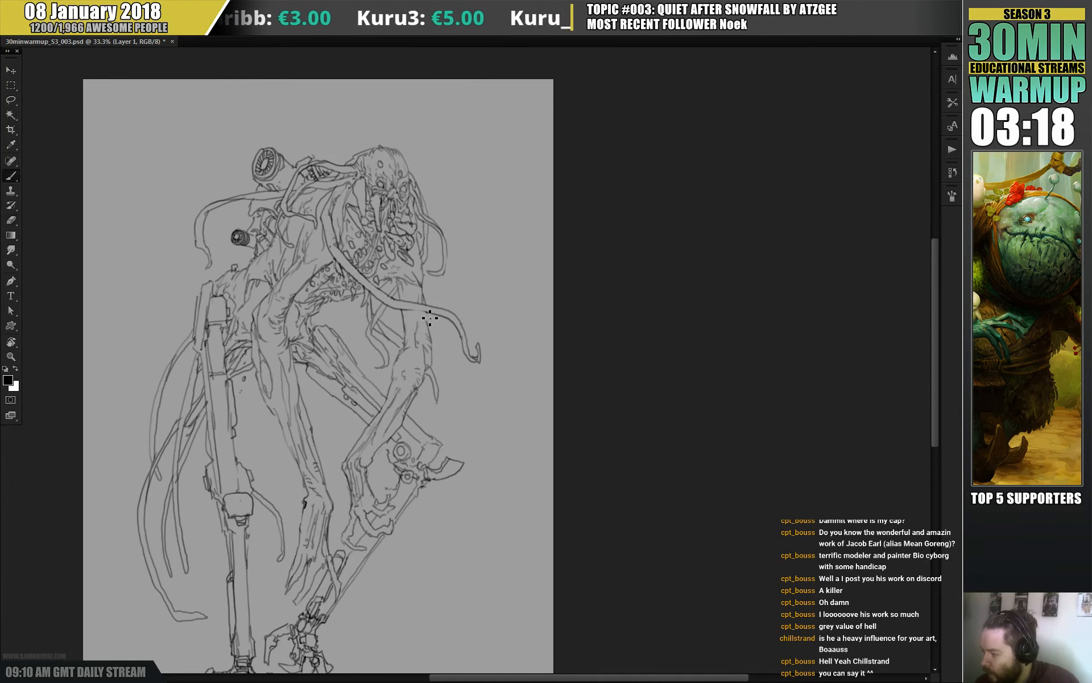
pyautogui.press('b')
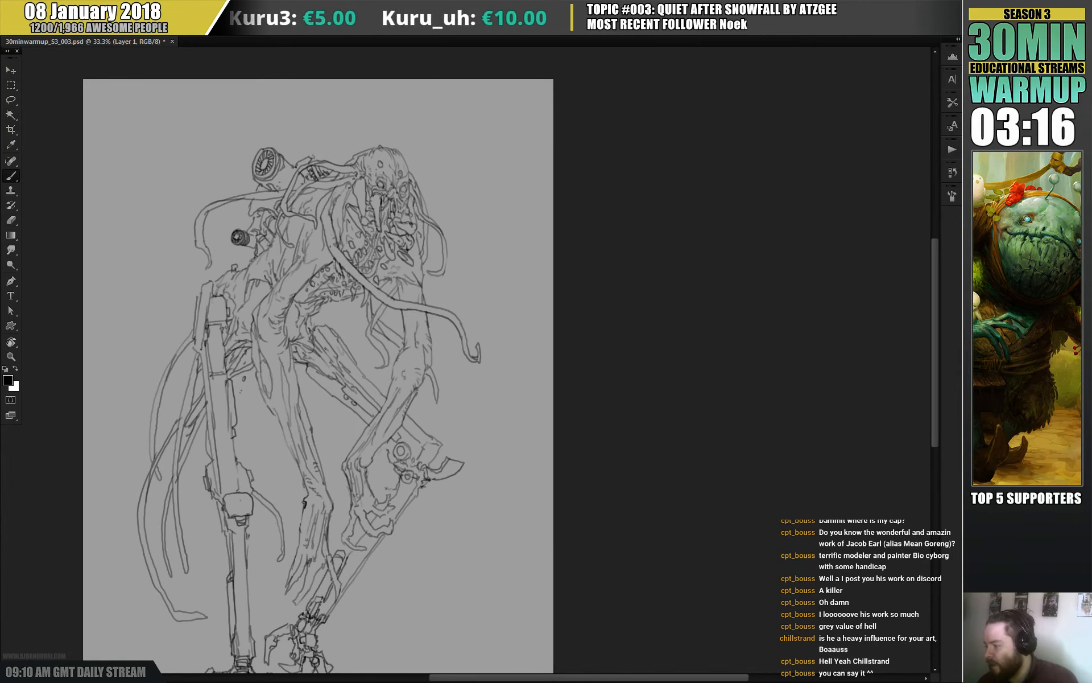
# - Erase the near arm's hand and wrist with a changed eraser brush, clearing the overlapping far-shin lines too
pyautogui.moveTo(497, 300)
pyautogui.mouseDown()
pyautogui.moveTo(456, 334)
pyautogui.moveTo(468, 415)
pyautogui.moveTo(509, 336)
pyautogui.moveTo(490, 364)
pyautogui.moveTo(510, 353)
pyautogui.moveTo(458, 350)
pyautogui.moveTo(468, 357)
pyautogui.mouseUp()
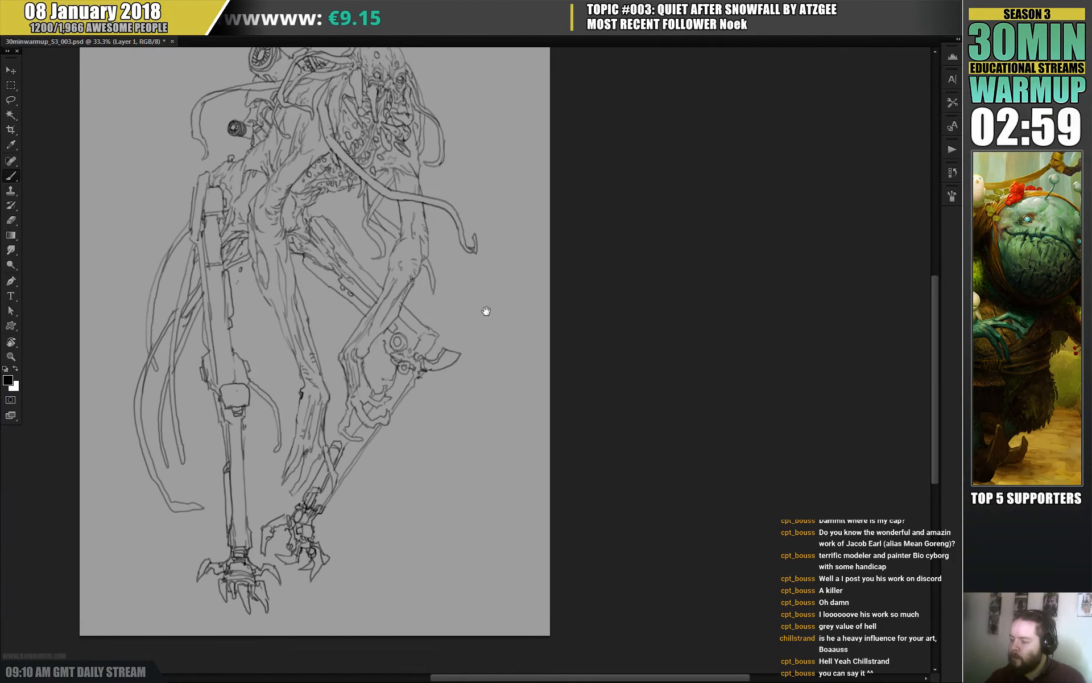
pyautogui.press('e')
pyautogui.rightClick(371, 450)
pyautogui.click(420, 478)
pyautogui.click(300, 392)
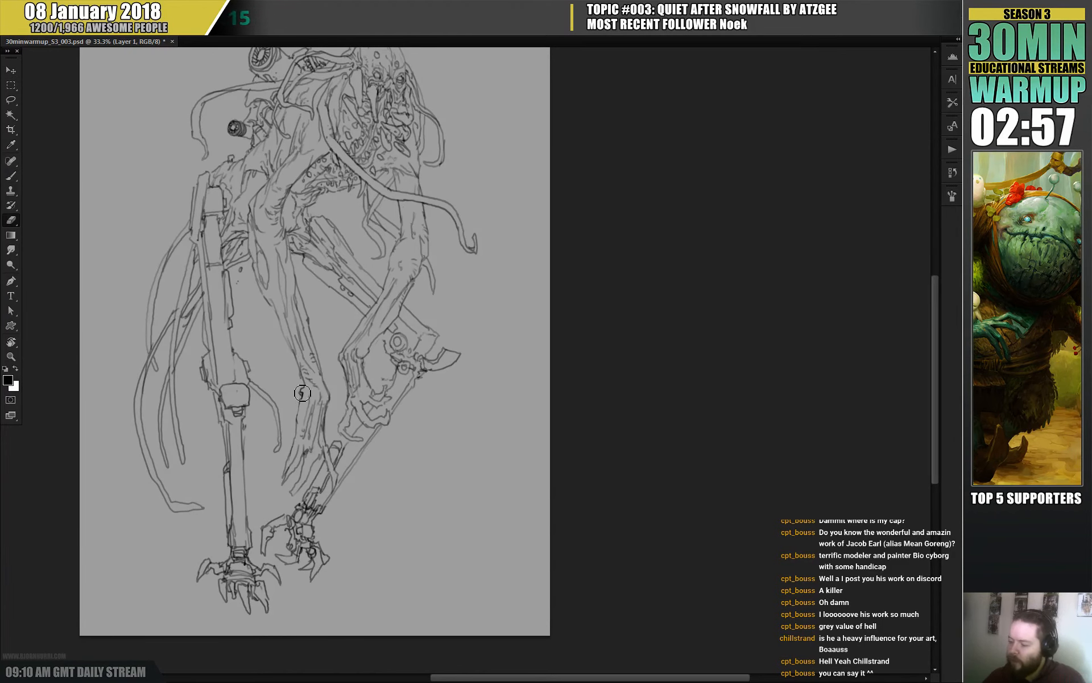
pyautogui.moveTo(300, 393)
pyautogui.mouseDown()
pyautogui.moveTo(290, 471)
pyautogui.moveTo(308, 445)
pyautogui.moveTo(308, 468)
pyautogui.moveTo(316, 401)
pyautogui.moveTo(317, 459)
pyautogui.moveTo(331, 460)
pyautogui.moveTo(331, 473)
pyautogui.moveTo(325, 436)
pyautogui.moveTo(338, 487)
pyautogui.mouseUp()
# - Redraw the near arm's wrist below the end of the forearm
pyautogui.press('b')
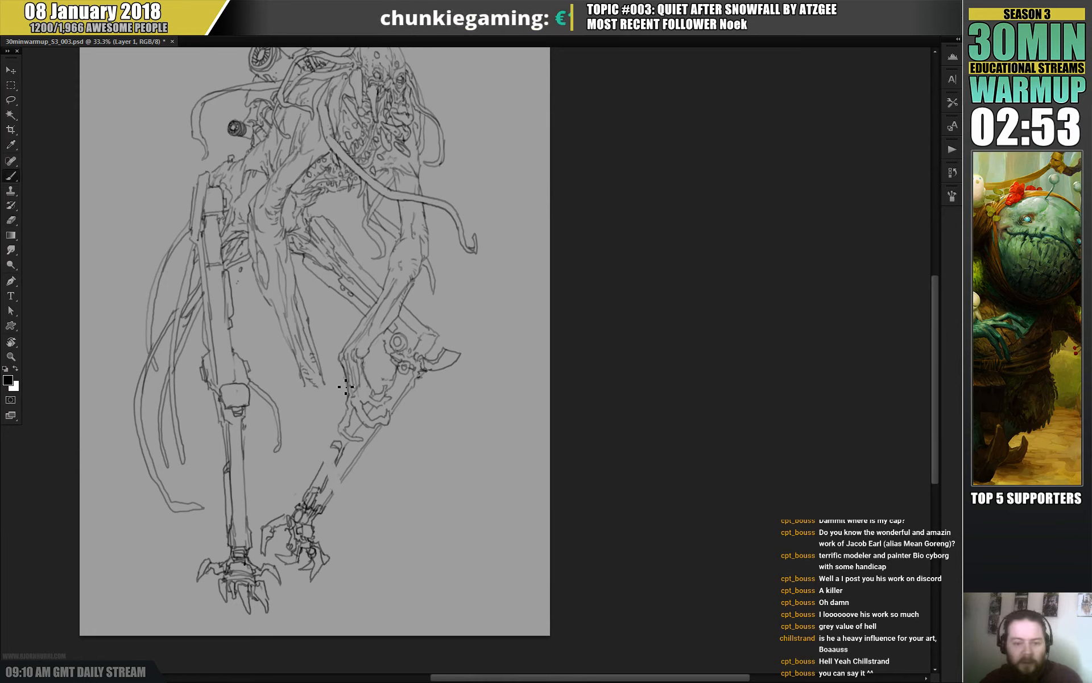
pyautogui.moveTo(322, 386)
pyautogui.mouseDown()
pyautogui.moveTo(328, 412)
pyautogui.moveTo(305, 394)
pyautogui.mouseUp()
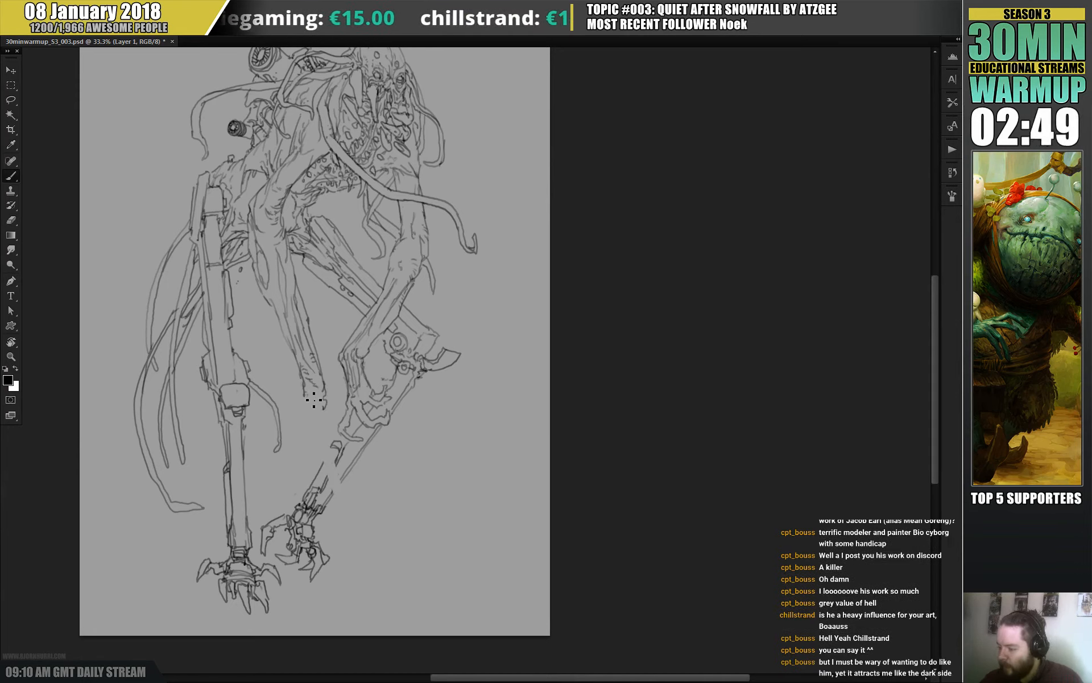